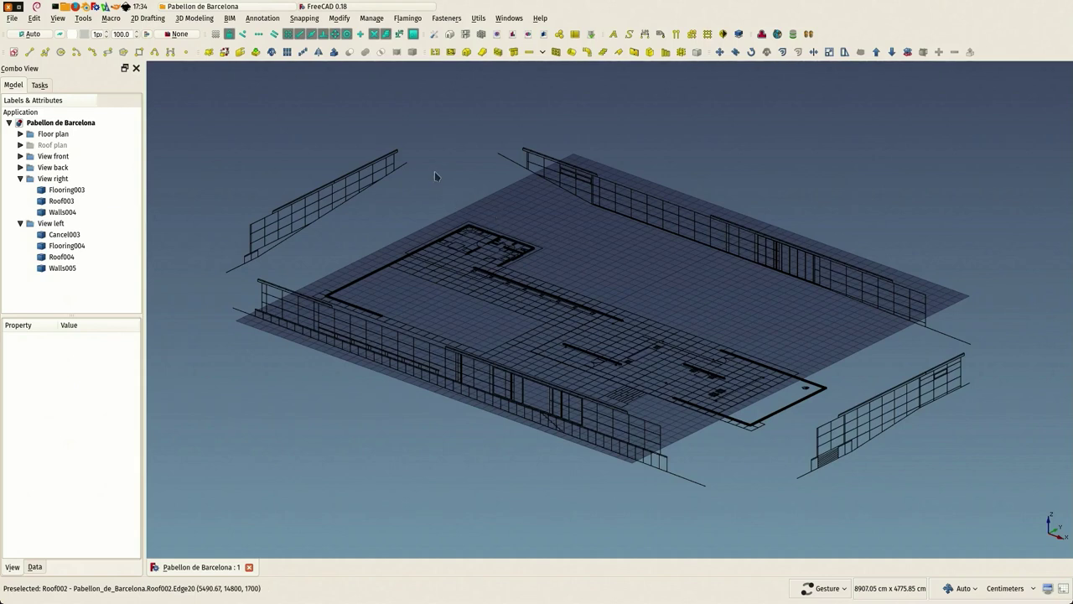
# - Set the top view and collapse the View right and View left groups in the model tree
pyautogui.moveTo(434, 175); pyautogui.dragTo(480, 220)
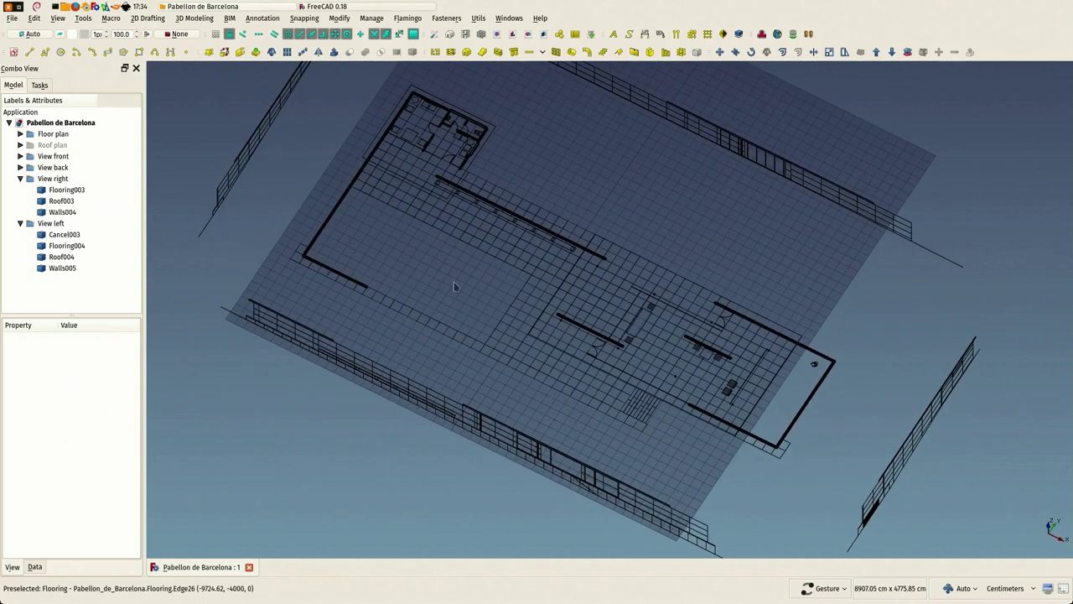
pyautogui.moveTo(453, 287); pyautogui.dragTo(485, 291)
pyautogui.press('2')
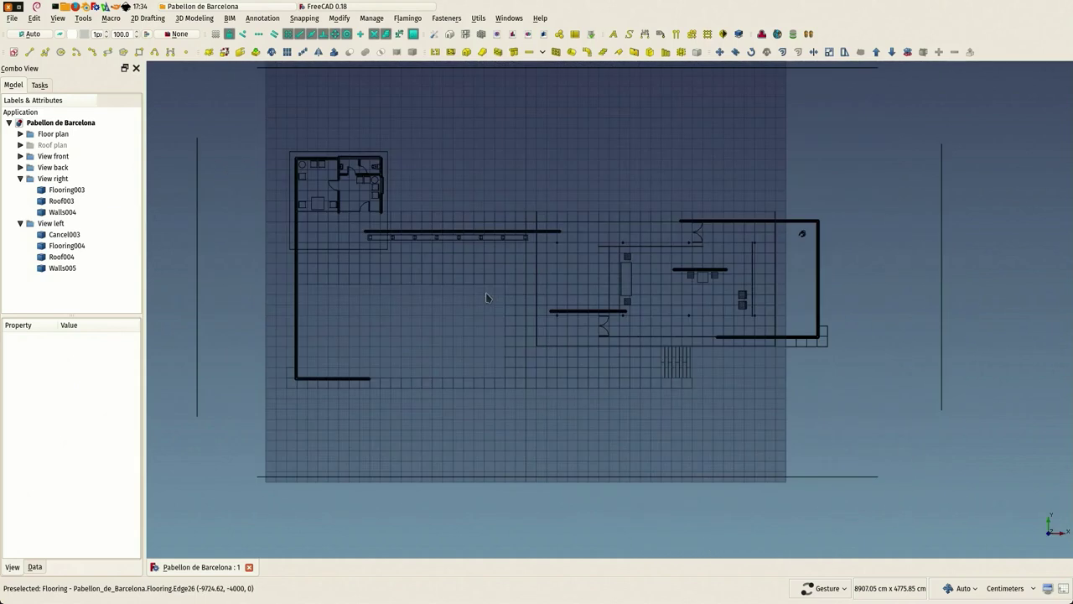
pyautogui.click(20, 179)
pyautogui.click(20, 189)
# - Show the Roof plan group for a quick check and hide it again
pyautogui.click(47, 146)
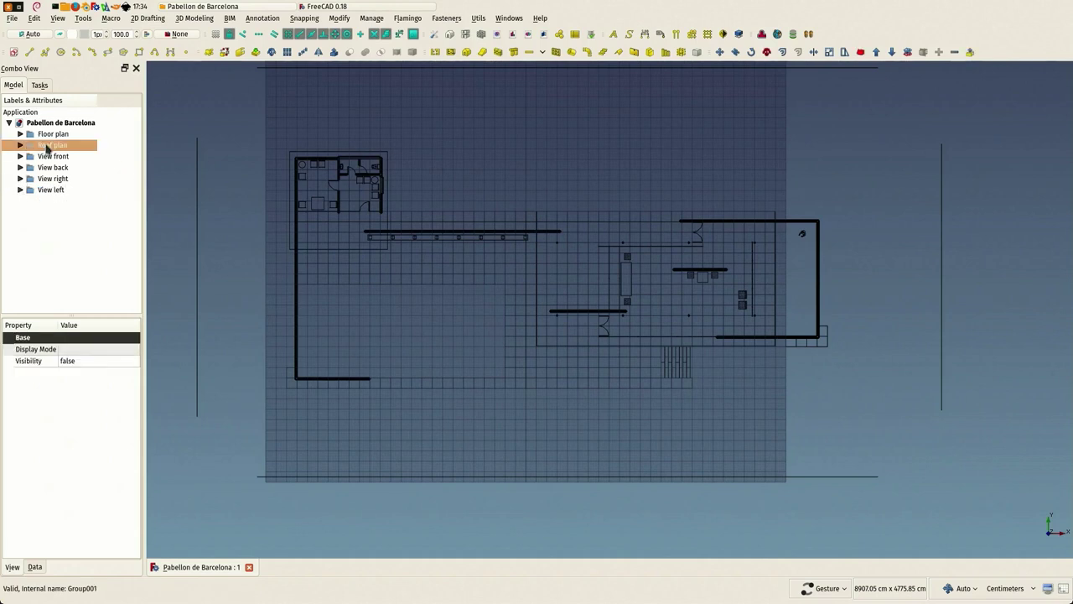
pyautogui.press('space')
pyautogui.press('space')
pyautogui.click(46, 236)
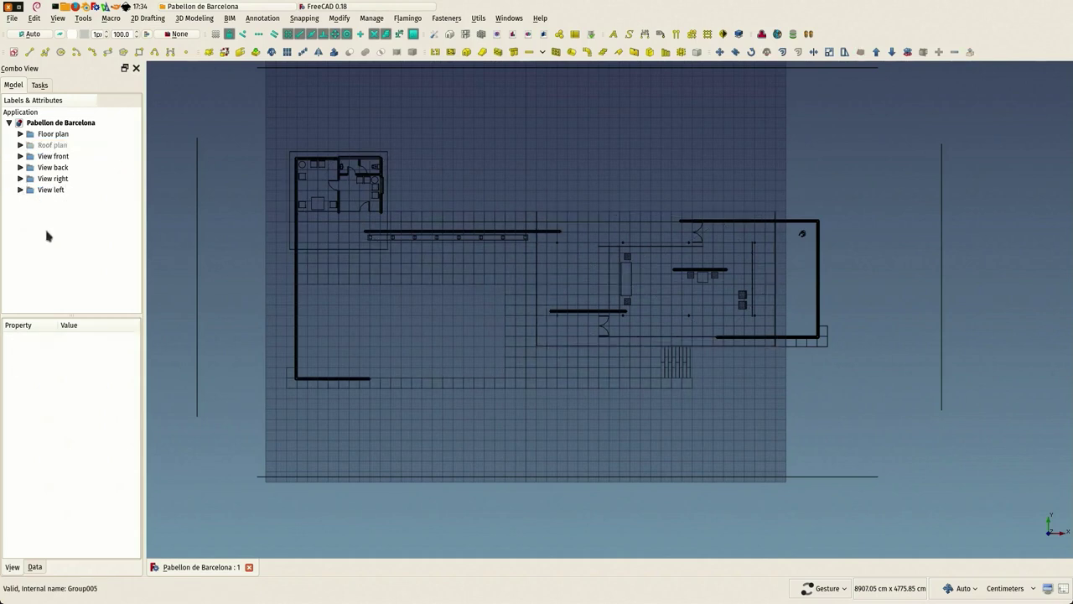
# - Set the drafting line colour to pure red and the line width to 2 px
pyautogui.scroll(2, 292, 279)
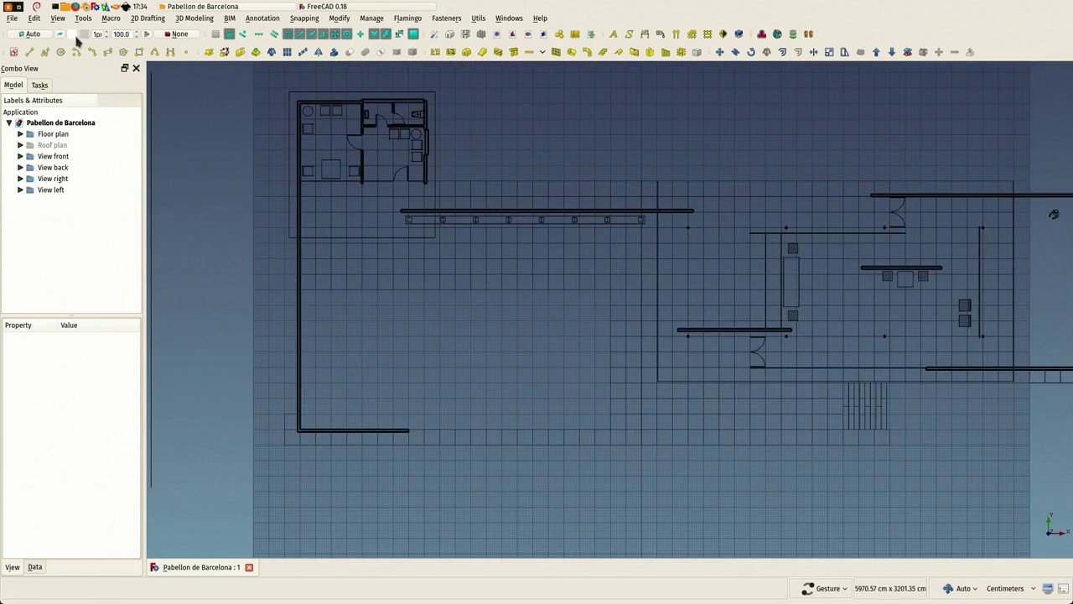
pyautogui.click(77, 34)
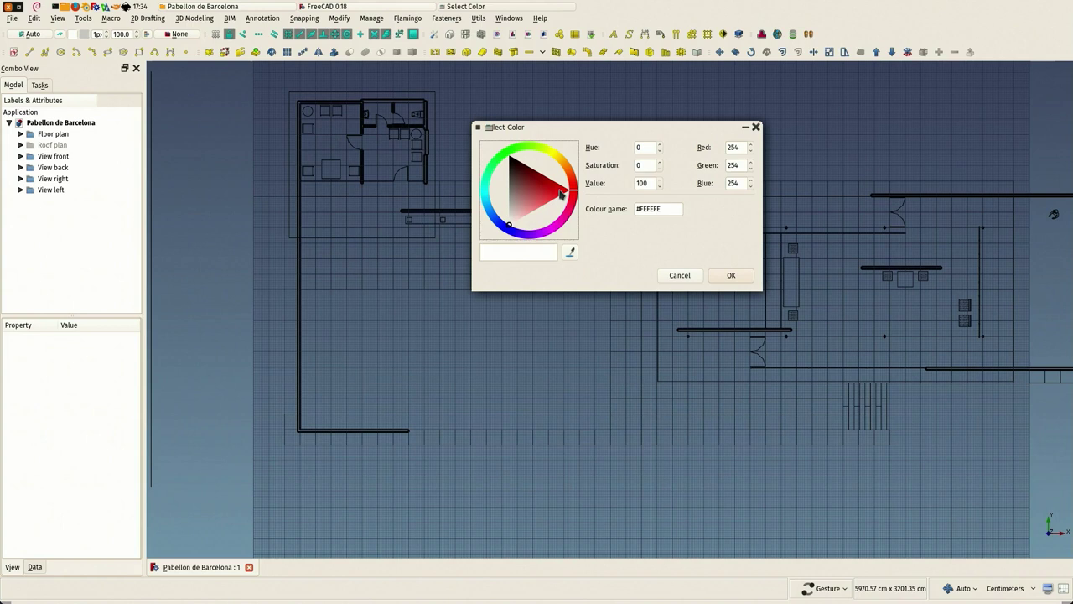
pyautogui.moveTo(561, 194); pyautogui.dragTo(572, 192)
pyautogui.click(726, 275)
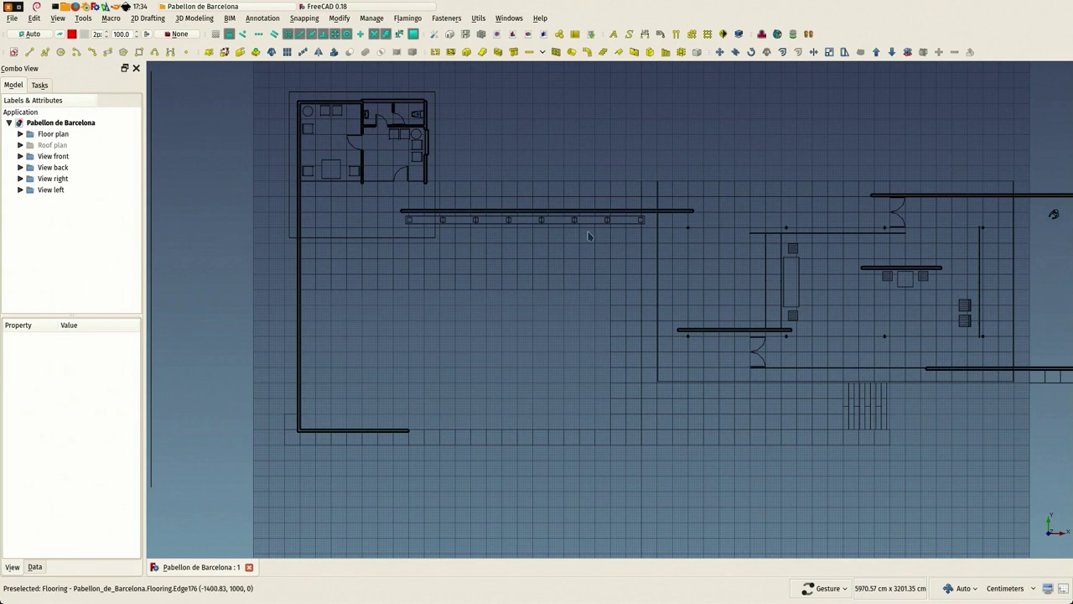
# - Examine the walls and their corners around the small furnished building and along the long west wall of the floor plan
pyautogui.scroll(3, 357, 128)
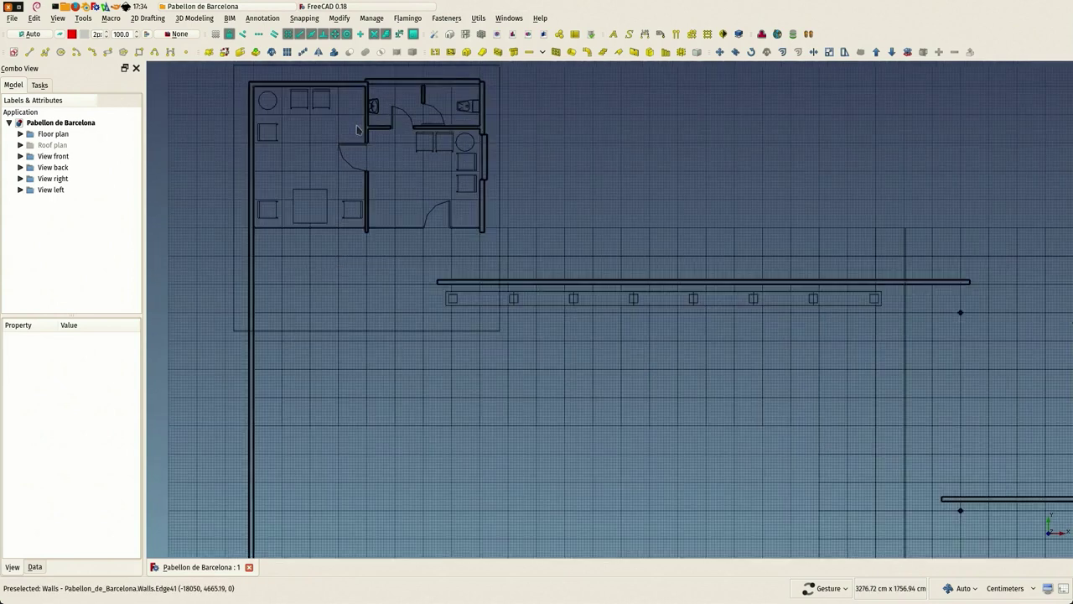
pyautogui.scroll(5, 357, 129)
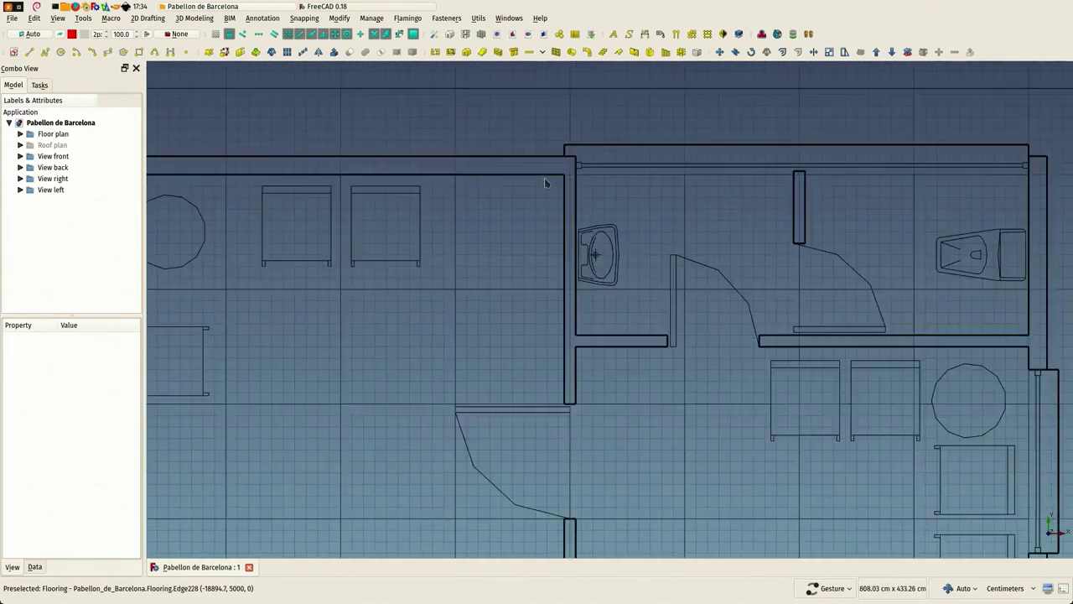
pyautogui.scroll(-3, 545, 183)
pyautogui.scroll(5, 600, 249)
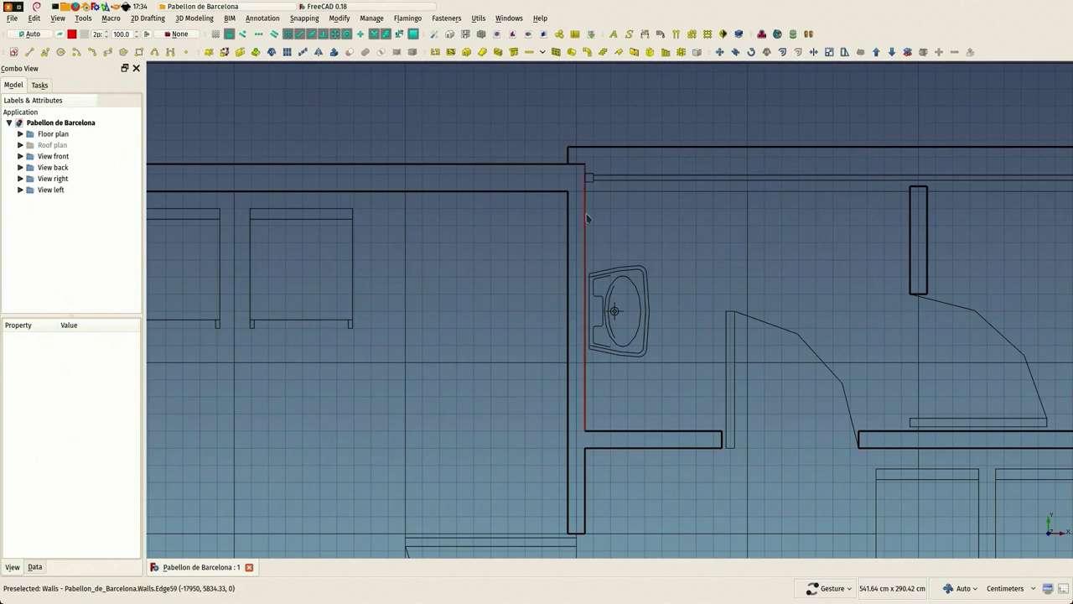
pyautogui.scroll(-4, 444, 187)
pyautogui.scroll(4, 467, 184)
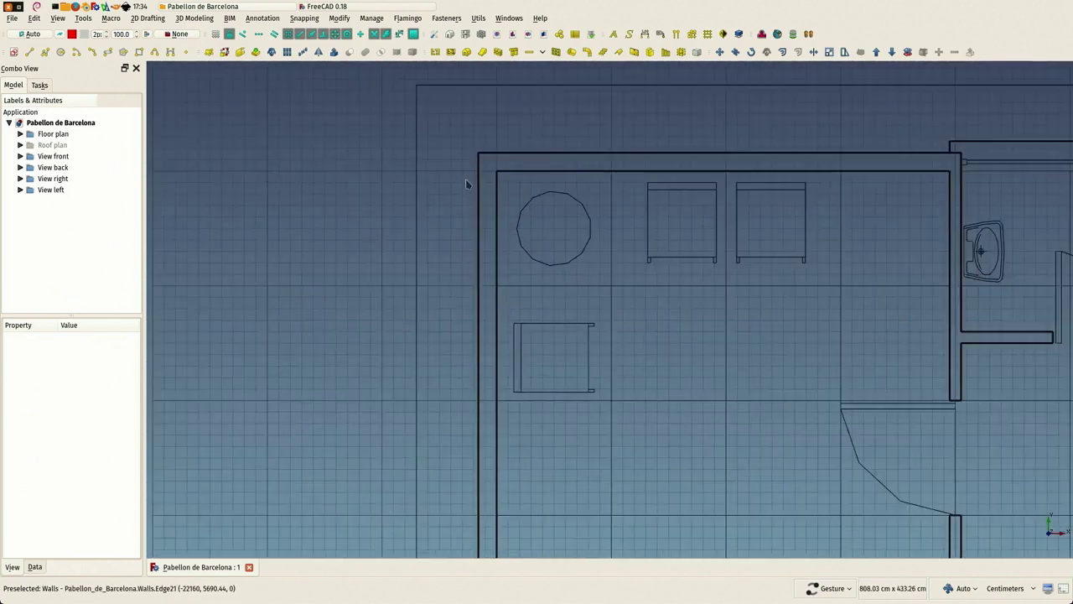
pyautogui.scroll(4, 467, 183)
pyautogui.scroll(-8, 461, 183)
pyautogui.scroll(4, 469, 453)
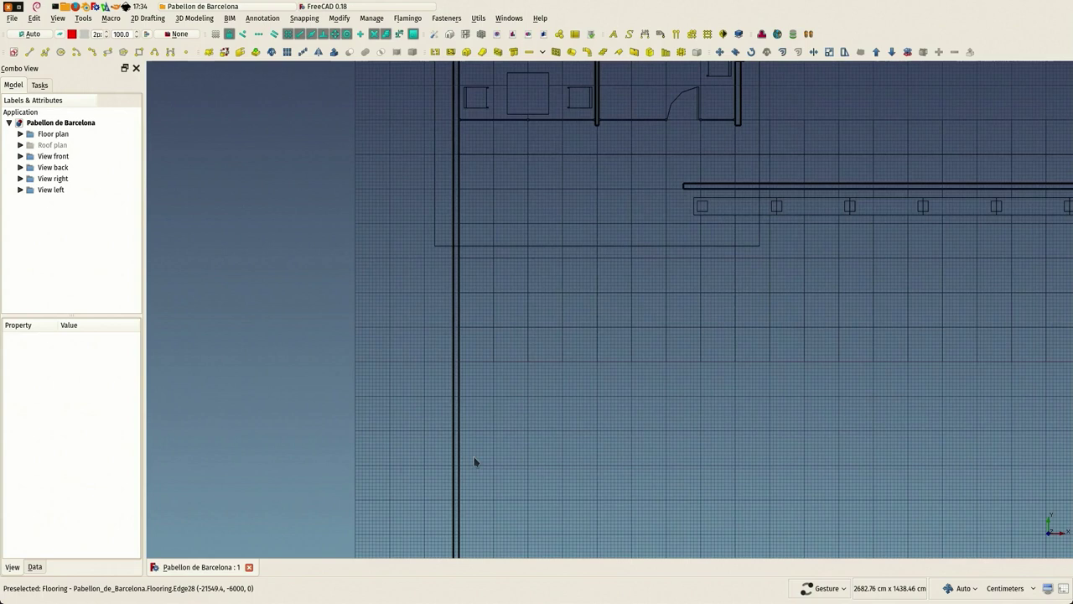
pyautogui.moveTo(475, 462); pyautogui.dragTo(453, 170, button='right')
pyautogui.scroll(-2, 542, 361)
pyautogui.scroll(4, 472, 416)
pyautogui.scroll(-5, 471, 416)
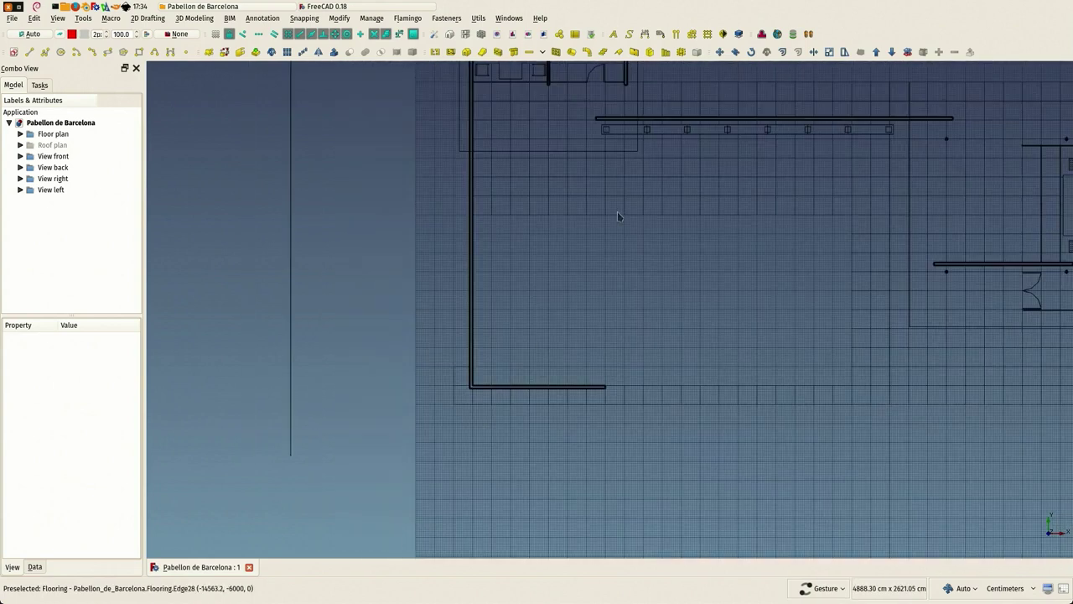
pyautogui.moveTo(618, 218); pyautogui.dragTo(525, 301, button='right')
pyautogui.scroll(5, 381, 185)
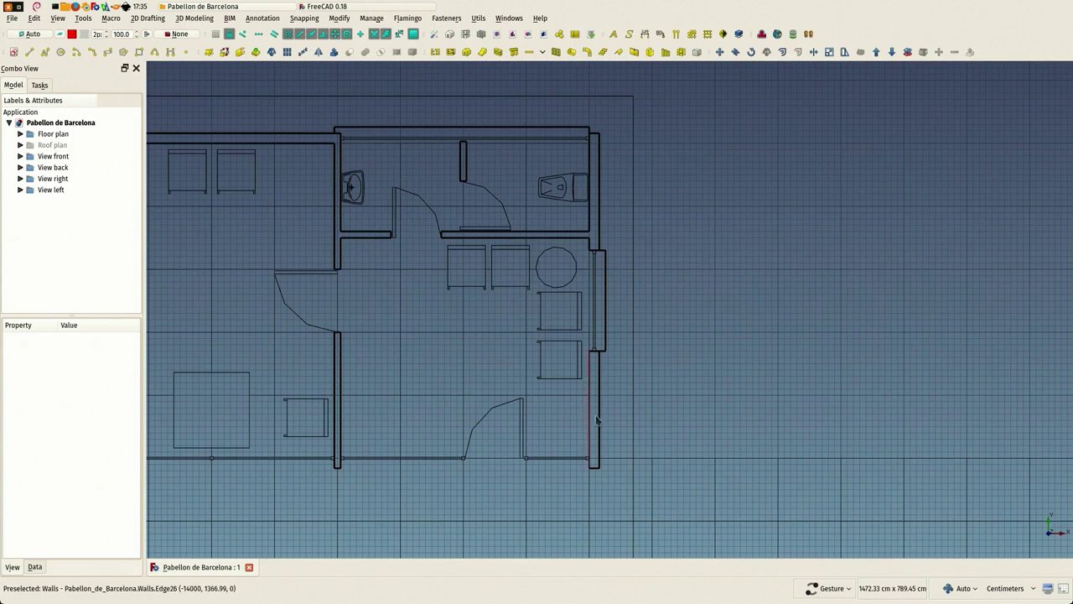
pyautogui.scroll(-6, 597, 357)
# - Examine the bench wall and the main pavilion's walls, columns and enclosed court across the floor plan
pyautogui.moveTo(688, 394); pyautogui.dragTo(424, 238, button='right')
pyautogui.scroll(2, 272, 208)
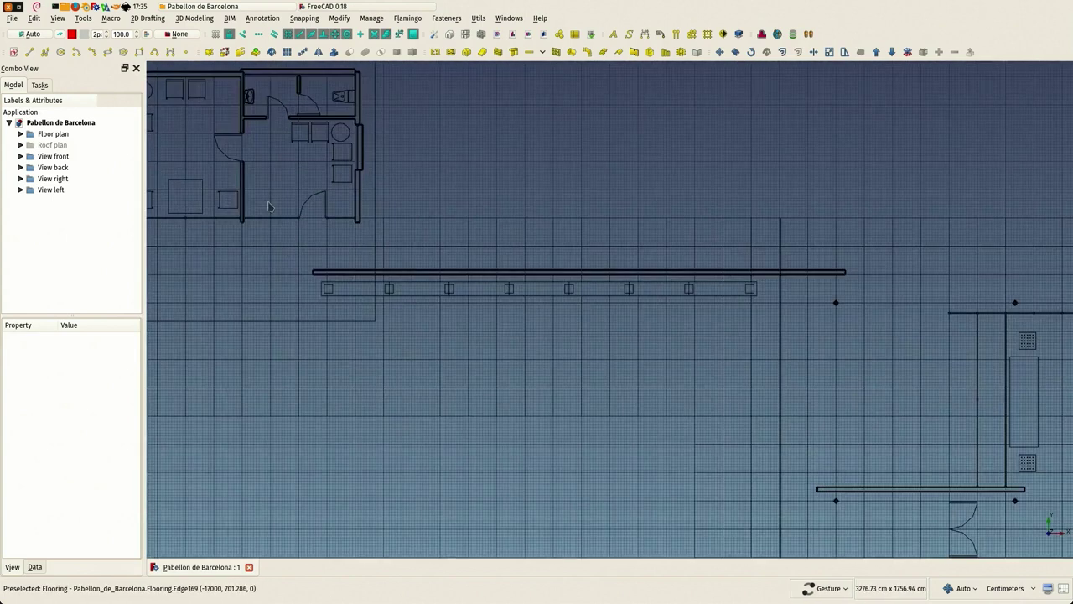
pyautogui.scroll(1, 277, 230)
pyautogui.scroll(-4, 448, 314)
pyautogui.scroll(6, 845, 281)
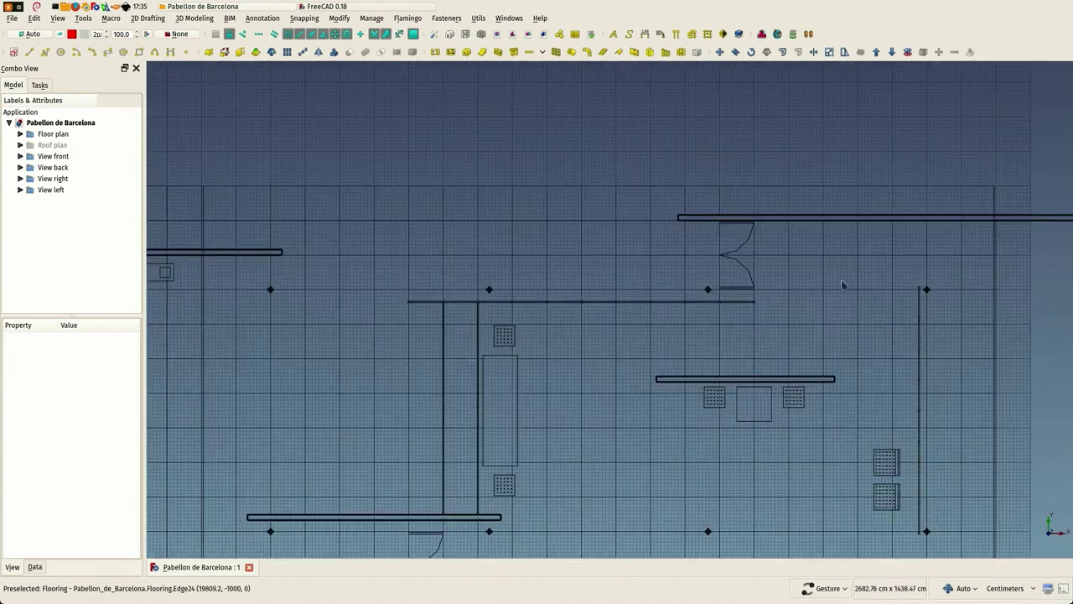
pyautogui.scroll(-5, 626, 261)
pyautogui.scroll(8, 466, 277)
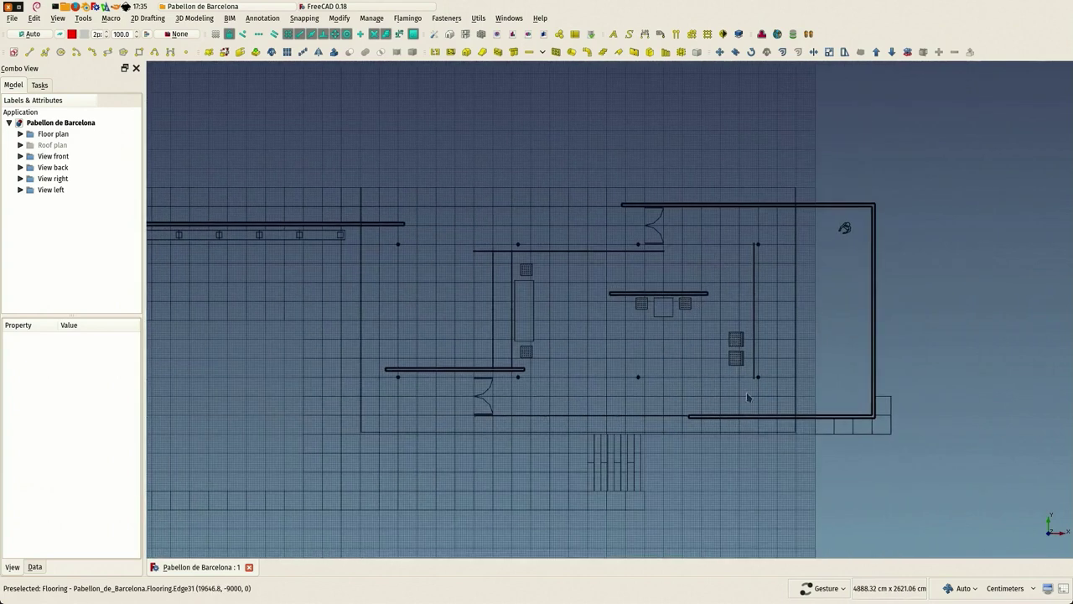
pyautogui.scroll(-1, 744, 308)
pyautogui.moveTo(593, 208); pyautogui.dragTo(769, 341, button='right')
pyautogui.moveTo(596, 369); pyautogui.dragTo(677, 234, button='right')
pyautogui.scroll(-1, 539, 309)
pyautogui.scroll(-8, 451, 298)
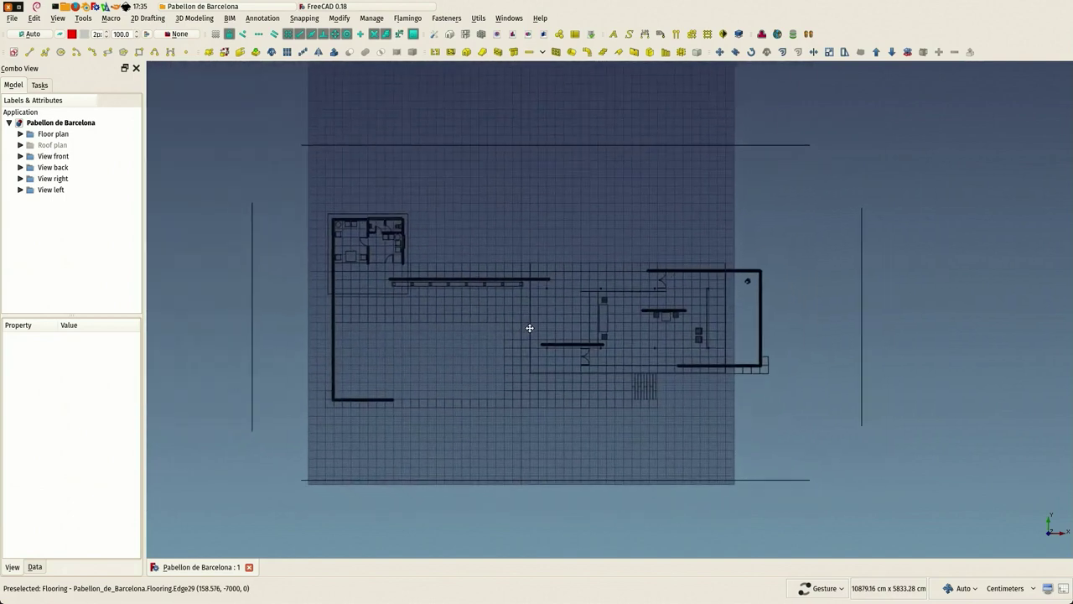
# - Start a wire at the outer east end of the short south-west wall and run it about 716 cm west to the outer corner
pyautogui.scroll(5, 470, 340)
pyautogui.moveTo(426, 348); pyautogui.dragTo(620, 305, button='right')
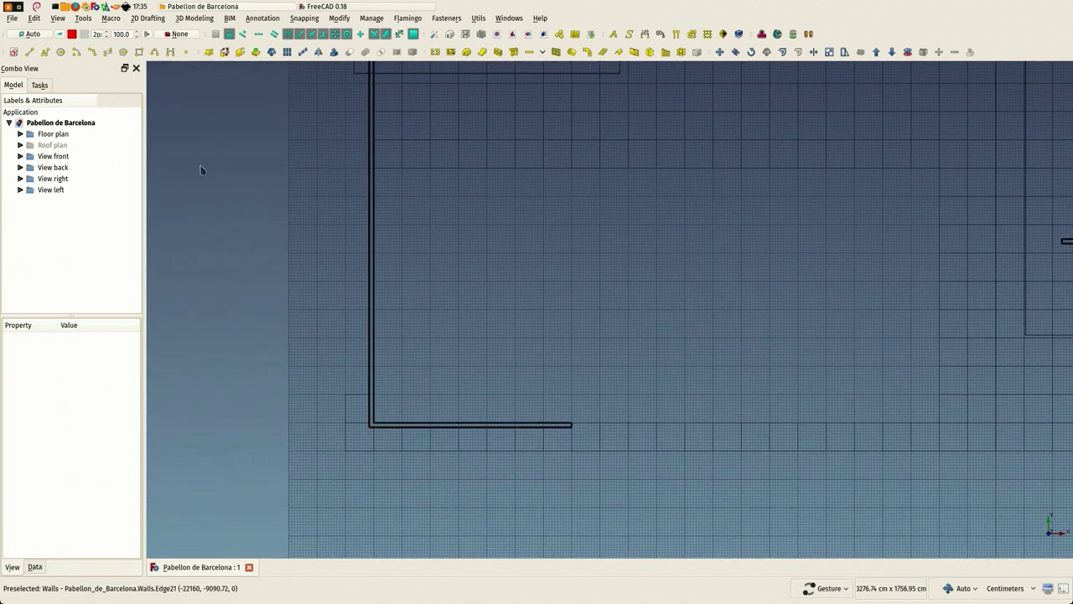
pyautogui.click(46, 52)
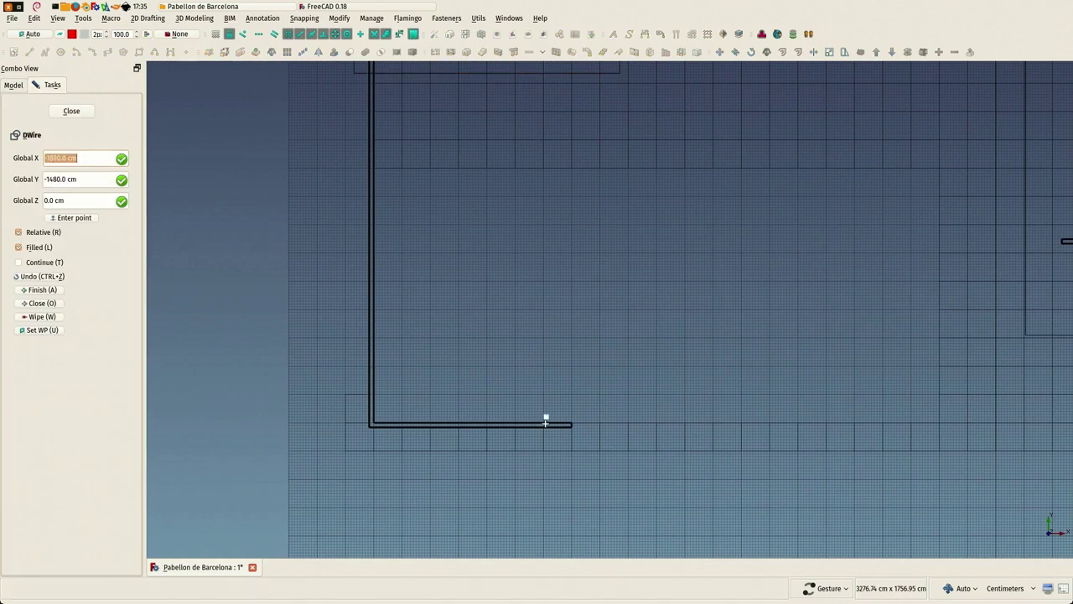
pyautogui.scroll(10, 562, 434)
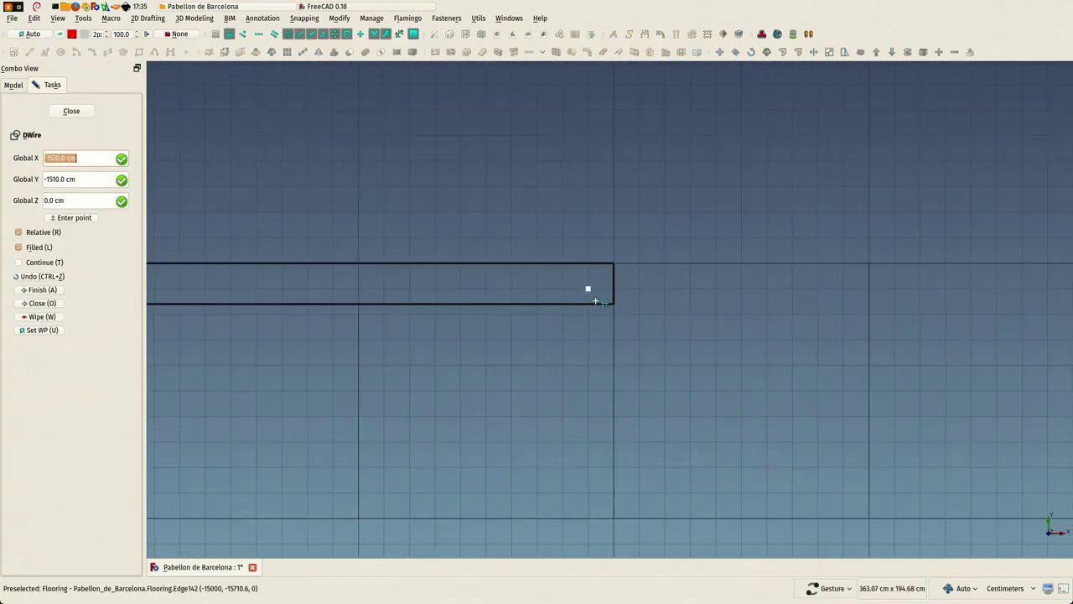
pyautogui.click(754, 344)
pyautogui.scroll(-8, 740, 366)
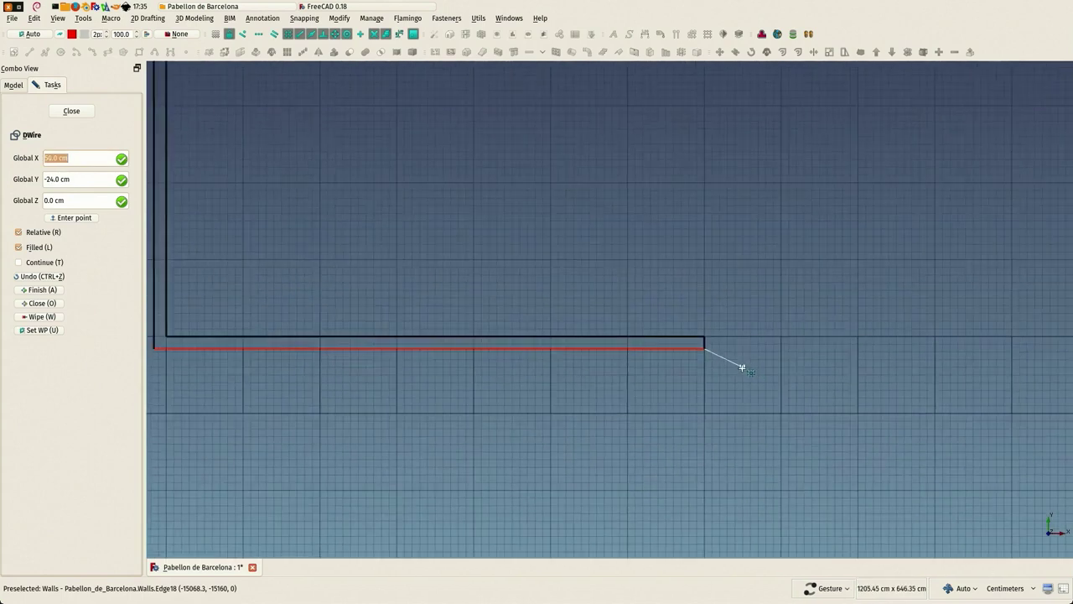
pyautogui.scroll(5, 350, 357)
pyautogui.click(344, 356)
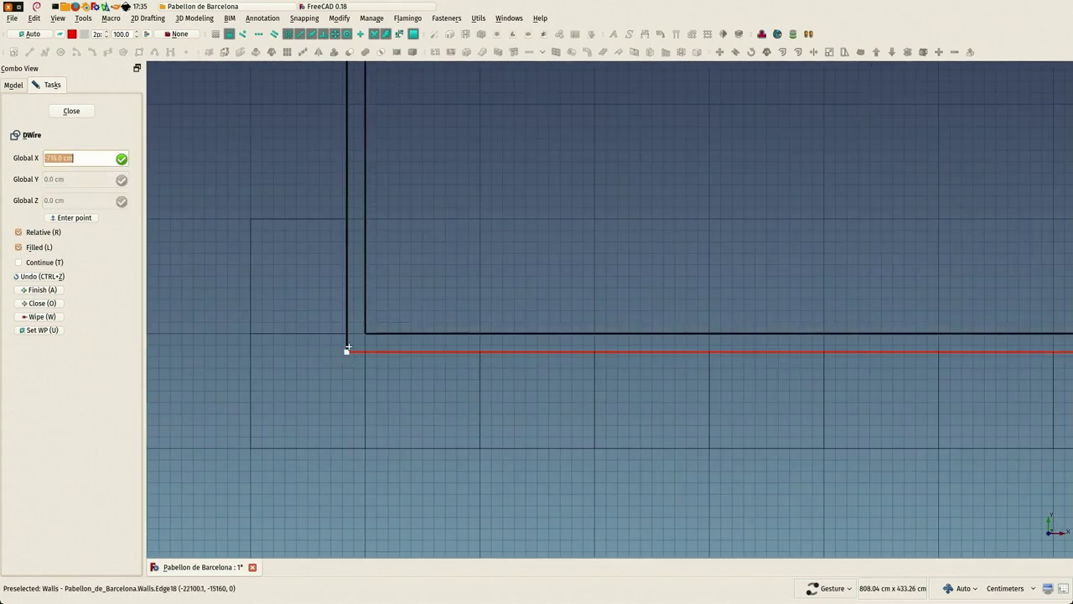
# - Extend the wire 2132 cm north along the long west wall's outer face to the small building's north-west outer corner
pyautogui.scroll(-5, 321, 413)
pyautogui.scroll(-5, 289, 424)
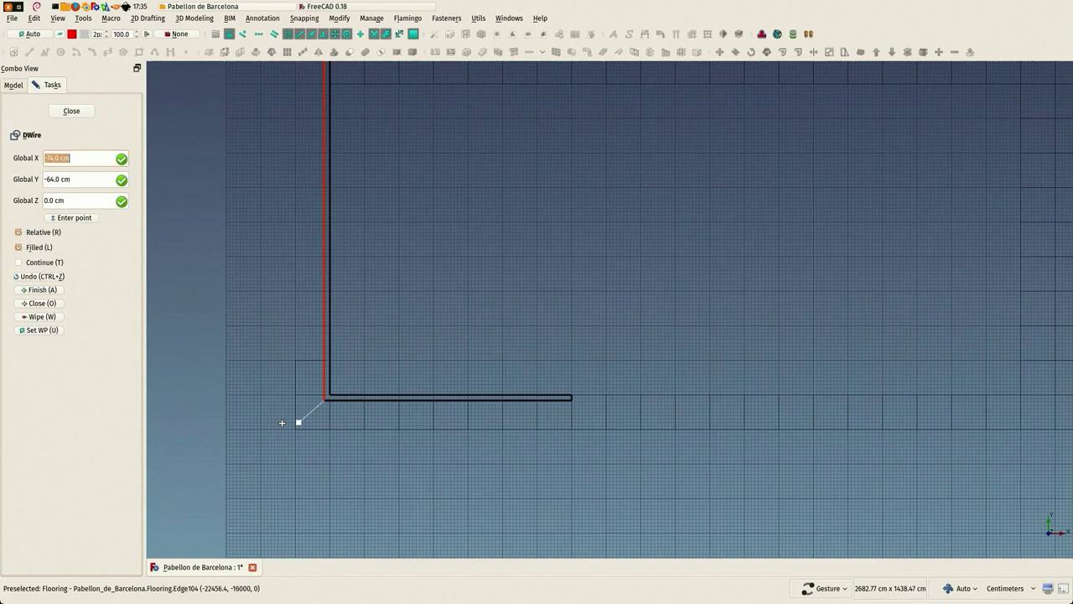
pyautogui.scroll(-2, 212, 142)
pyautogui.scroll(7, 212, 142)
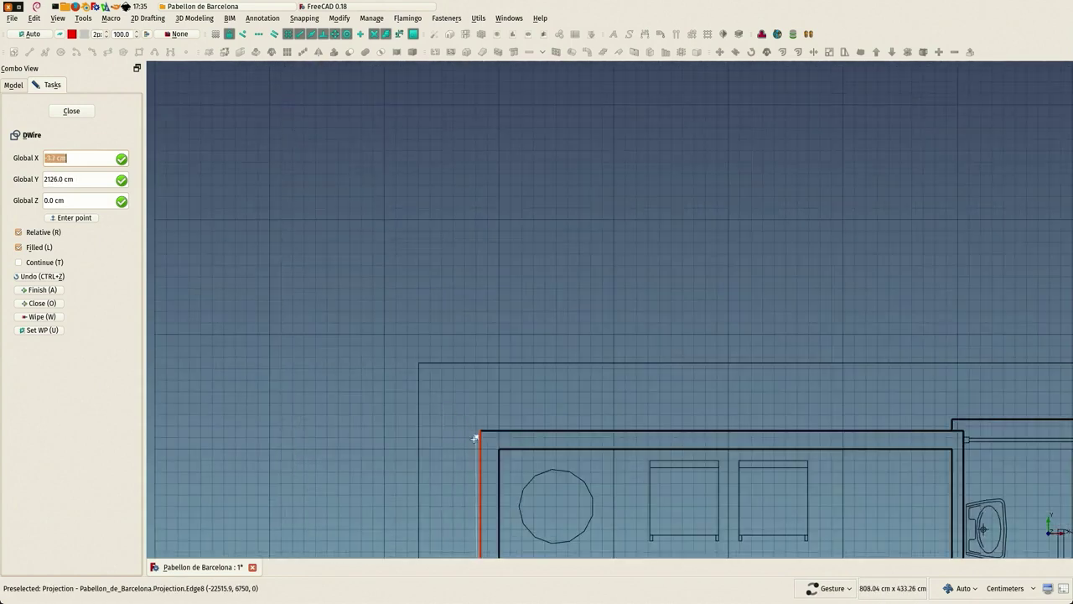
pyautogui.scroll(4, 481, 438)
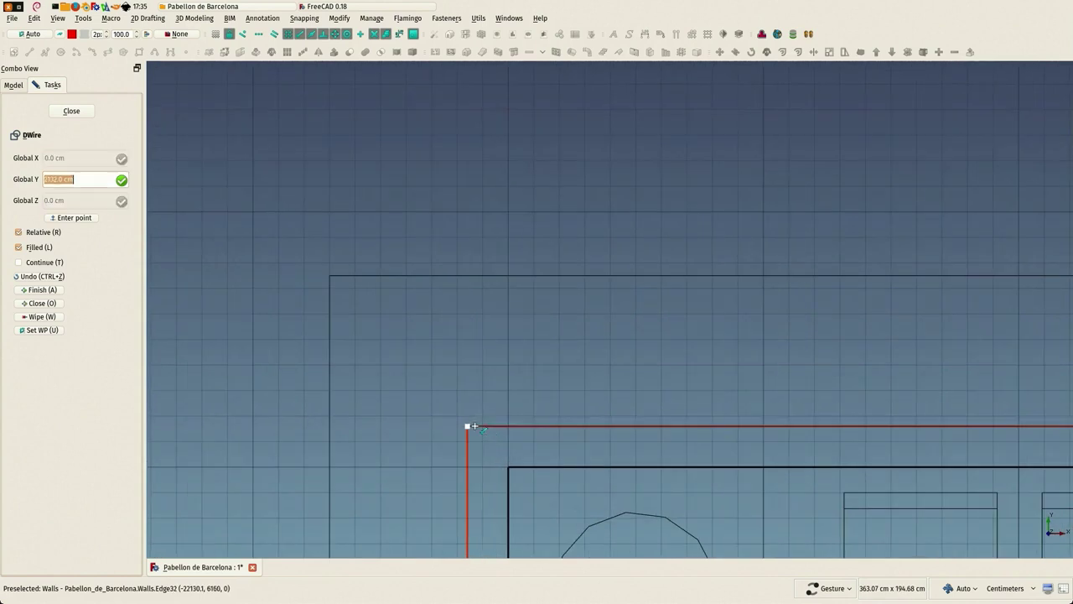
pyautogui.click(474, 426)
# - Run the wire 832 cm east to the small building's north-east outer corner and south to the side wall's end, finishing it open
pyautogui.scroll(-10, 369, 336)
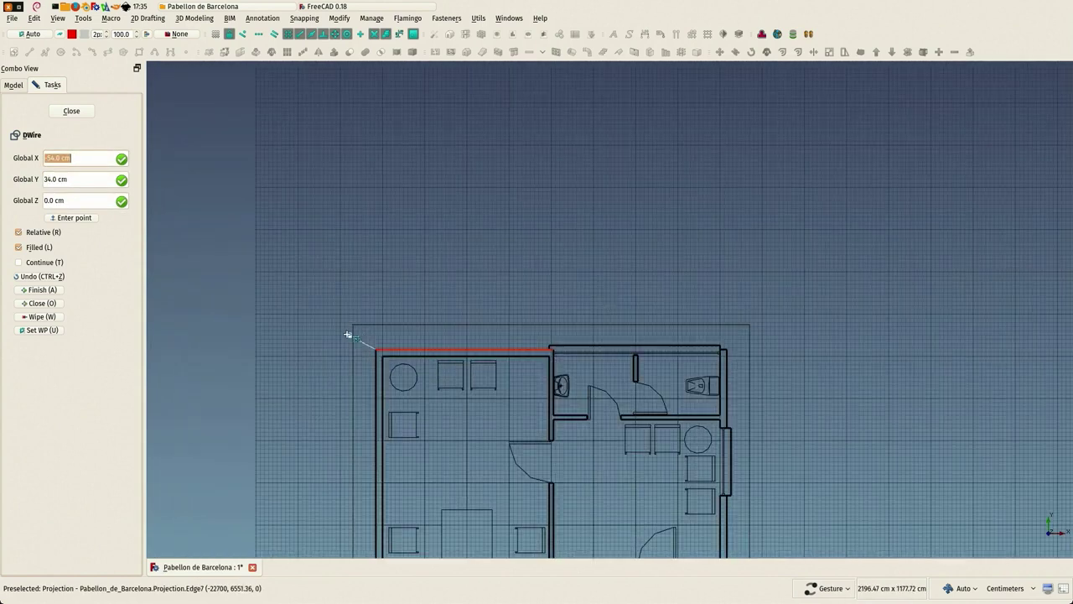
pyautogui.scroll(6, 757, 319)
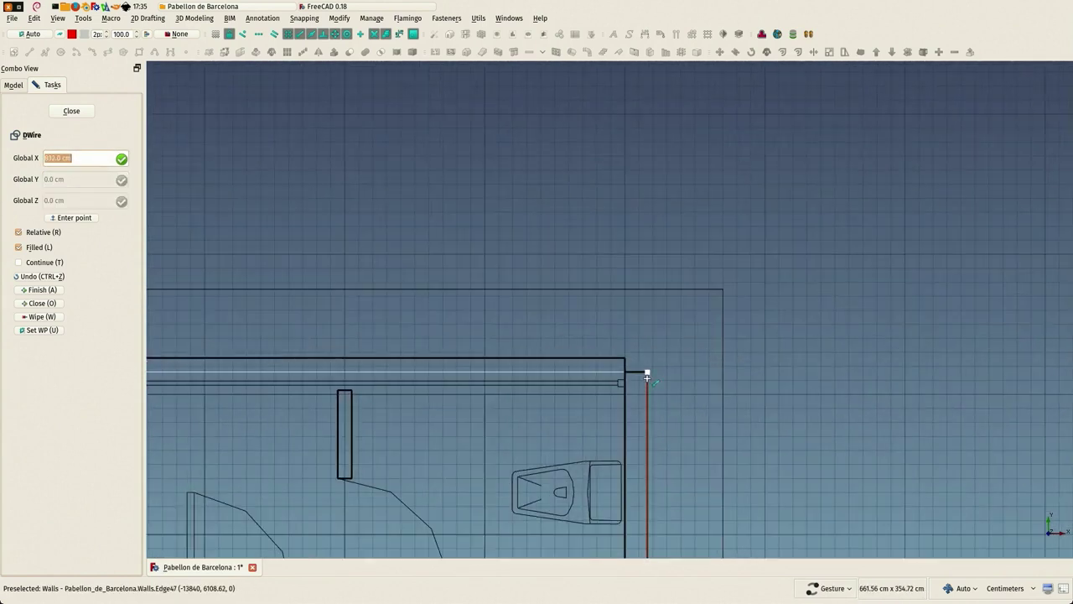
pyautogui.click(646, 376)
pyautogui.scroll(-6, 661, 189)
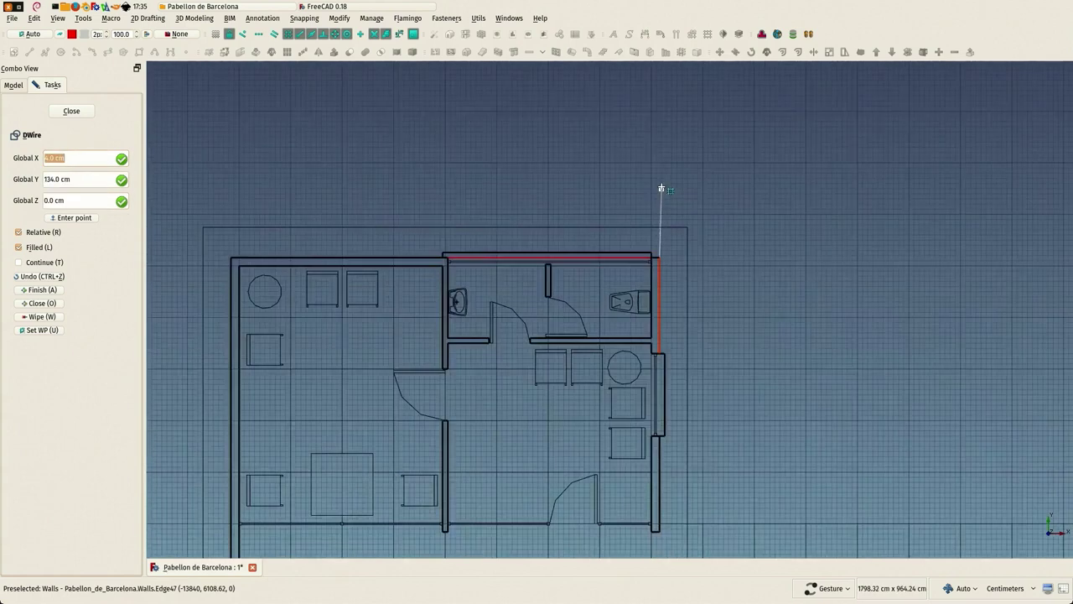
pyautogui.scroll(5, 664, 377)
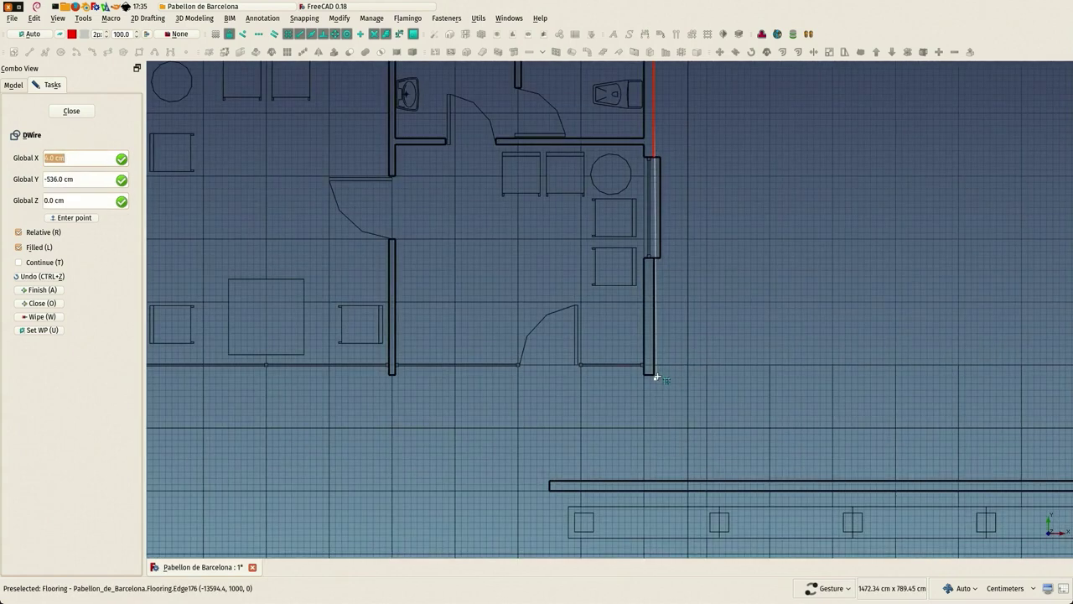
pyautogui.press('shift')
pyautogui.click(655, 374)
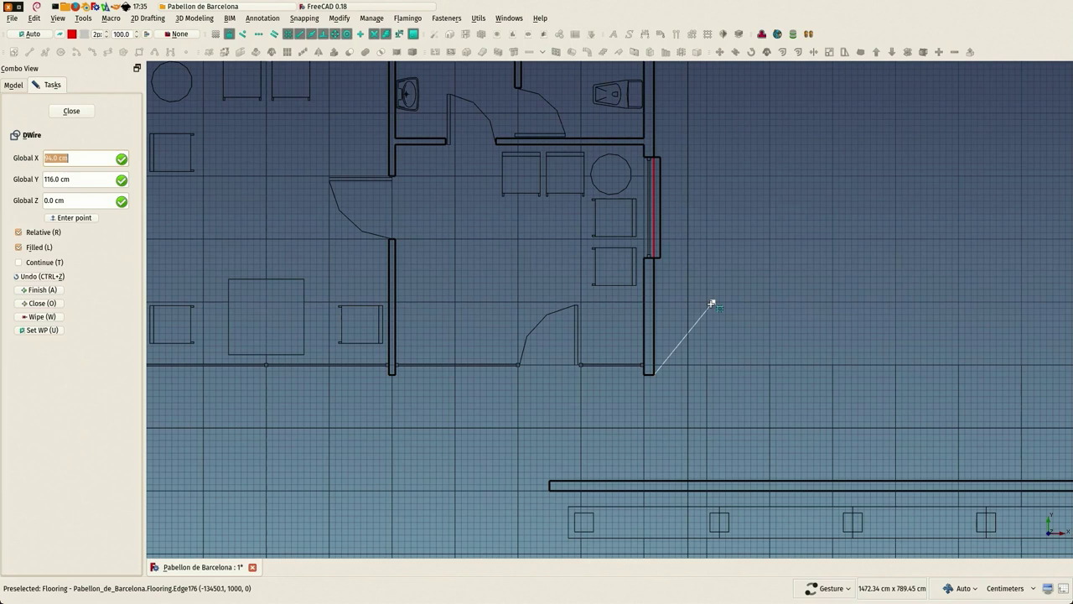
pyautogui.press('a')
# - Inspect the new wire's path over the plan in 3D and review its view properties
pyautogui.scroll(-5, 711, 304)
pyautogui.moveTo(704, 298); pyautogui.dragTo(498, 300)
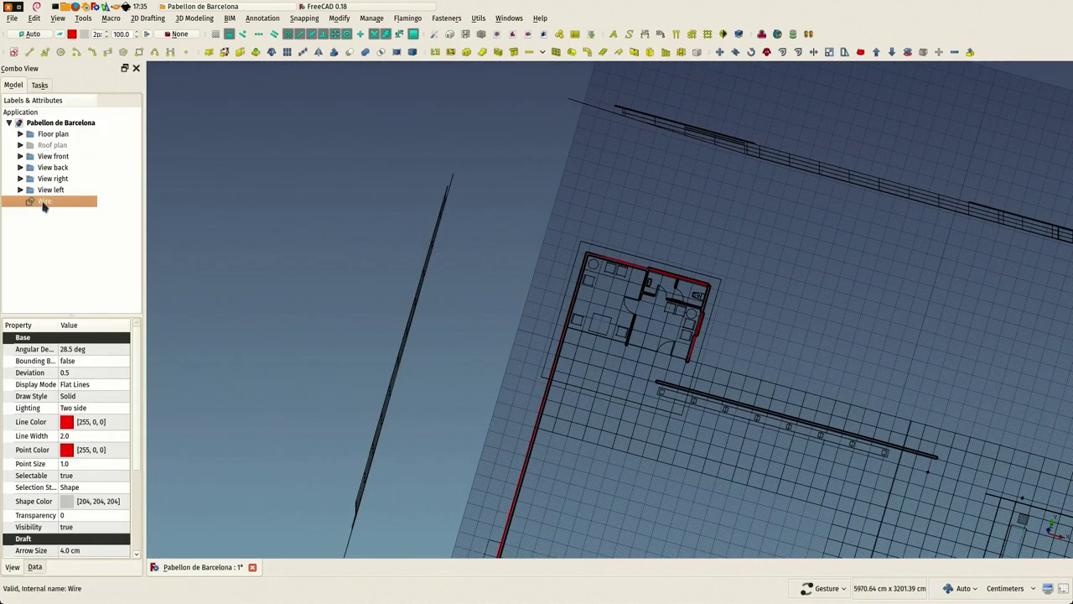
pyautogui.moveTo(517, 298); pyautogui.dragTo(536, 227, button='right')
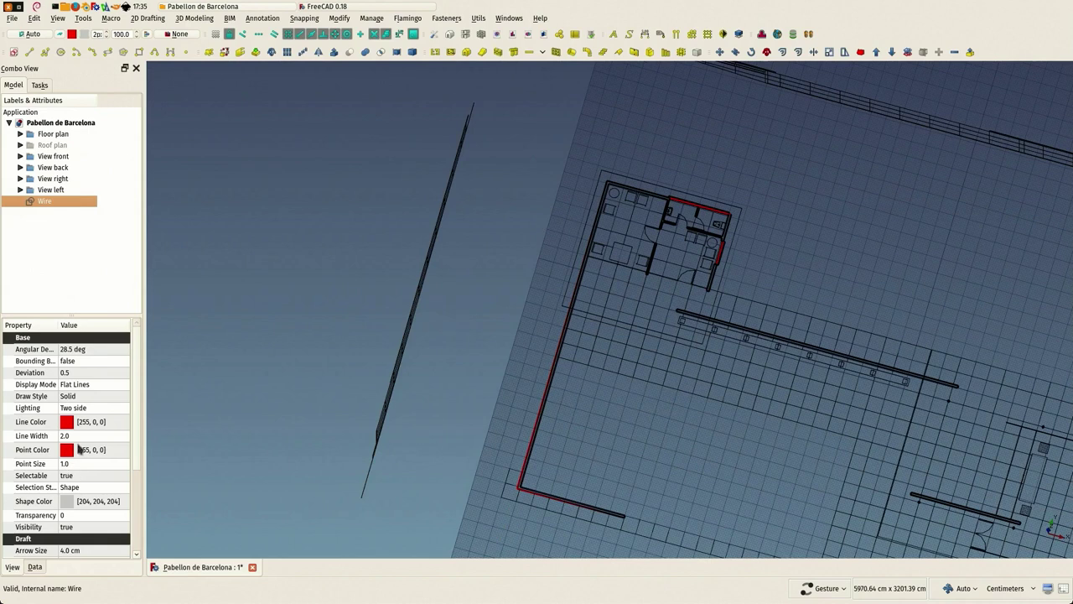
pyautogui.click(453, 284)
pyautogui.scroll(-3, 490, 275)
pyautogui.moveTo(491, 275); pyautogui.dragTo(522, 340)
# - In top view, reduce the line width of the floor plan's Walls object
pyautogui.press('2')
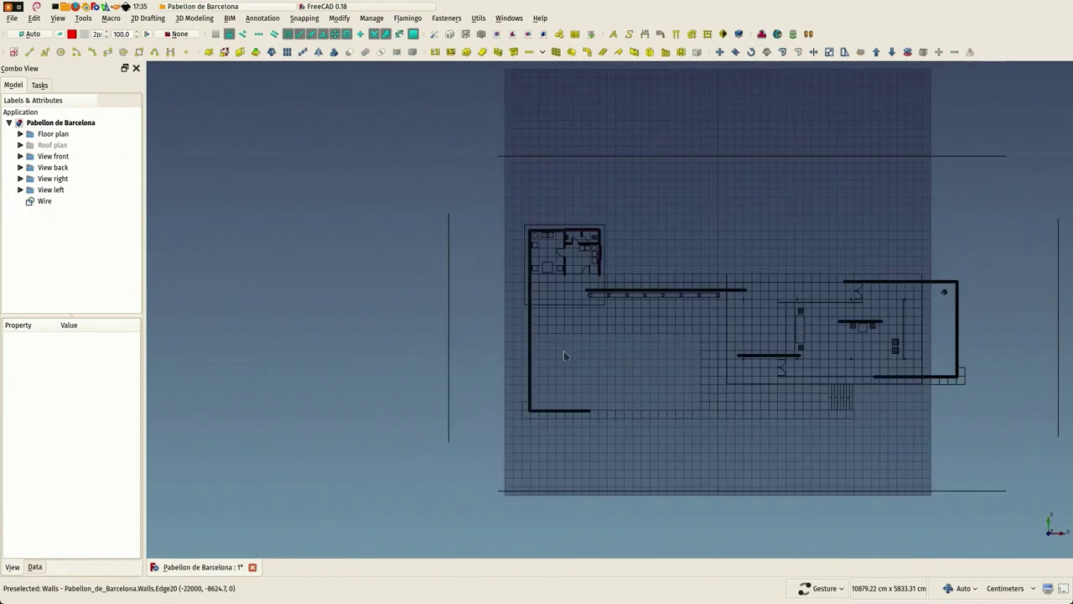
pyautogui.scroll(4, 501, 283)
pyautogui.click(21, 134)
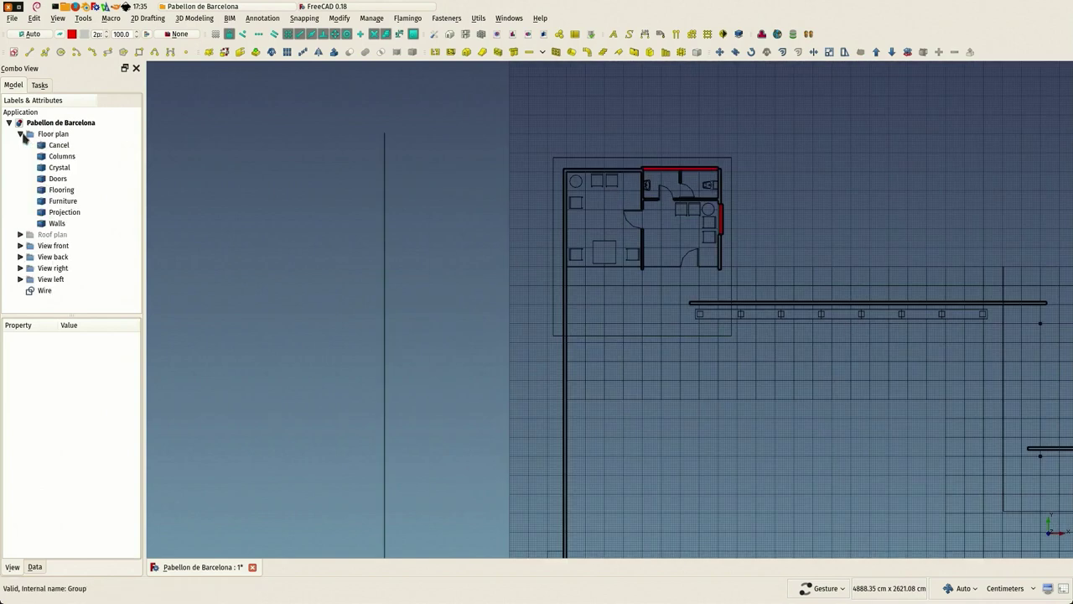
pyautogui.click(57, 224)
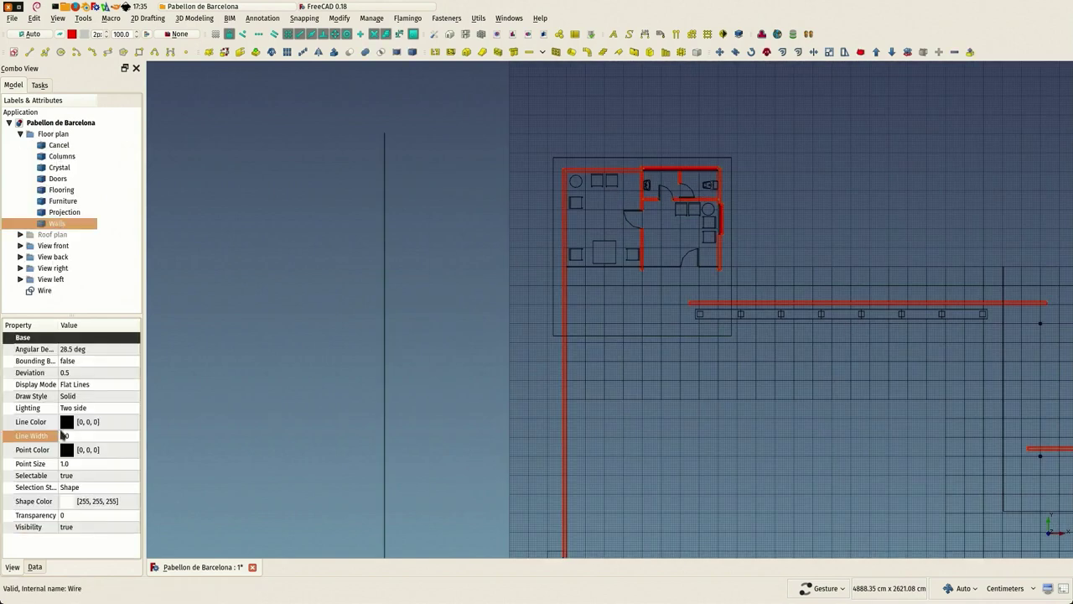
pyautogui.click(318, 399)
# - Draw a 4 px wide red line along the north face of the long central wall, from its west end to its east end
pyautogui.scroll(5, 578, 172)
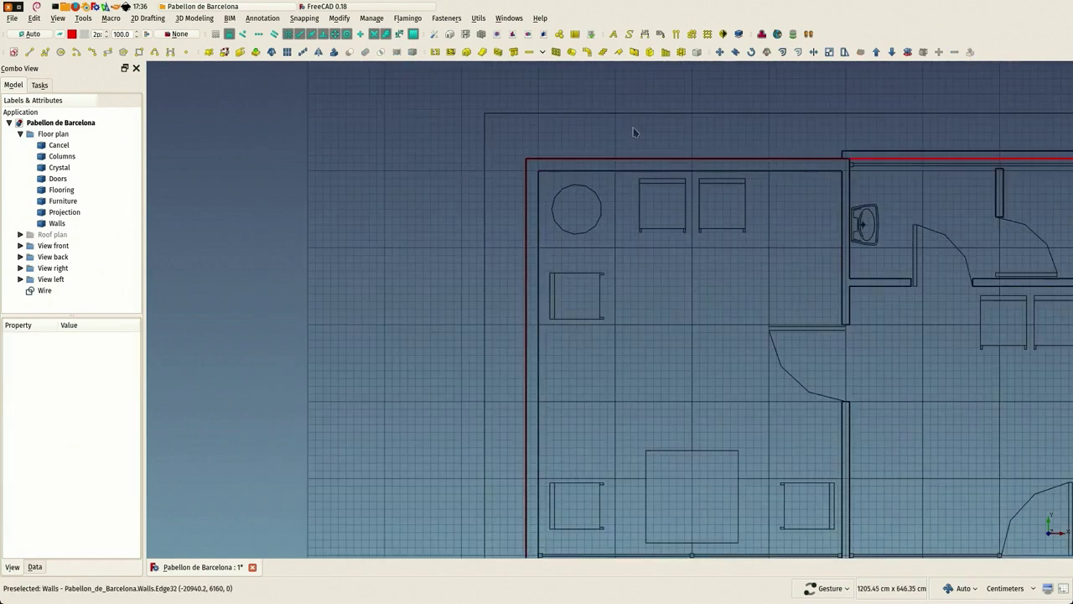
pyautogui.scroll(2, 635, 131)
pyautogui.scroll(-8, 501, 233)
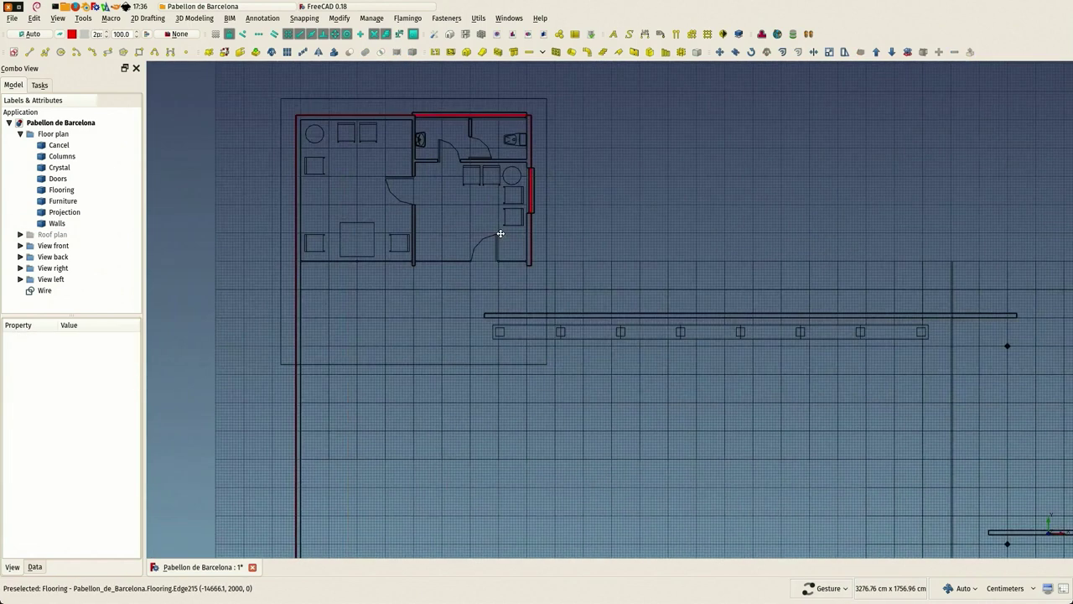
pyautogui.scroll(-2, 501, 233)
pyautogui.moveTo(577, 248); pyautogui.dragTo(431, 197, button='right')
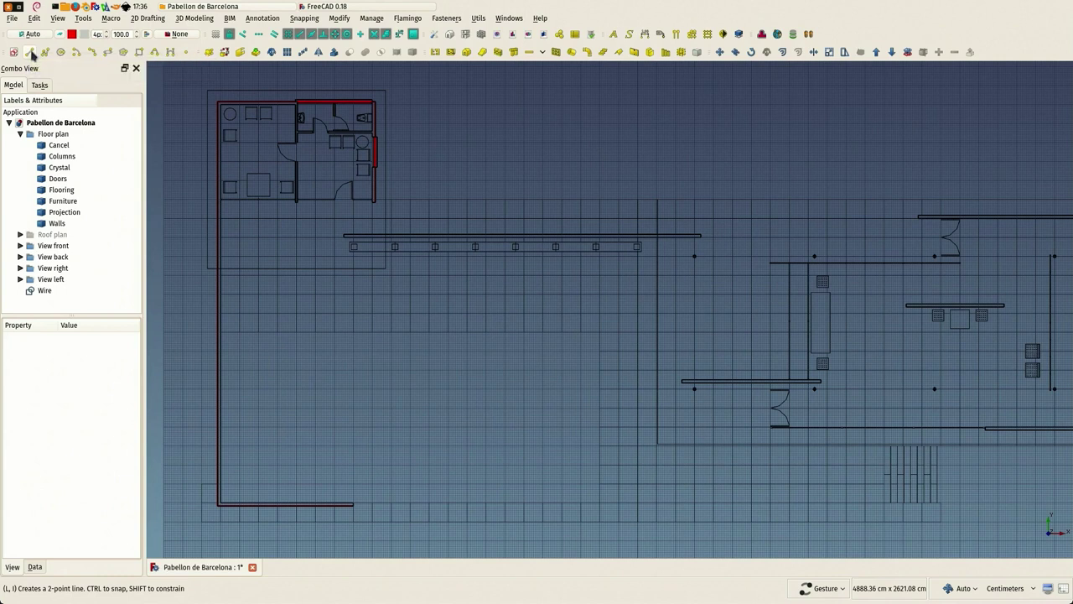
pyautogui.click(31, 52)
pyautogui.scroll(2, 347, 238)
pyautogui.scroll(1, 347, 237)
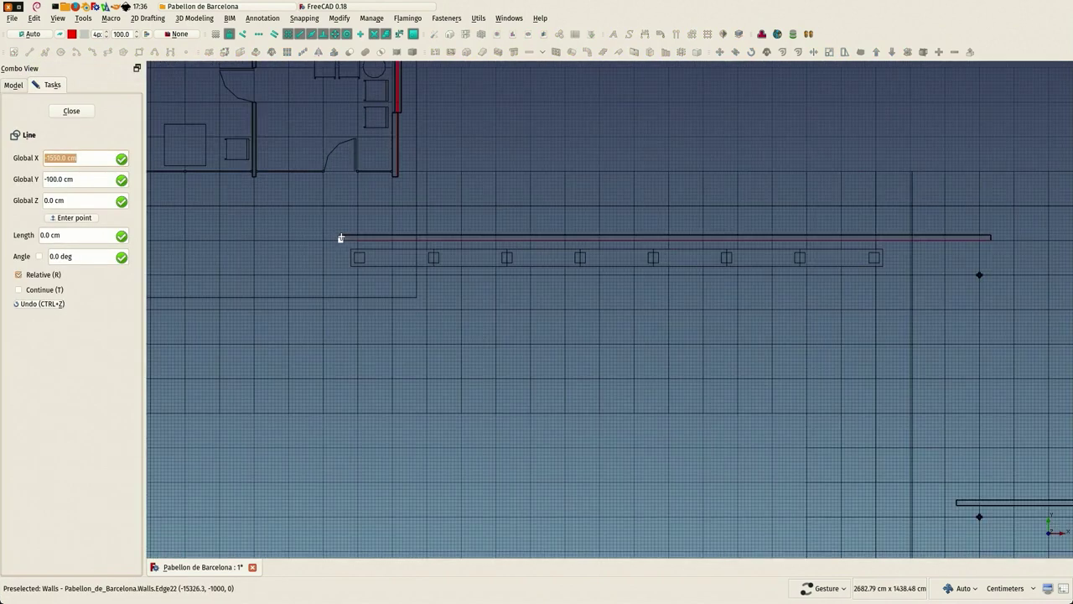
pyautogui.click(340, 235)
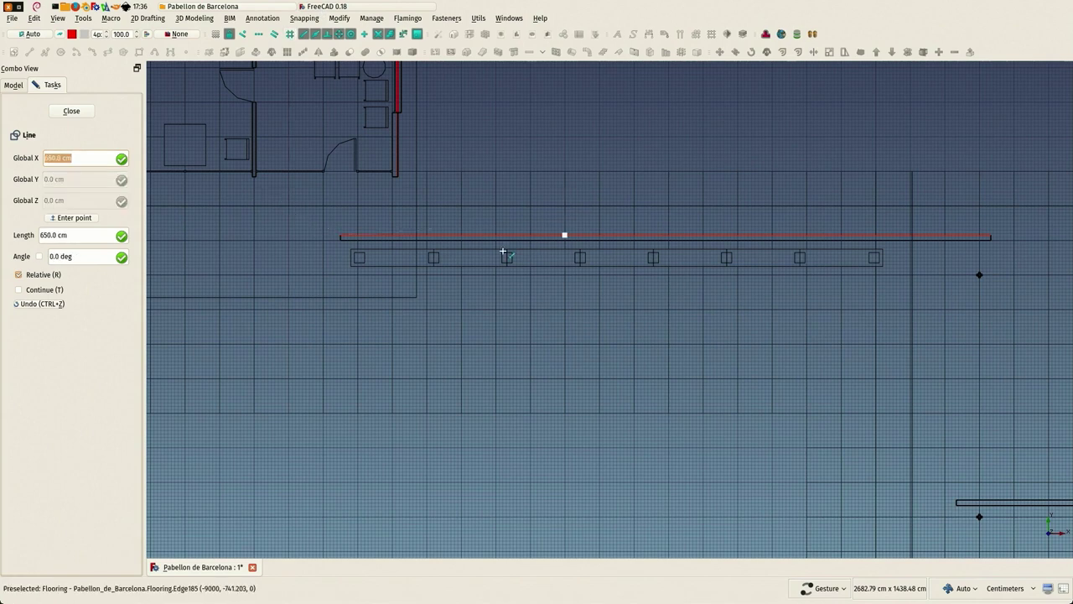
pyautogui.scroll(-1, 563, 233)
pyautogui.press('shift')
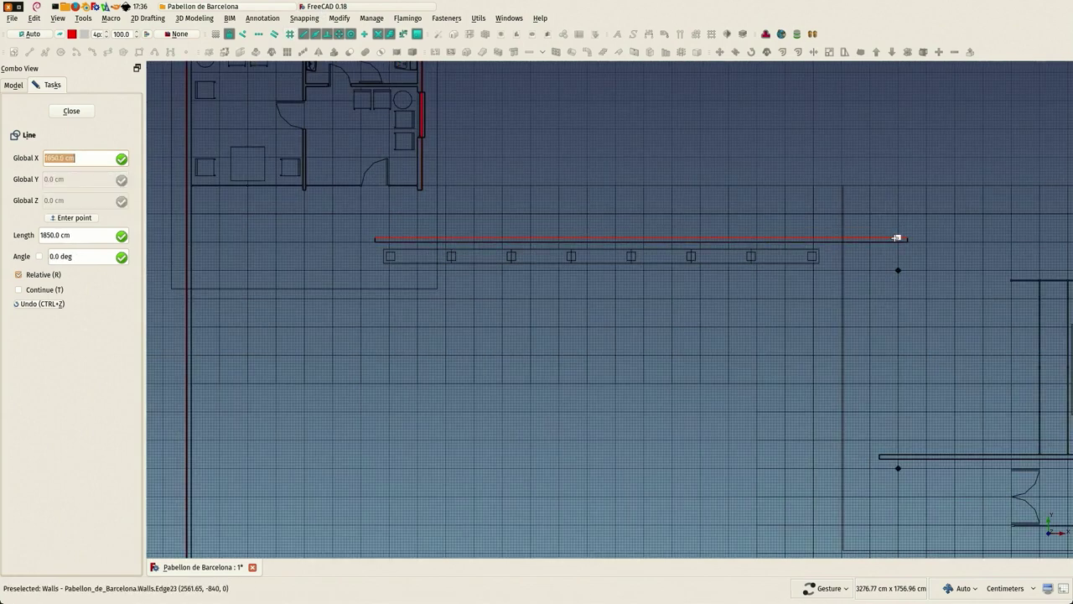
pyautogui.press('shift')
pyautogui.click(908, 238)
# - Trace the east enclosure's outer face with an open wire from the north wall's west end, running 1132 cm south and about 983 cm west
pyautogui.scroll(-1, 691, 140)
pyautogui.moveTo(685, 132); pyautogui.dragTo(455, 88, button='right')
pyautogui.moveTo(576, 215); pyautogui.dragTo(549, 226, button='right')
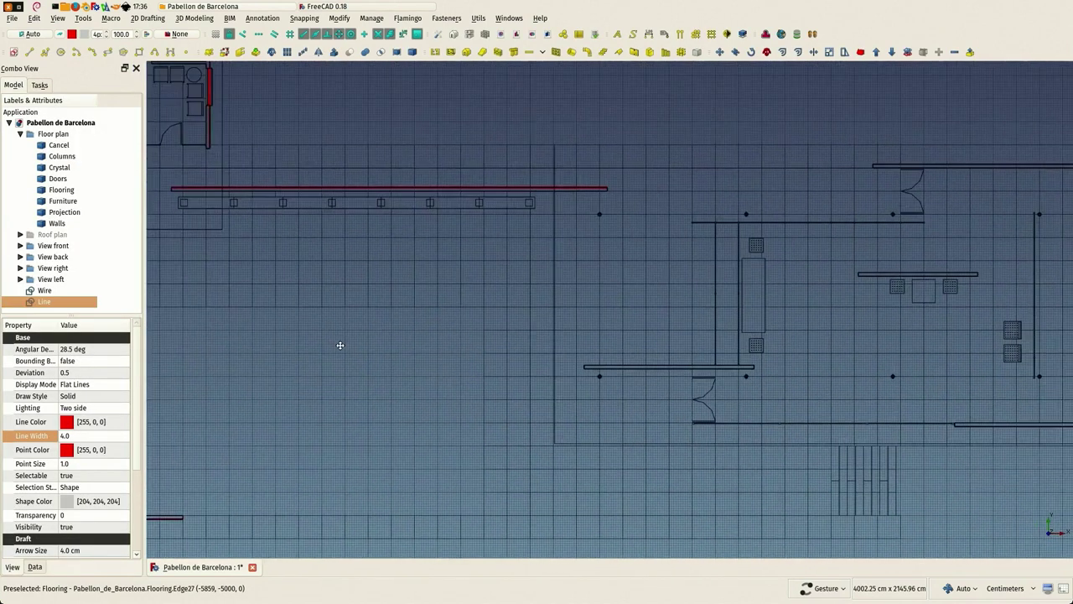
pyautogui.scroll(-1, 340, 345)
pyautogui.moveTo(644, 254); pyautogui.dragTo(287, 253, button='right')
pyautogui.scroll(2, 512, 181)
pyautogui.moveTo(413, 205); pyautogui.dragTo(496, 84, button='right')
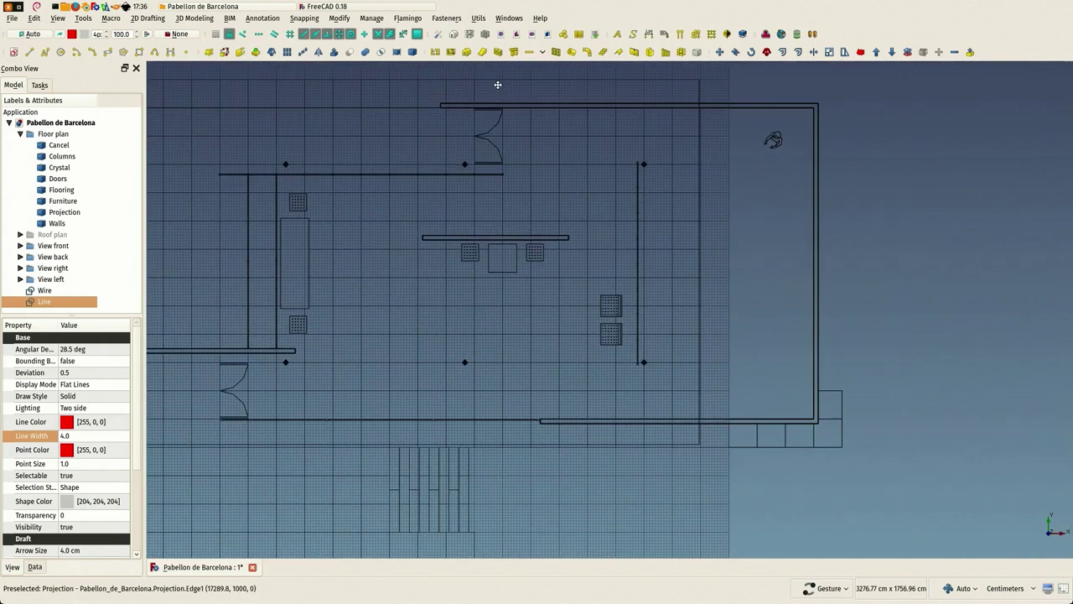
pyautogui.click(45, 52)
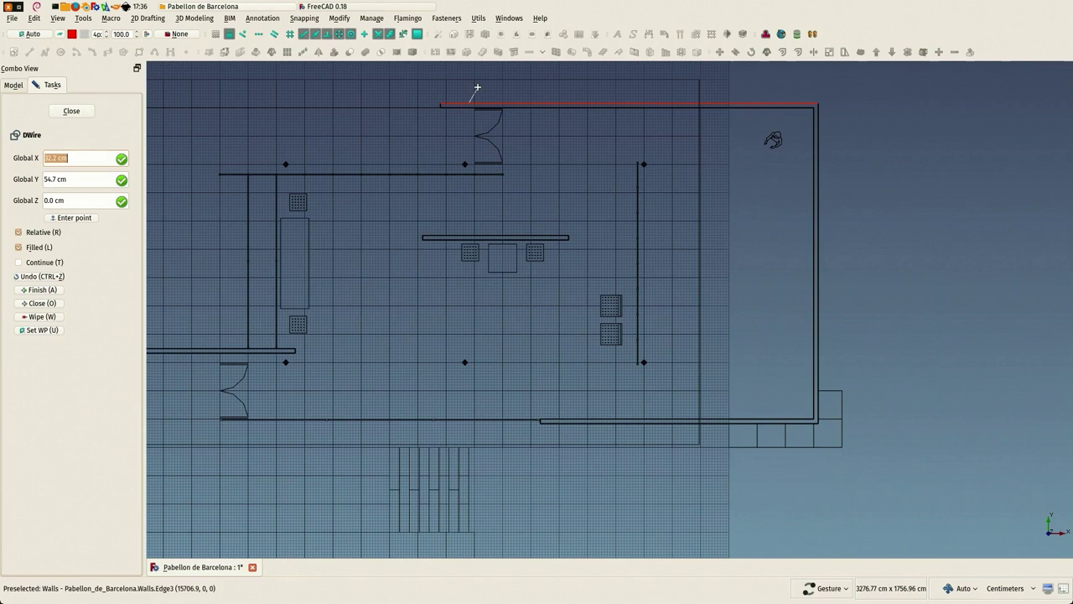
pyautogui.press('Escape')
pyautogui.click(44, 53)
pyautogui.click(820, 103)
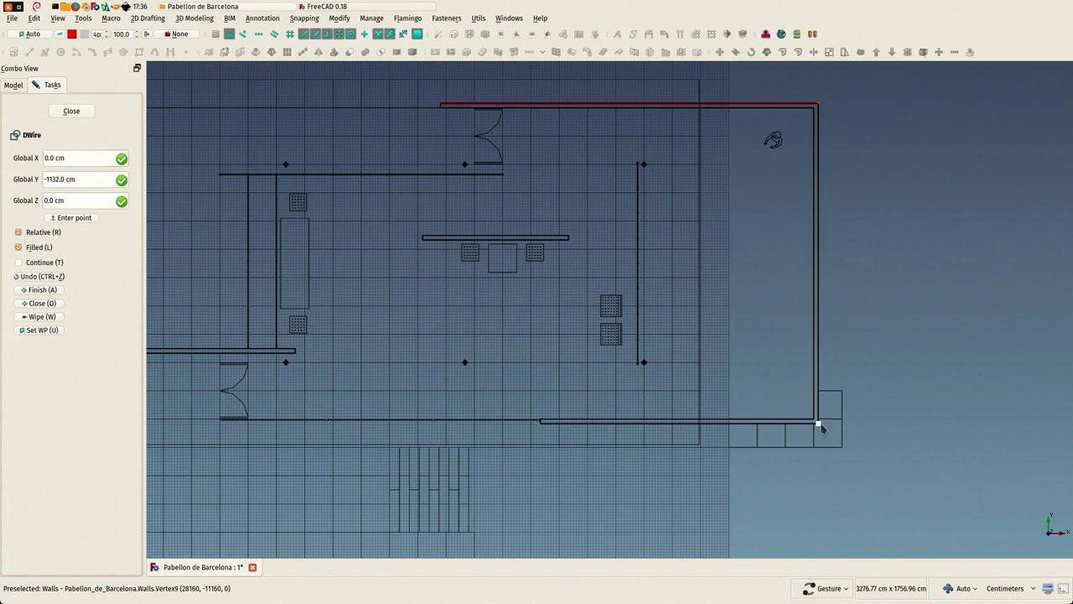
pyautogui.click(820, 426)
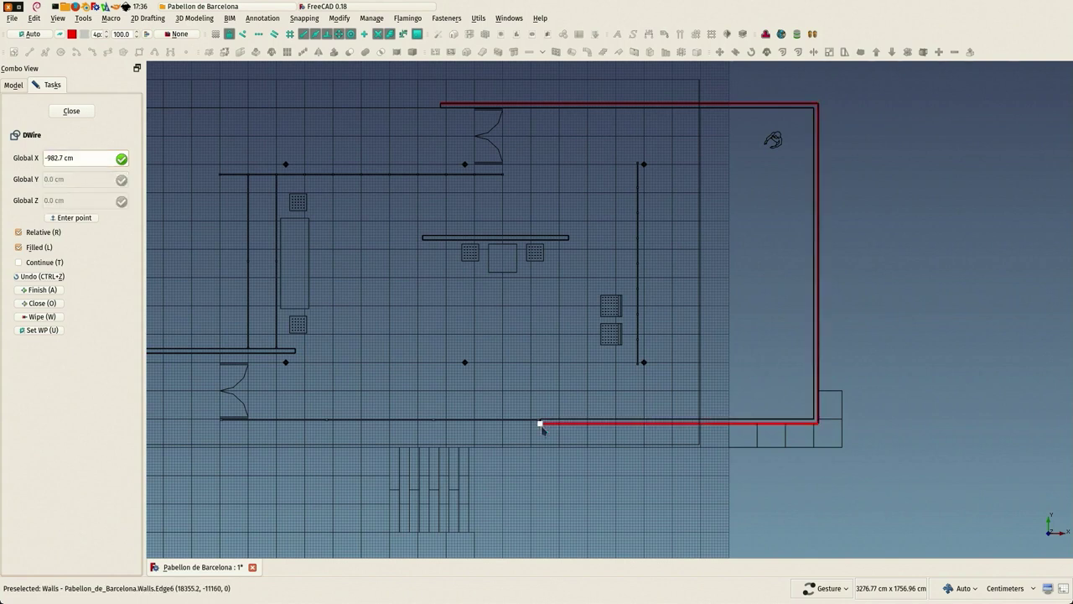
pyautogui.click(71, 111)
# - Draw a line about 733 cm long along the south face of the short wall beside the main pavilion's west doors
pyautogui.scroll(-3, 433, 302)
pyautogui.scroll(6, 434, 299)
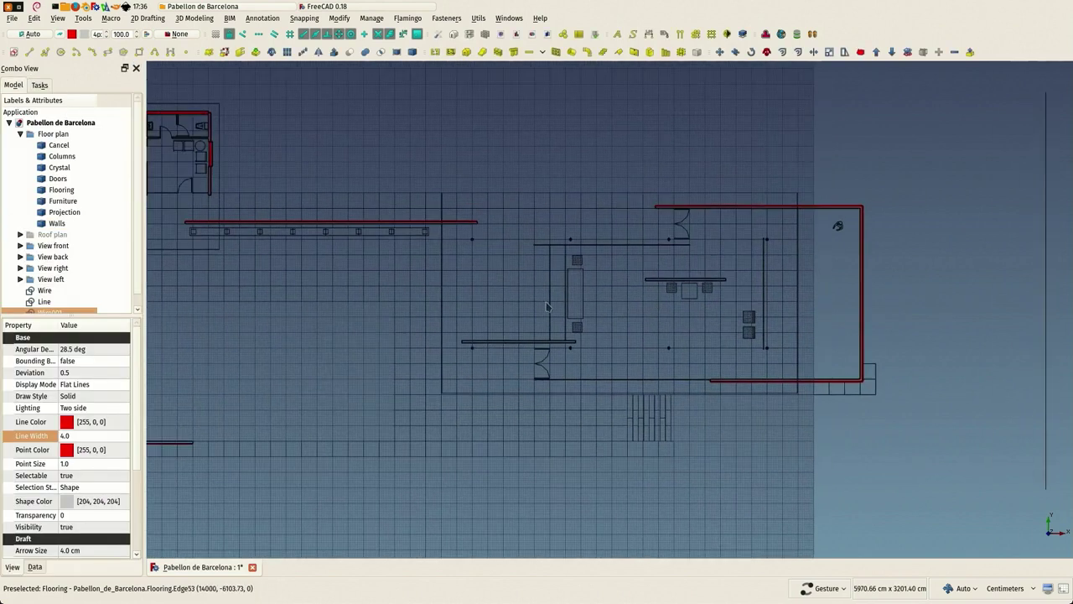
pyautogui.click(30, 52)
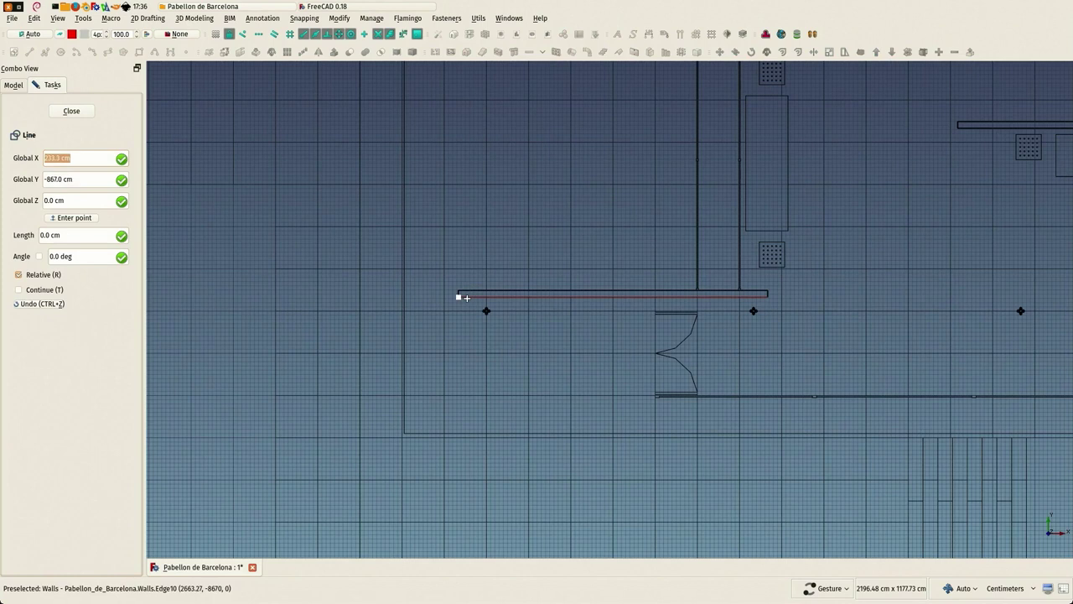
pyautogui.press('shift')
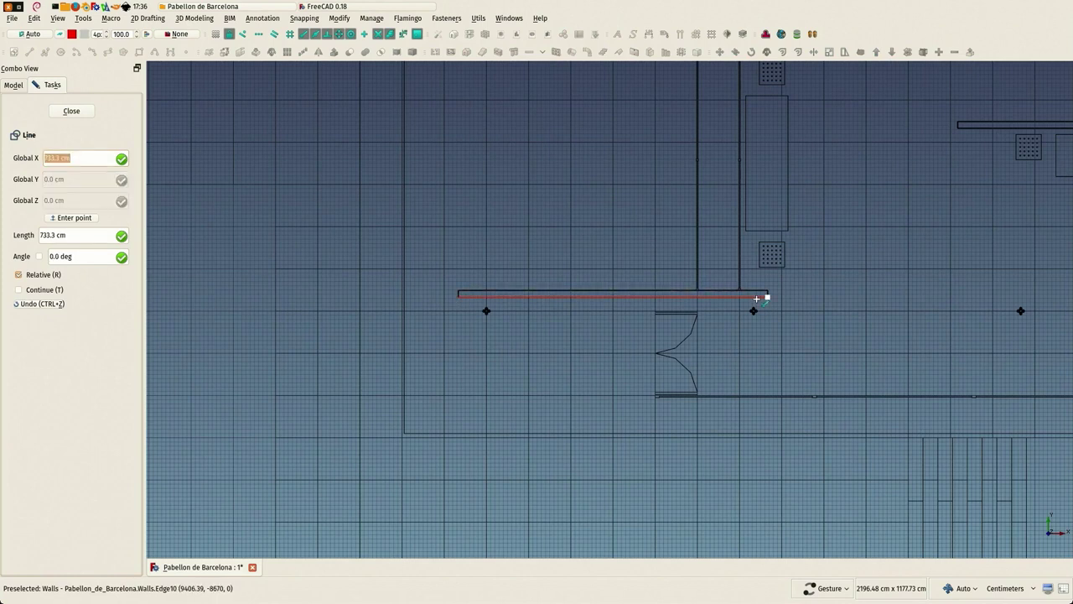
pyautogui.click(757, 298)
# - Draw a line along the north face of the freestanding interior wall behind the two seats and table, from west end to east end
pyautogui.scroll(-5, 467, 192)
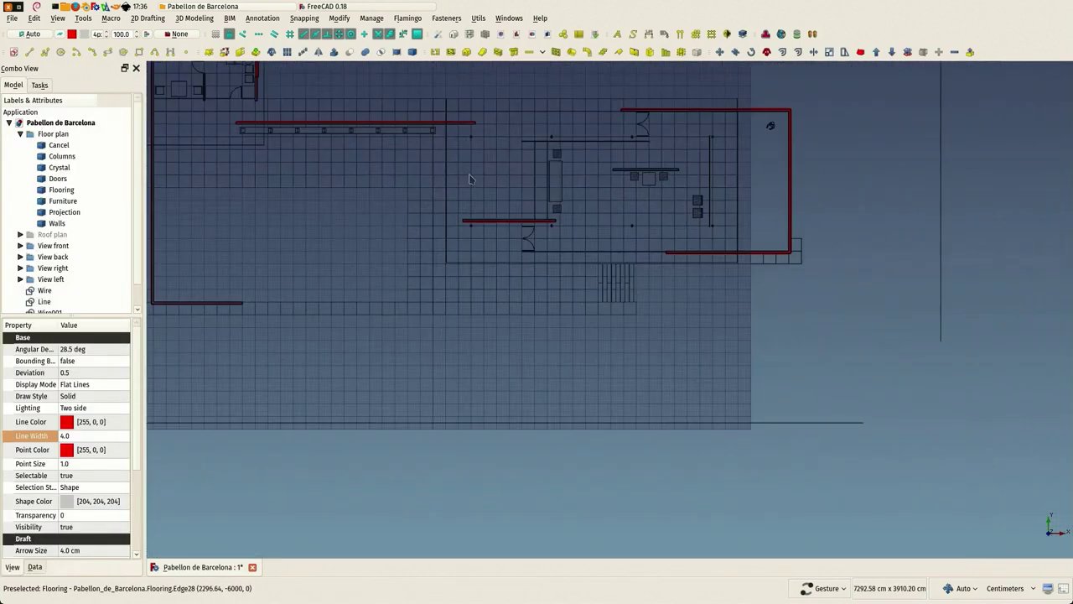
pyautogui.scroll(4, 630, 328)
pyautogui.scroll(5, 721, 293)
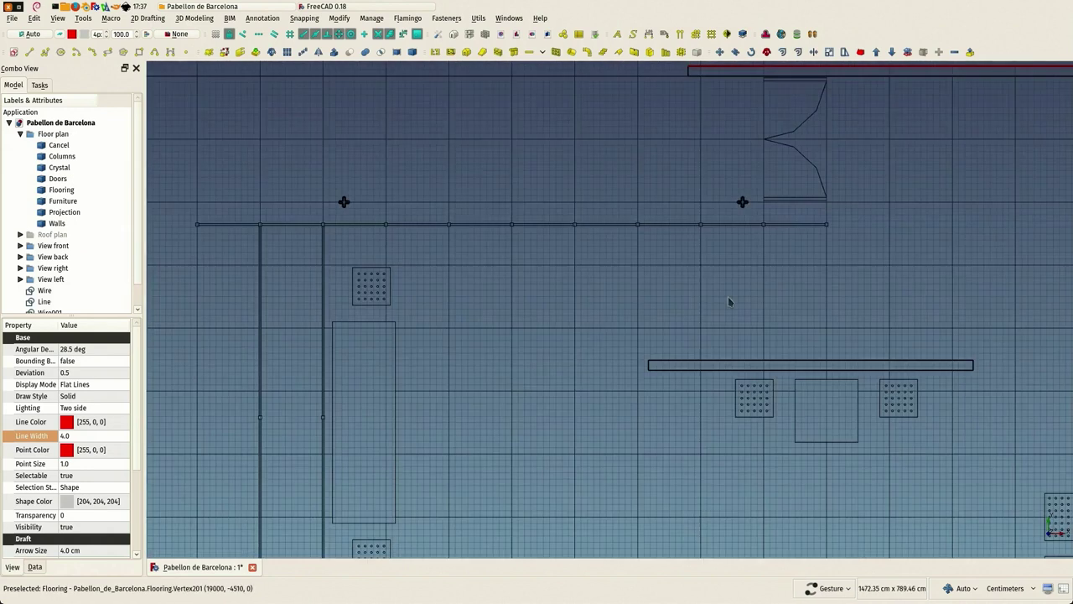
pyautogui.click(30, 52)
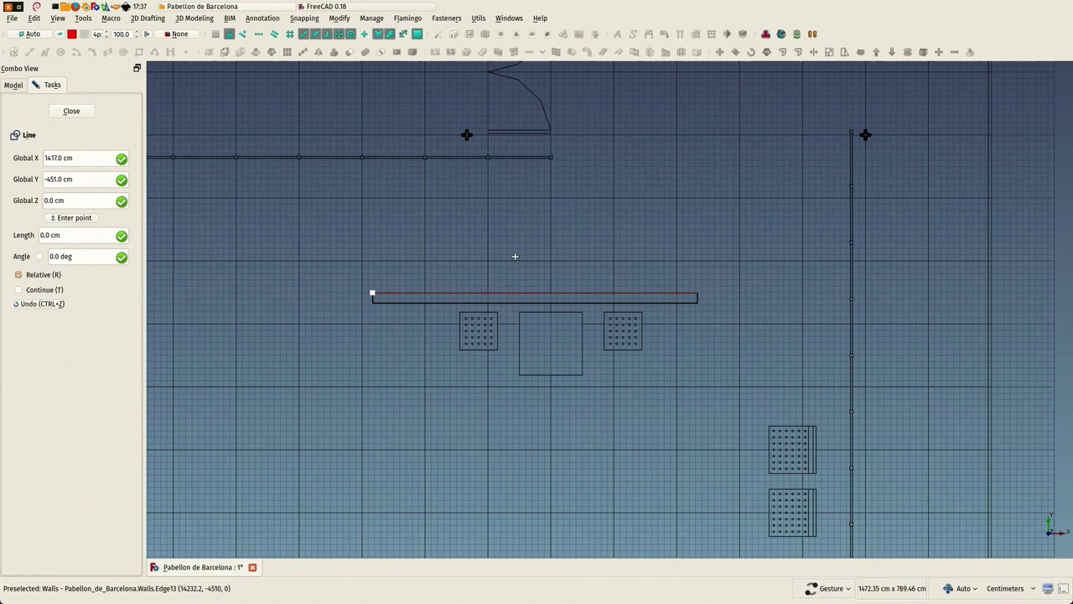
pyautogui.click(372, 293)
pyautogui.click(693, 293)
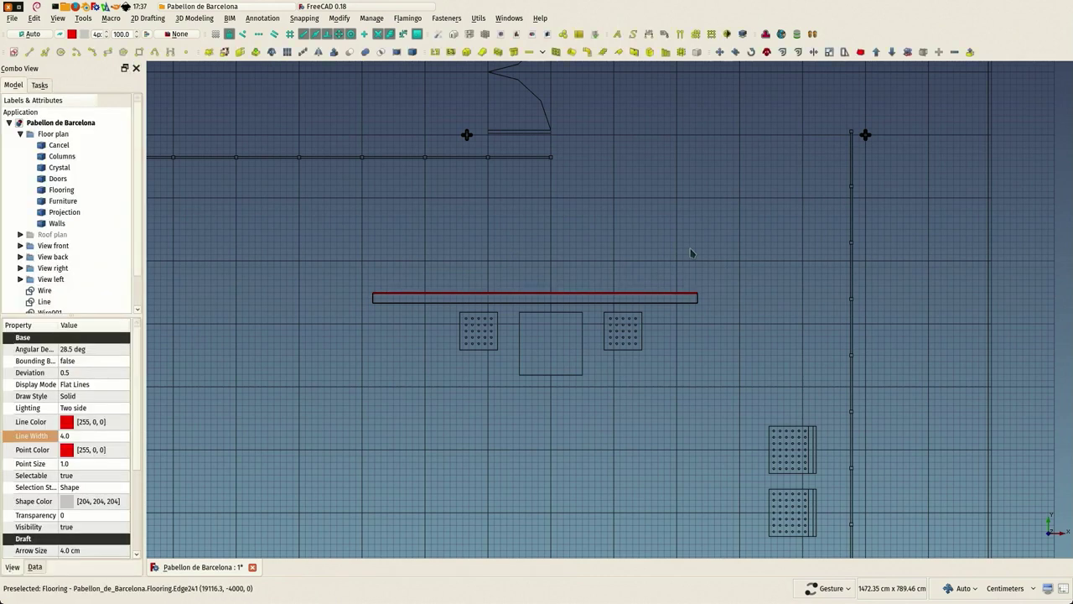
# - Draw a line along the west face of the small building's partition wall, from its south end to the north wall's inner face
pyautogui.scroll(-6, 693, 293)
pyautogui.scroll(8, 437, 386)
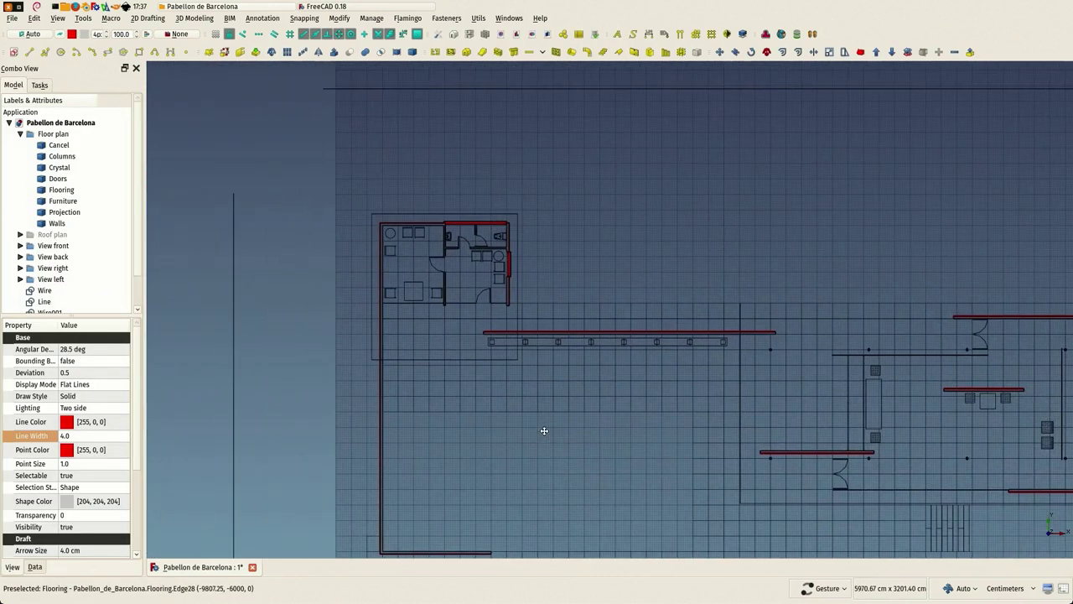
pyautogui.scroll(-1, 439, 227)
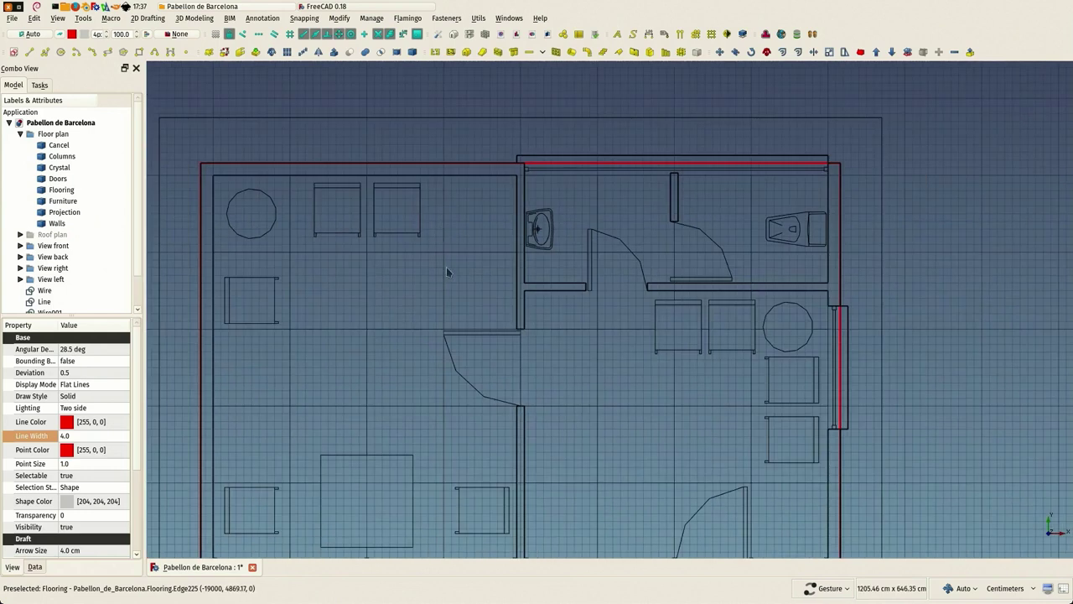
pyautogui.moveTo(447, 266); pyautogui.dragTo(439, 183, button='right')
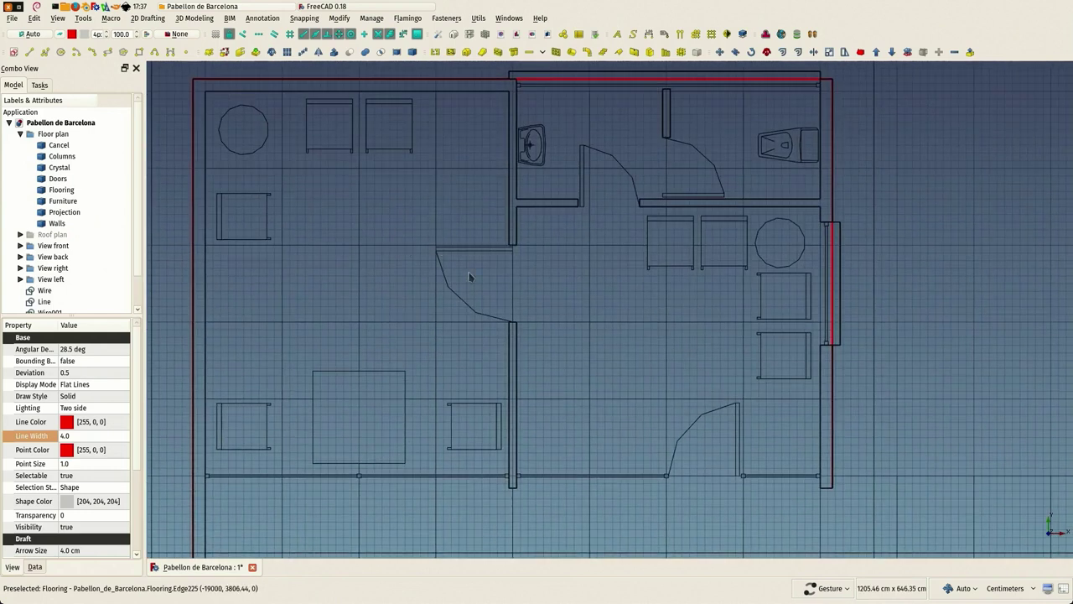
pyautogui.click(30, 53)
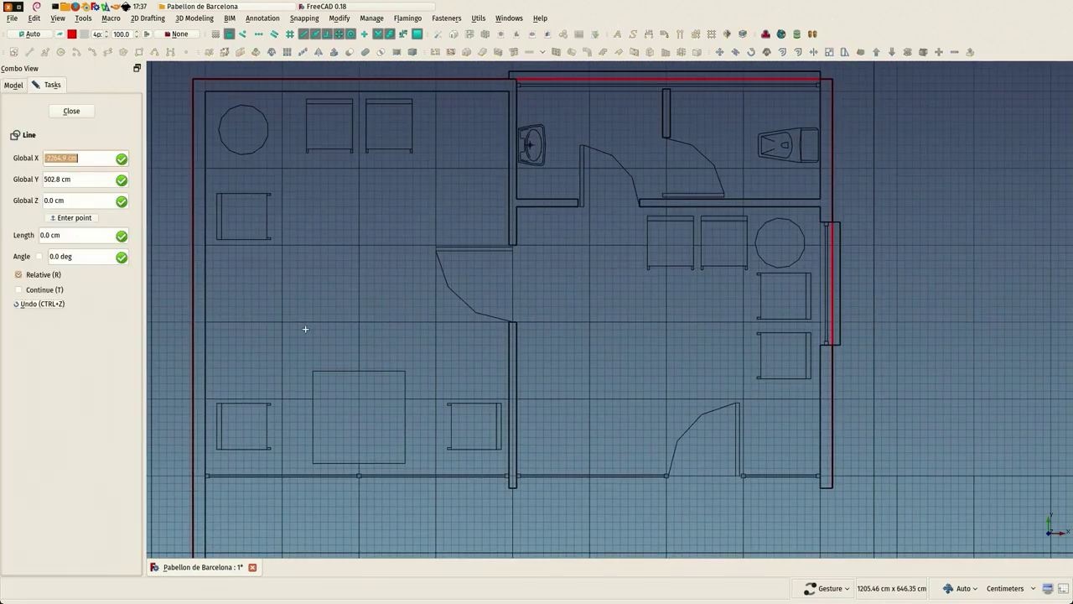
pyautogui.click(507, 484)
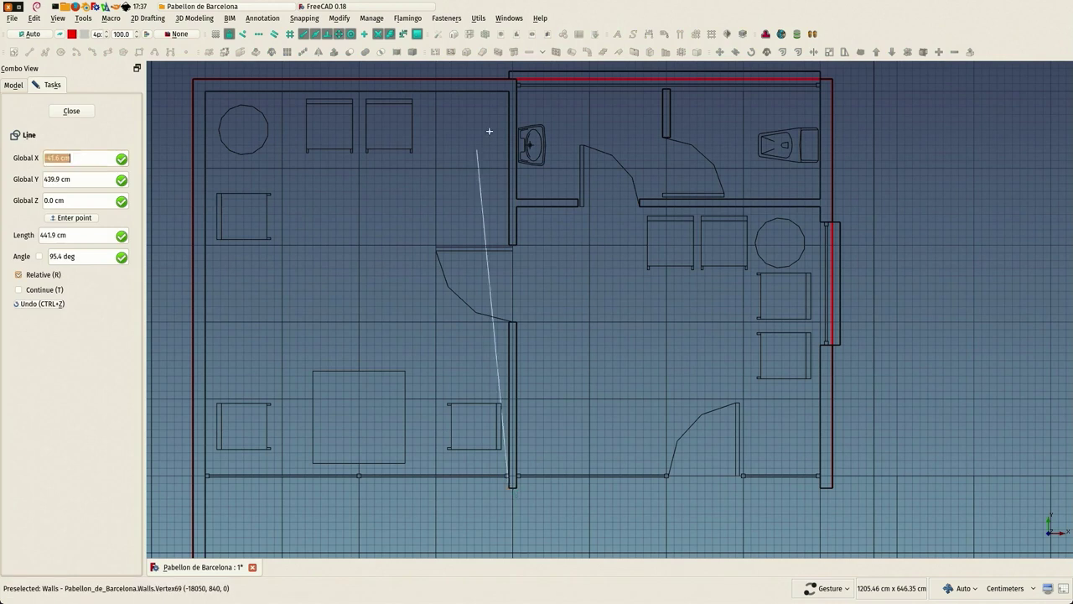
pyautogui.click(507, 91)
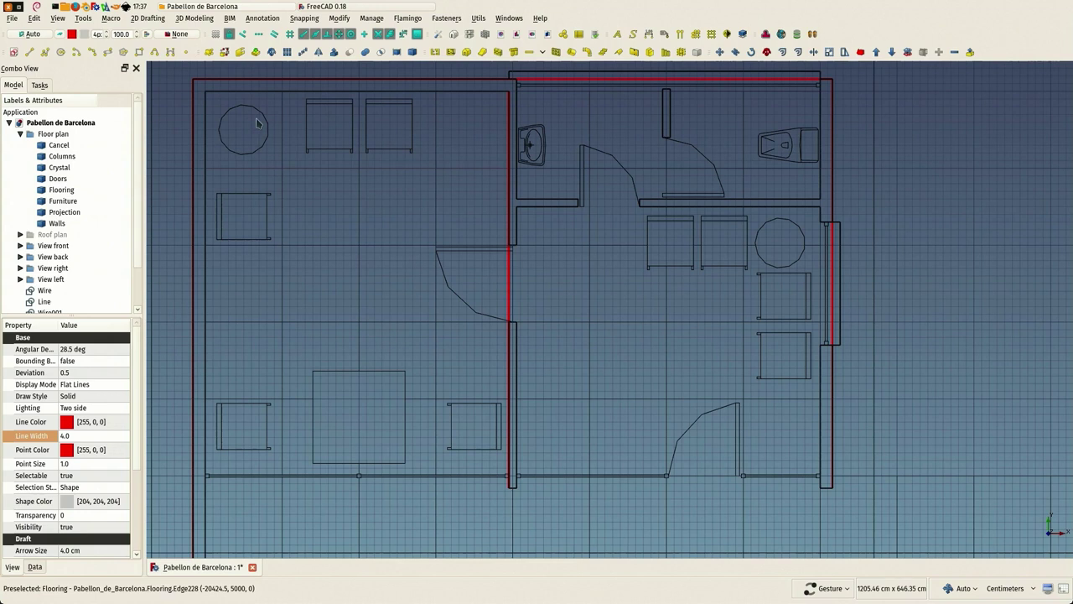
# - Try to draw a line about 393 cm long along the lavatory wall's south face, from the partition to the east wall
pyautogui.click(29, 53)
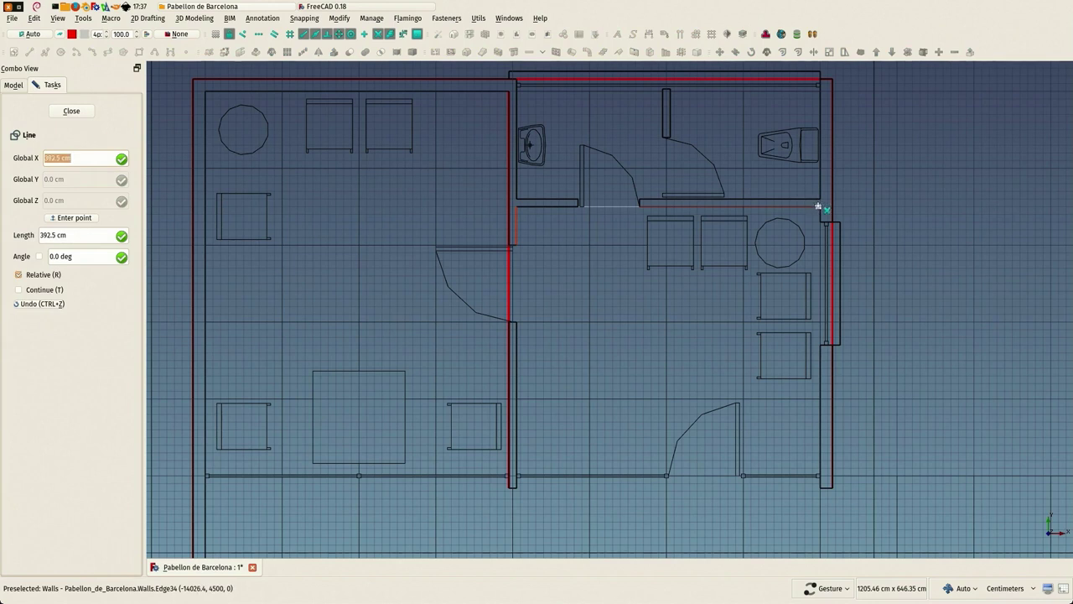
pyautogui.click(819, 207)
pyautogui.scroll(5, 812, 216)
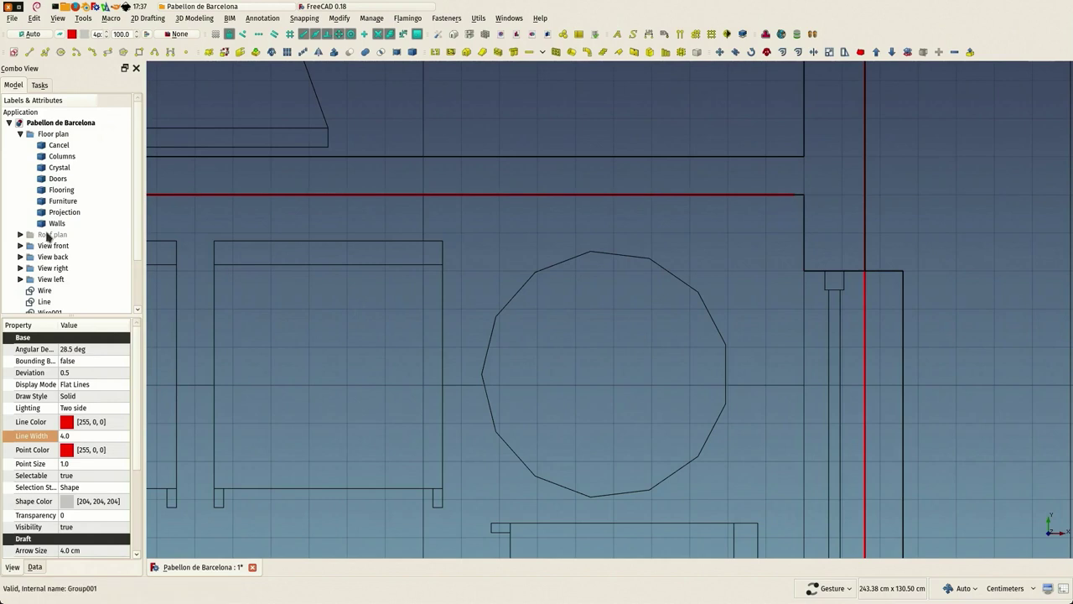
# - Delete the last line drawn along the lavatory wall's south face
pyautogui.scroll(-2, 53, 279)
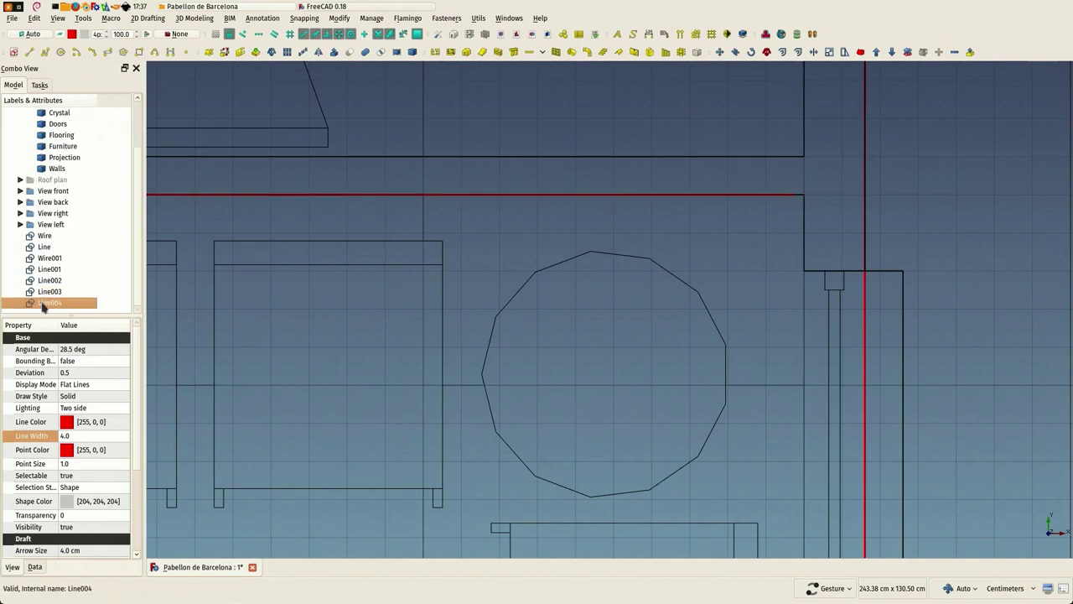
pyautogui.rightClick(44, 303)
pyautogui.click(101, 478)
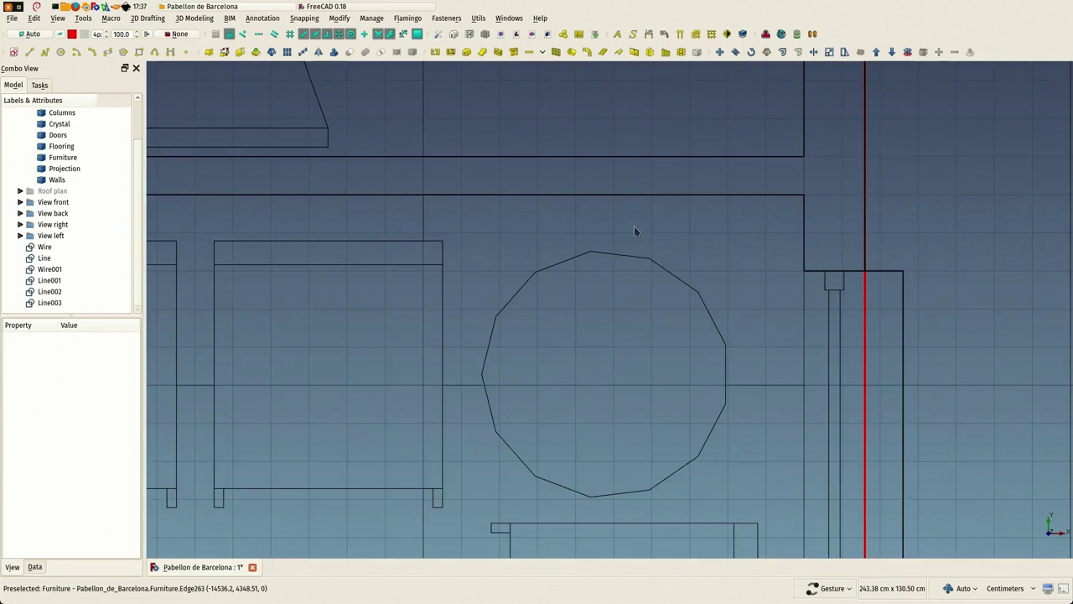
# - Draw a line along the lavatory wall's south face, from the partition's east face to the east wall's inner face
pyautogui.scroll(-4, 633, 225)
pyautogui.scroll(2, 487, 233)
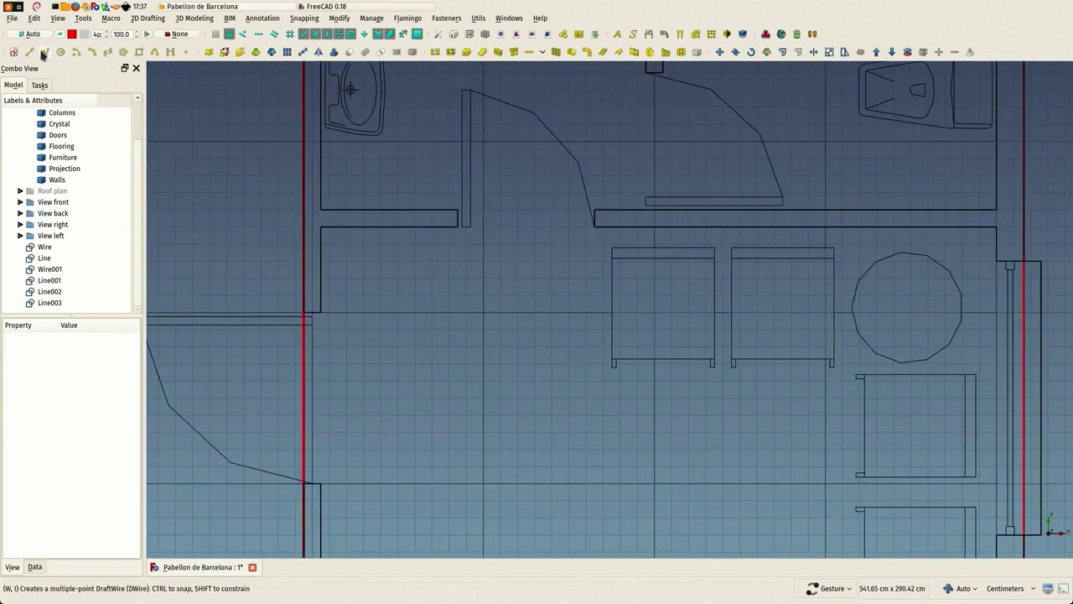
pyautogui.press('l')
pyautogui.press('i')
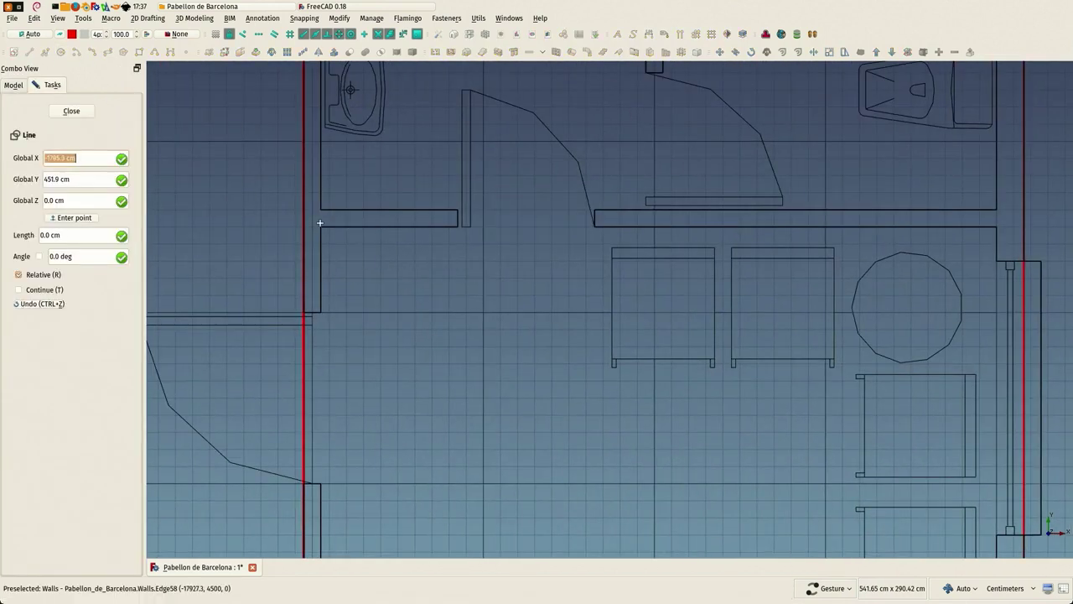
pyautogui.click(353, 235)
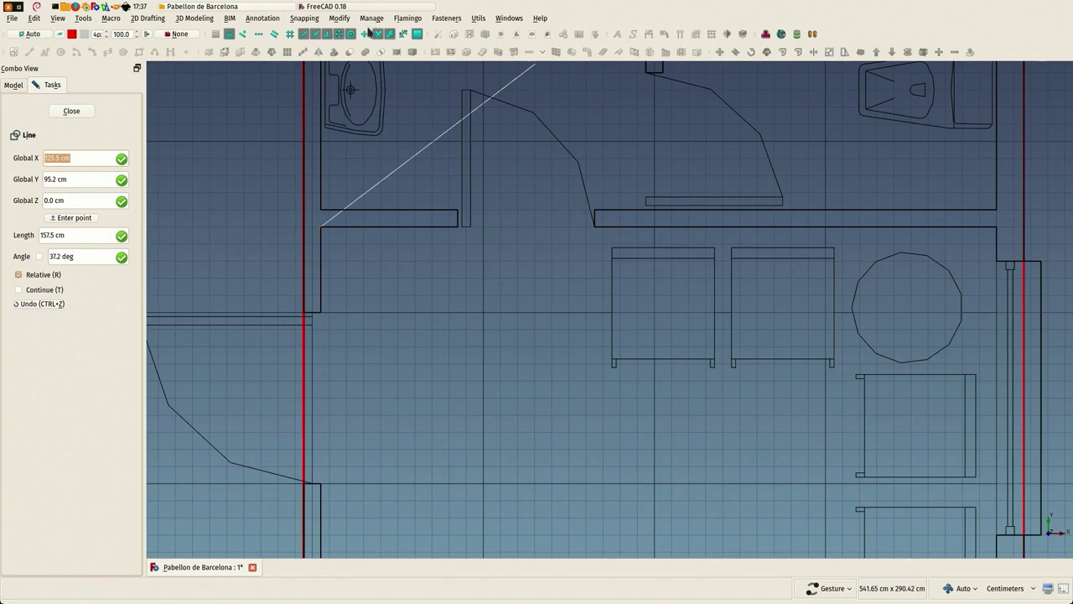
pyautogui.middleClick(767, 193)
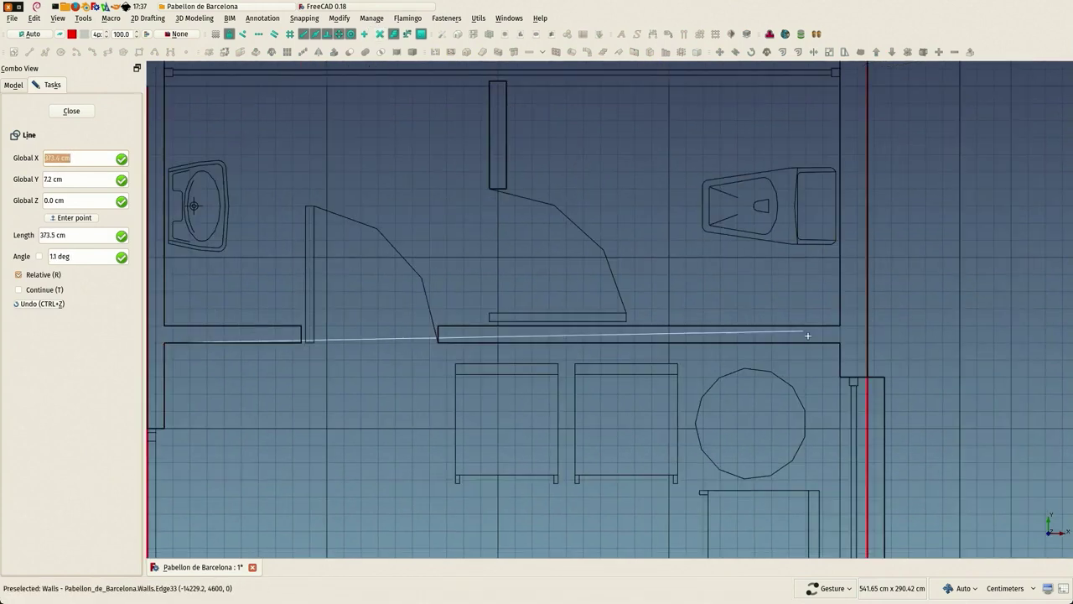
pyautogui.click(840, 341)
pyautogui.scroll(-4, 626, 252)
pyautogui.scroll(3, 579, 218)
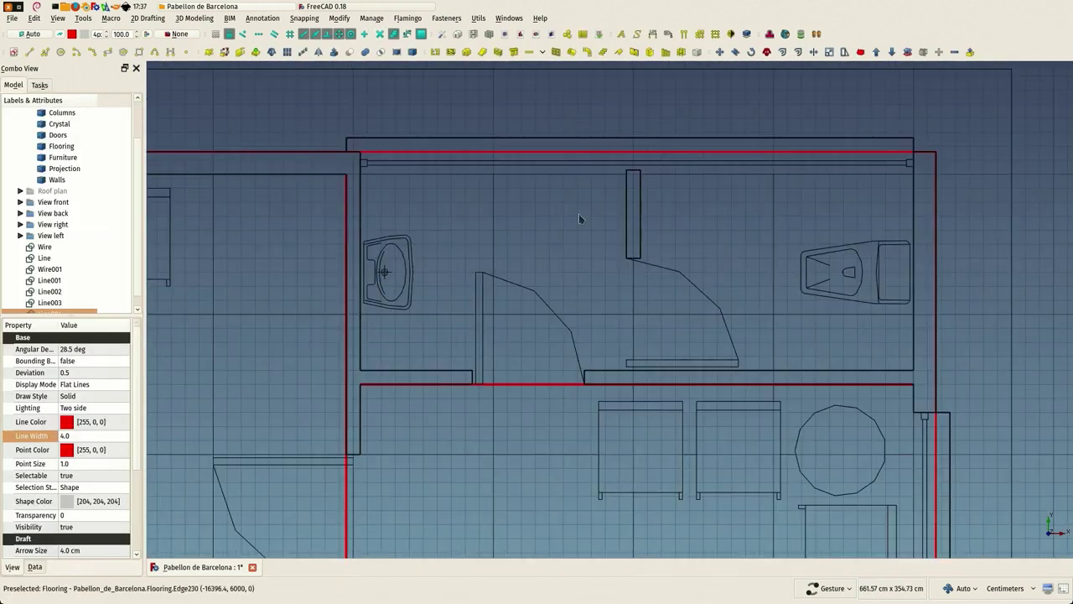
# - Draw a line along the west face of the divider between washbasin and toilet, from its north end to the lavatory wall's north face
pyautogui.moveTo(579, 219); pyautogui.dragTo(576, 195, button='right')
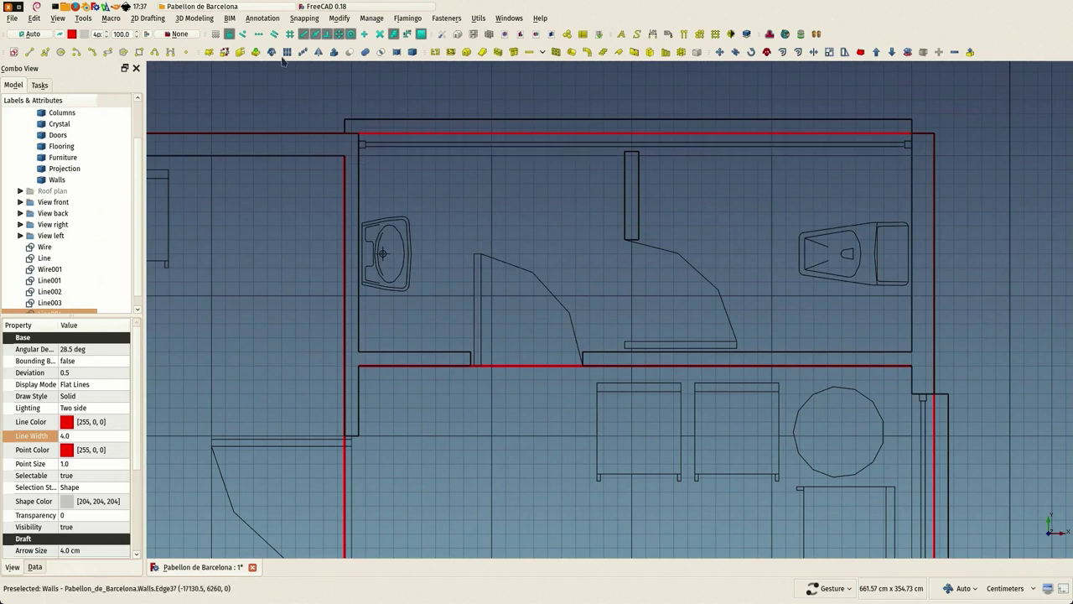
pyautogui.click(29, 52)
pyautogui.click(606, 154)
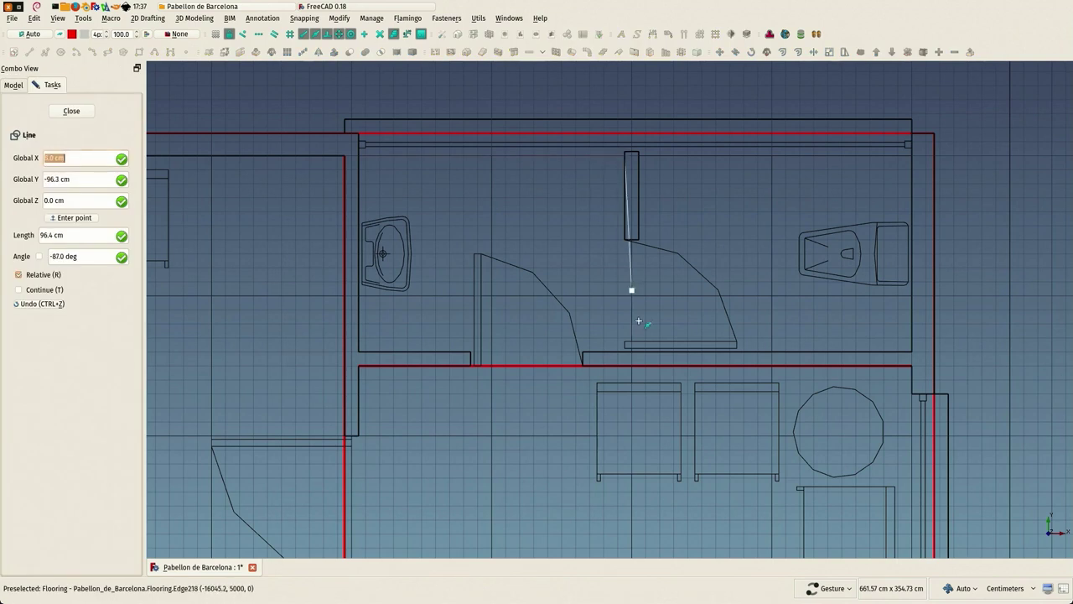
pyautogui.scroll(3, 629, 352)
pyautogui.click(621, 350)
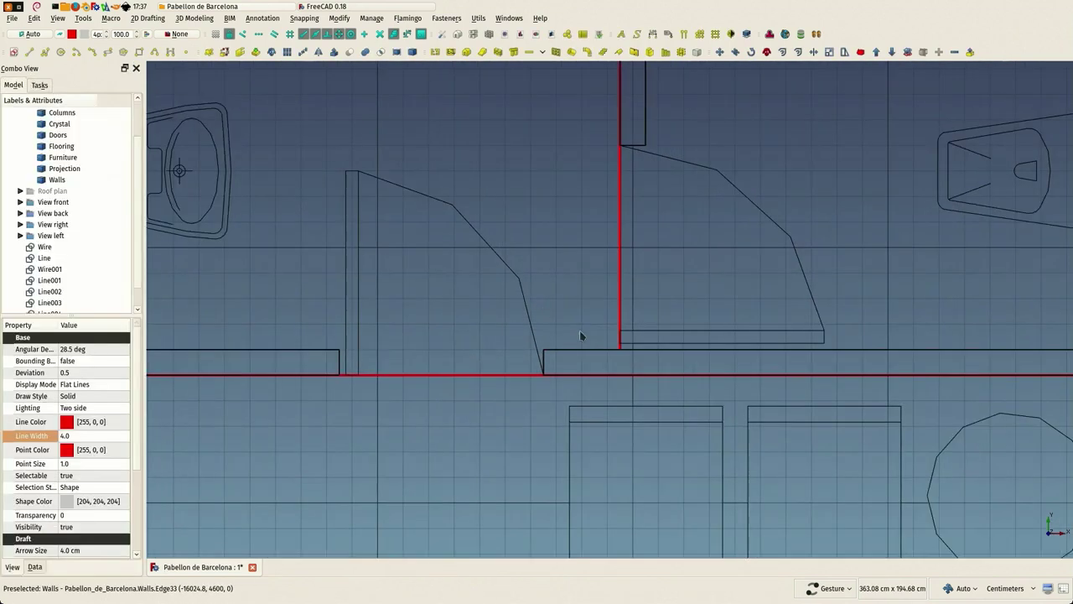
# - Examine the whole floor plan to check that all walls are traced with red lines
pyautogui.scroll(-5, 555, 287)
pyautogui.scroll(-3, 570, 159)
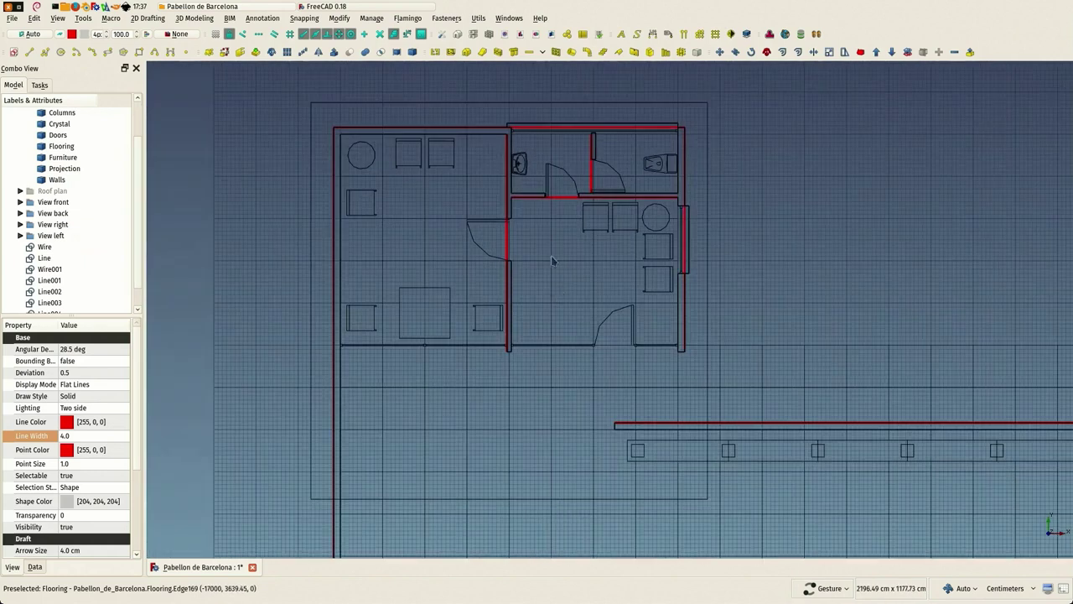
pyautogui.moveTo(553, 293); pyautogui.dragTo(616, 213, button='right')
pyautogui.moveTo(671, 452); pyautogui.dragTo(397, 154, button='right')
pyautogui.scroll(-1, 403, 159)
pyautogui.scroll(-3, 430, 182)
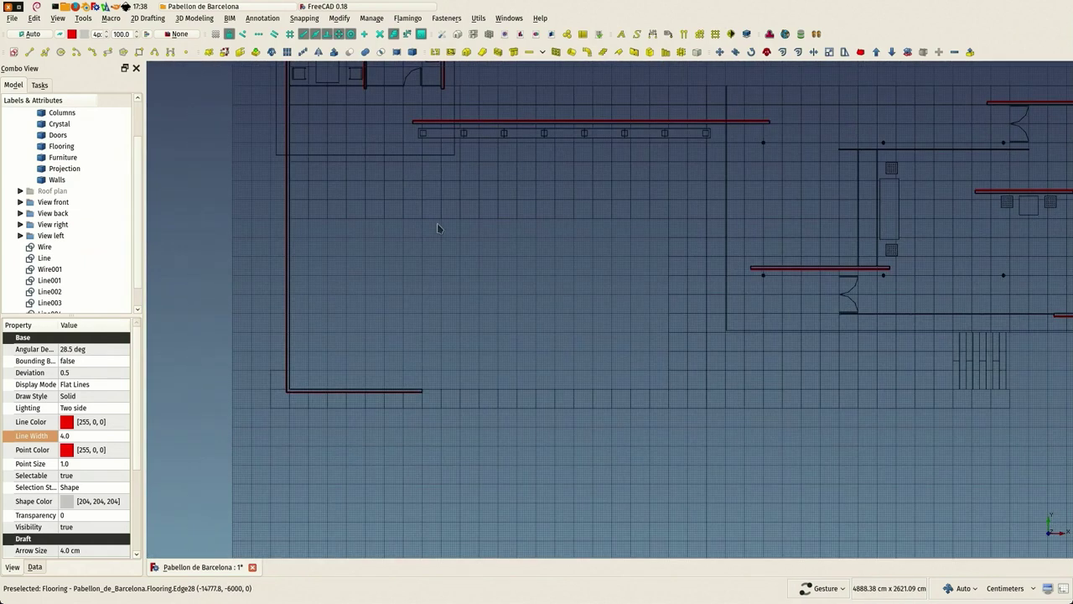
pyautogui.moveTo(480, 268); pyautogui.dragTo(466, 419, button='right')
pyautogui.scroll(2, 232, 132)
pyautogui.scroll(2, 243, 130)
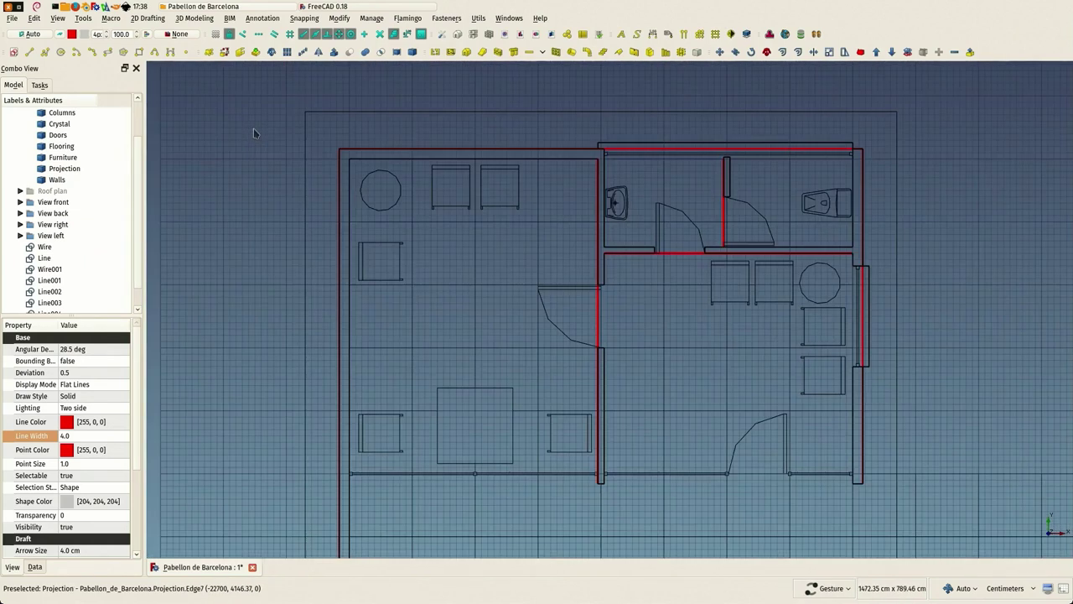
# - Create Arch walls from all the traced wires and lines, Wire through Line005
pyautogui.scroll(-1, 253, 128)
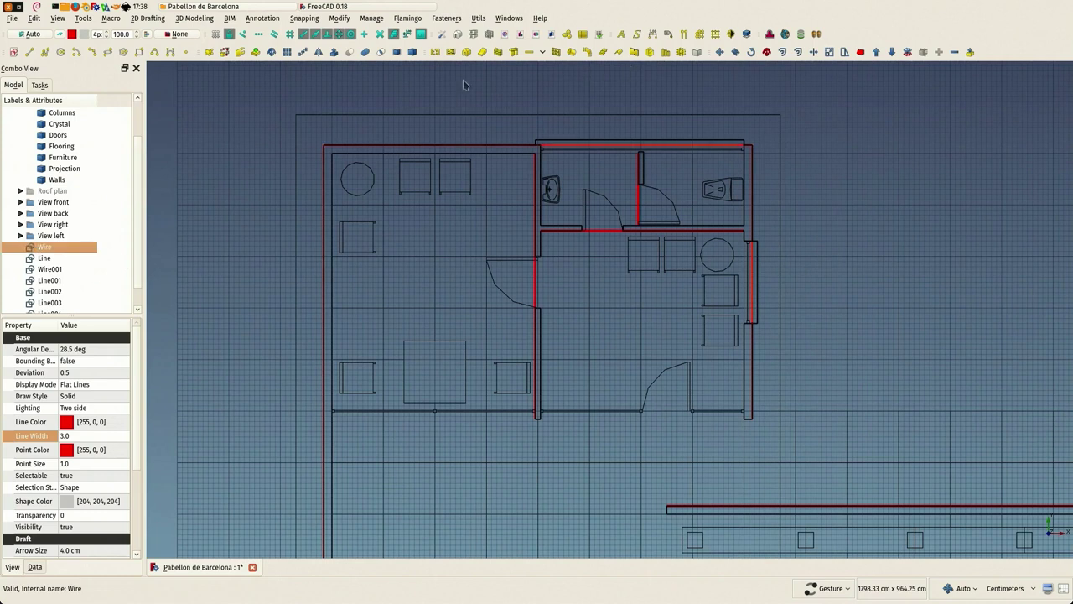
pyautogui.scroll(-1, 52, 254)
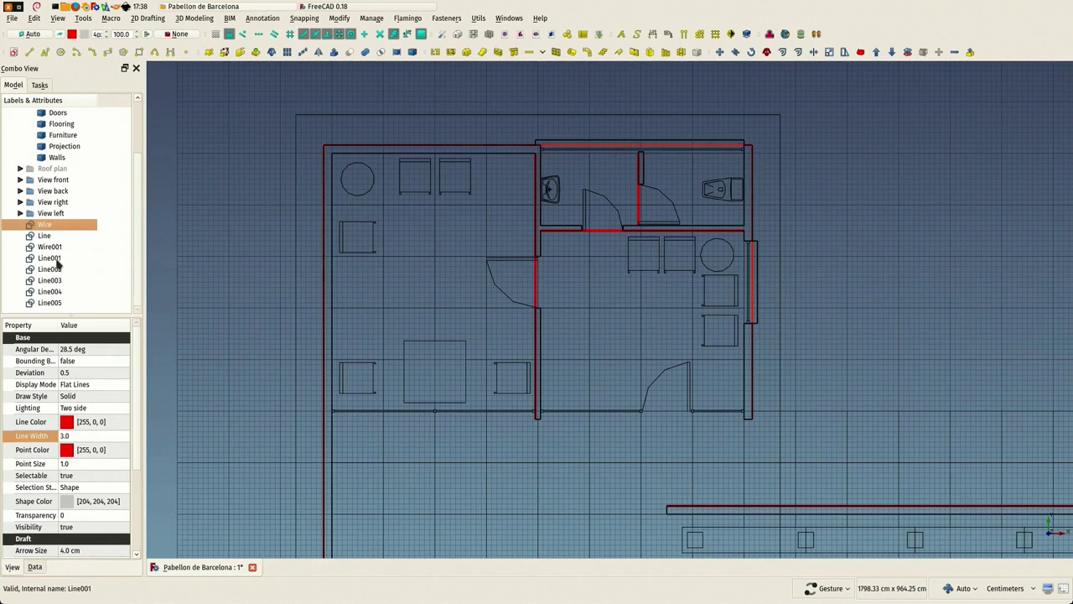
pyautogui.keyDown('shift'); pyautogui.click(45, 304); pyautogui.keyUp('shift')
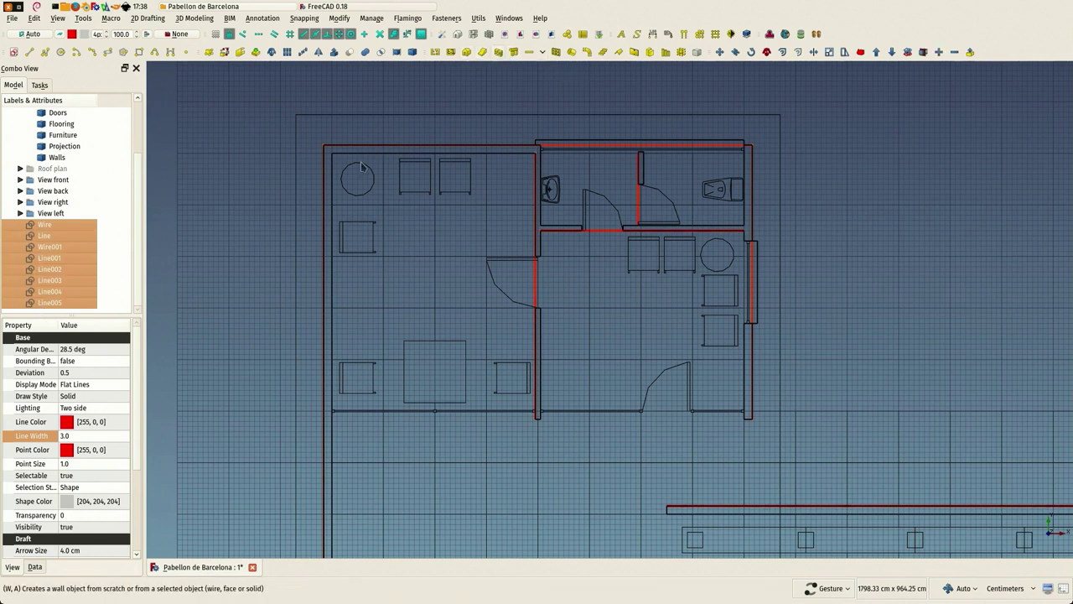
pyautogui.scroll(-4, 359, 167)
pyautogui.moveTo(282, 270); pyautogui.dragTo(308, 301)
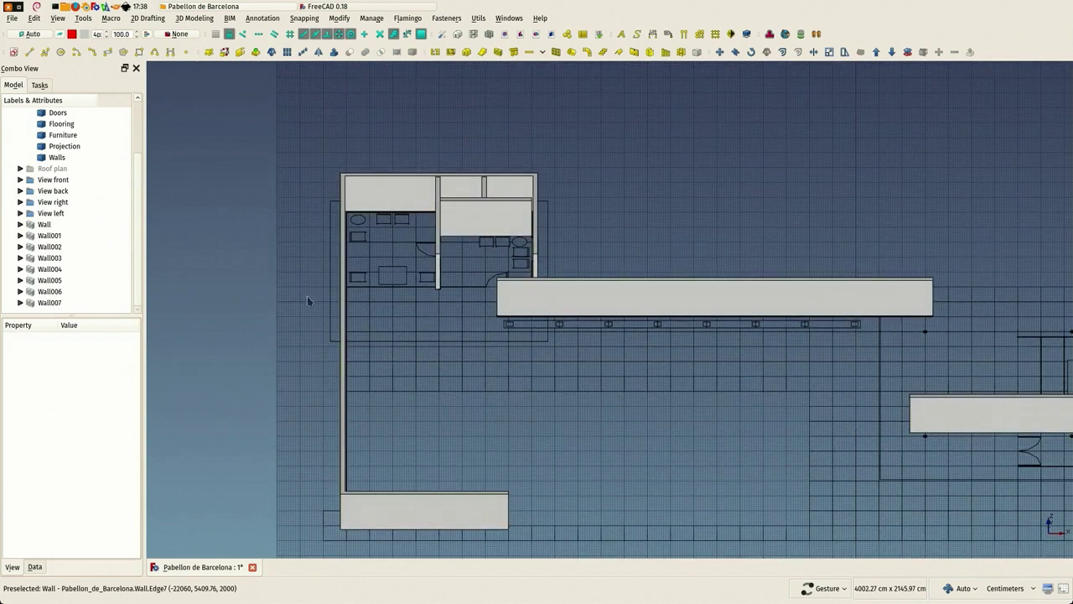
pyautogui.press('2')
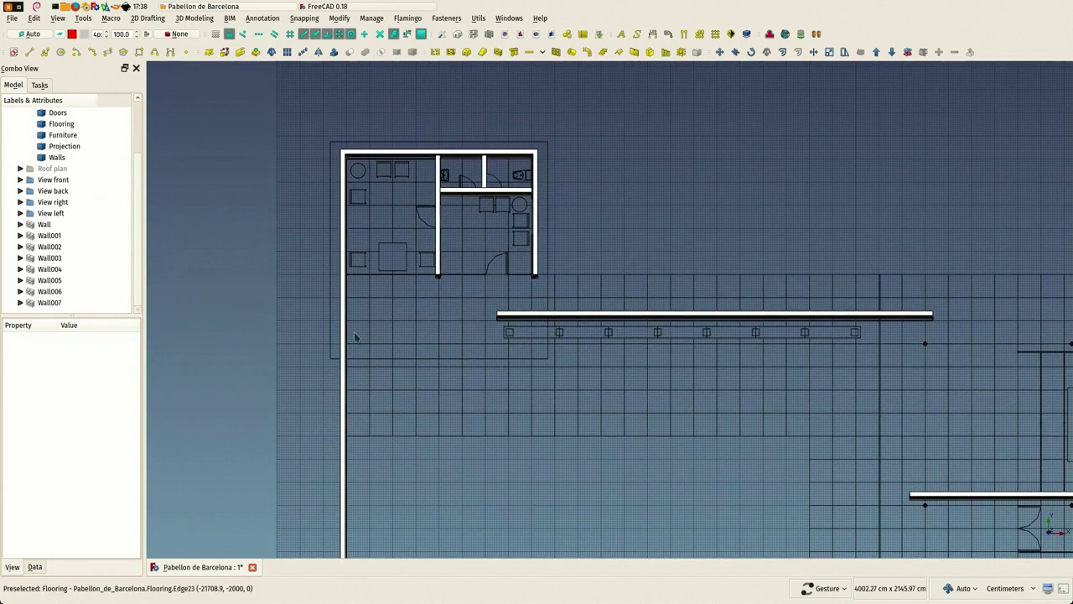
# - Set the draw style to Wireframe so the plan lines can be compared with the walls
pyautogui.scroll(6, 369, 189)
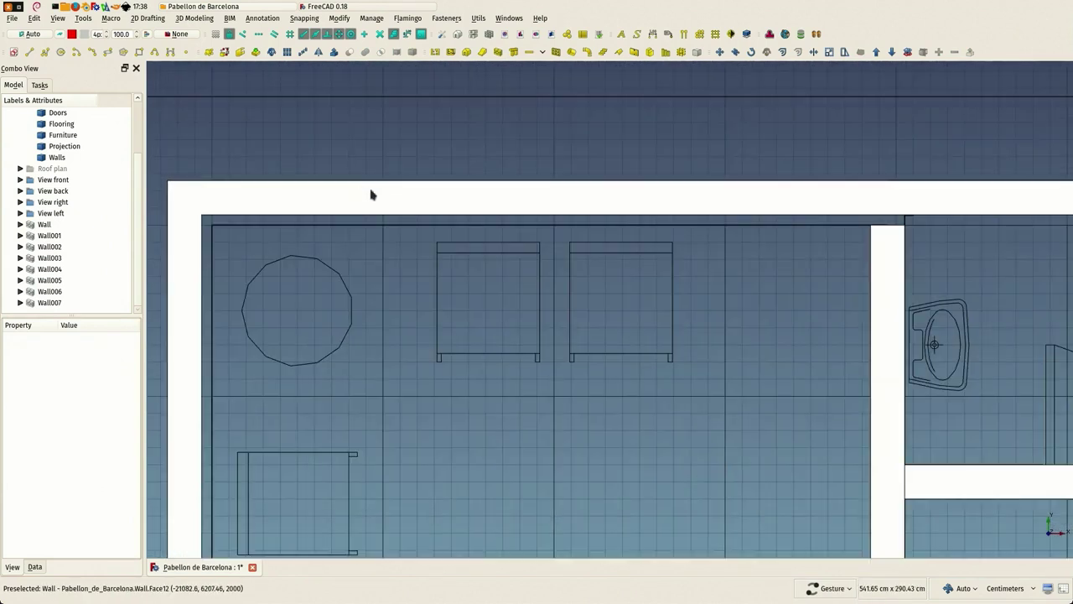
pyautogui.click(58, 18)
pyautogui.moveTo(112, 90)
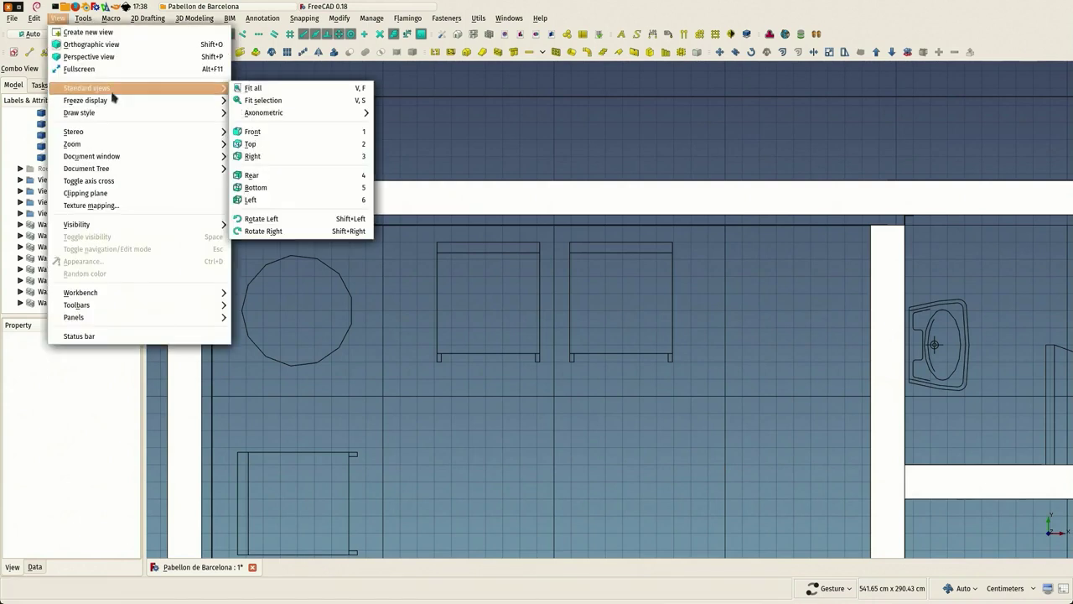
pyautogui.moveTo(100, 115)
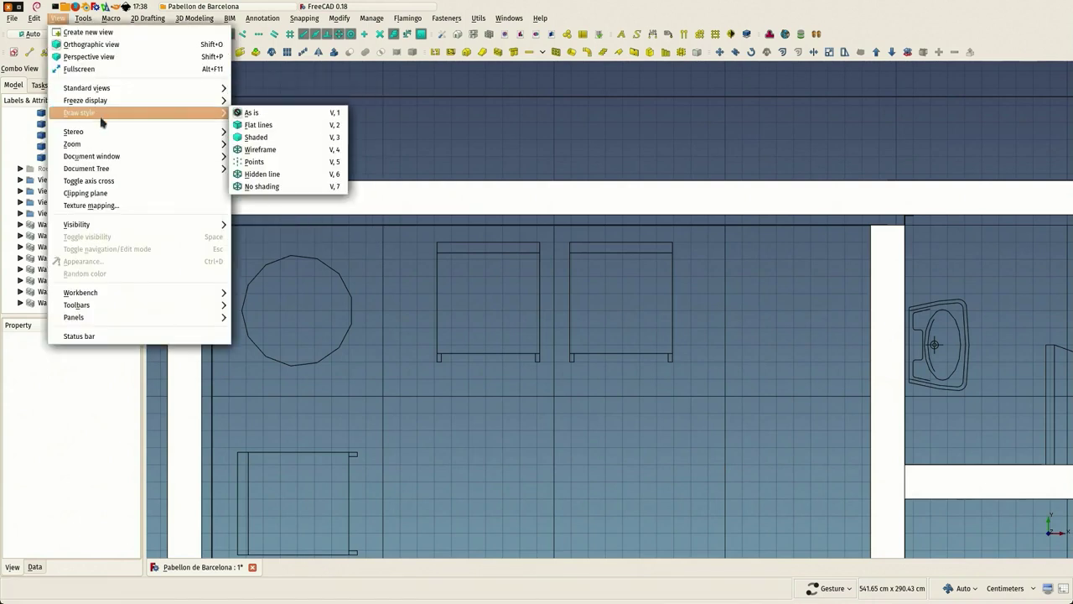
pyautogui.click(277, 151)
pyautogui.scroll(-3, 442, 173)
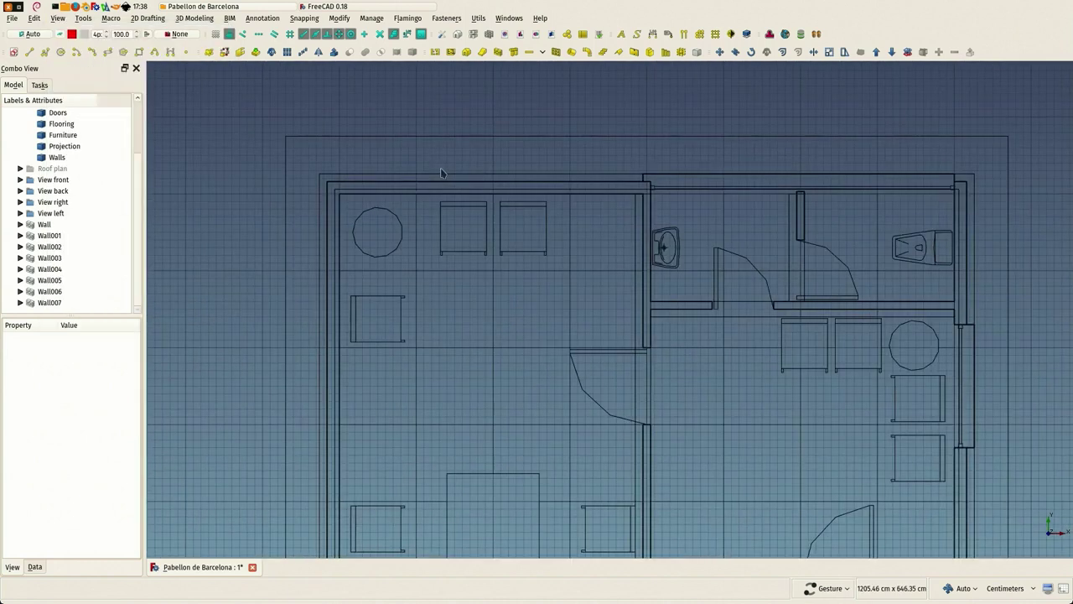
# - Set the Align property of the small building's outer perimeter wall to Left
pyautogui.click(332, 182)
pyautogui.scroll(2, 332, 184)
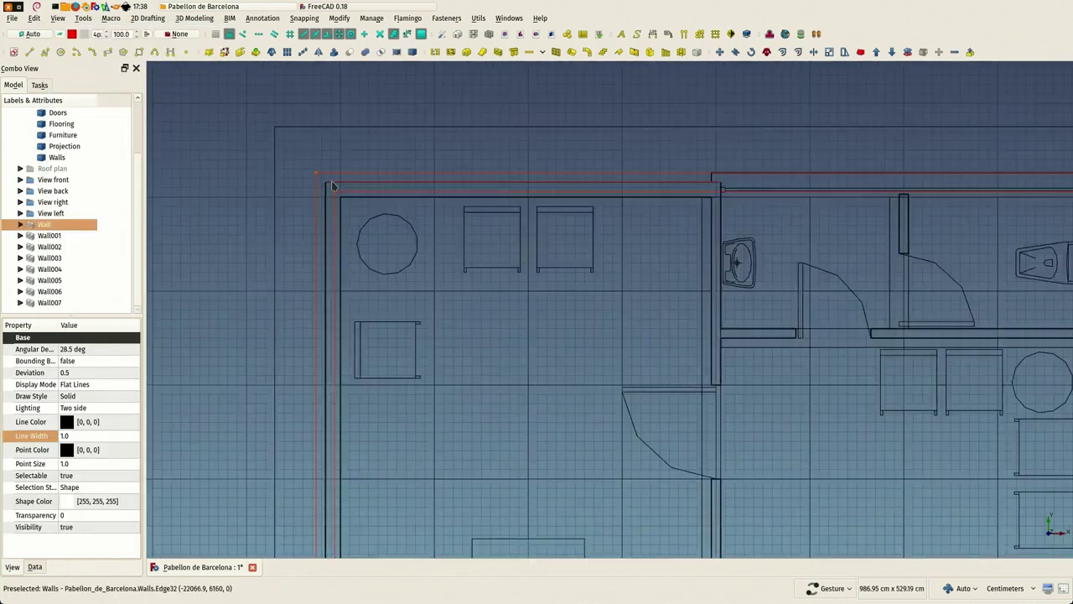
pyautogui.scroll(3, 332, 184)
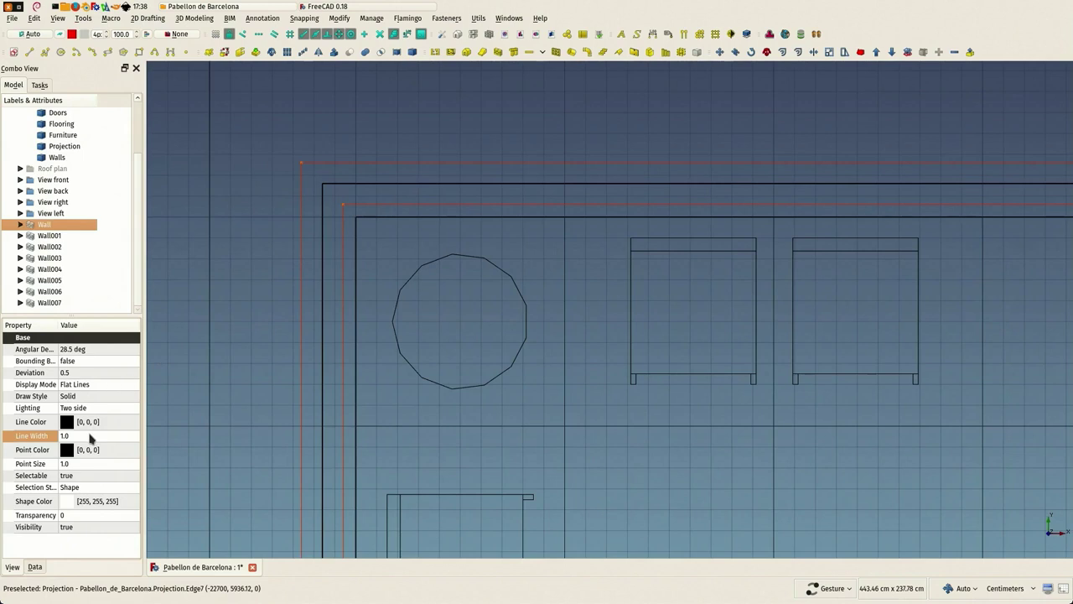
pyautogui.click(34, 568)
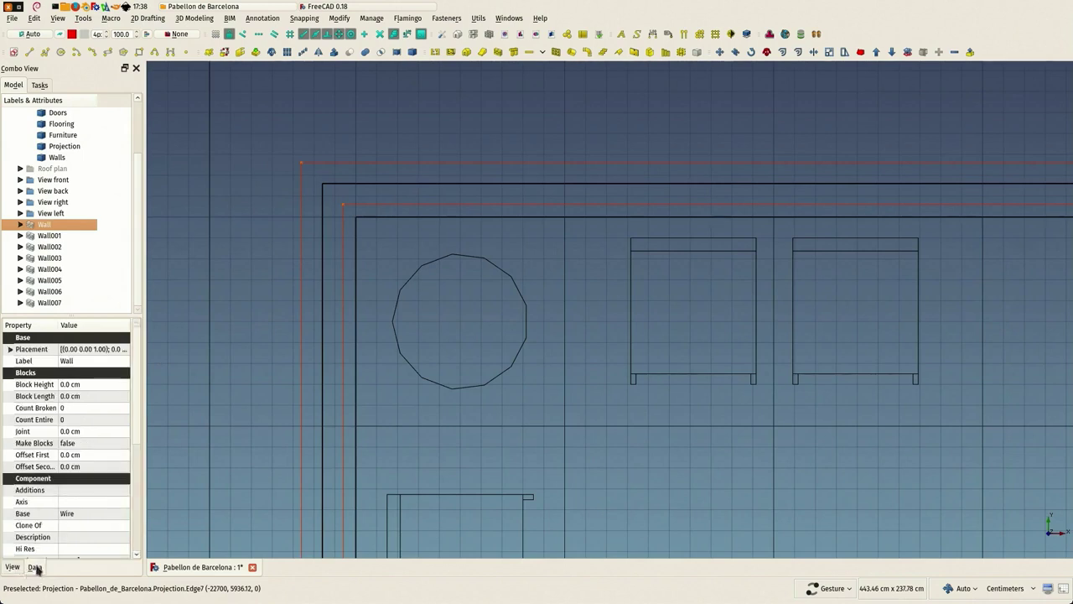
pyautogui.scroll(-5, 95, 513)
pyautogui.click(99, 502)
pyautogui.click(99, 501)
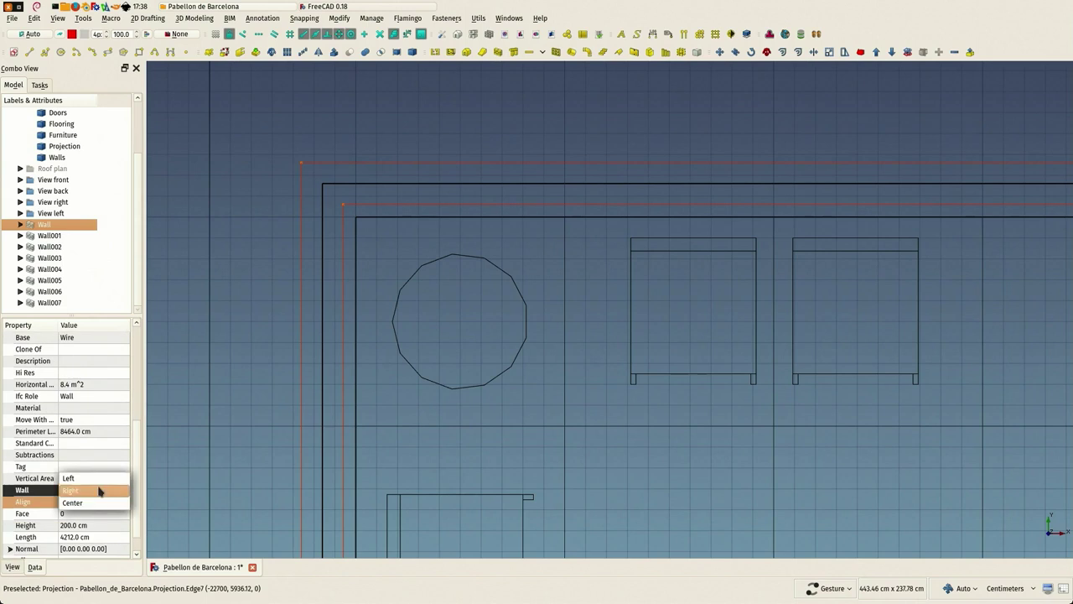
pyautogui.click(99, 490)
pyautogui.click(249, 362)
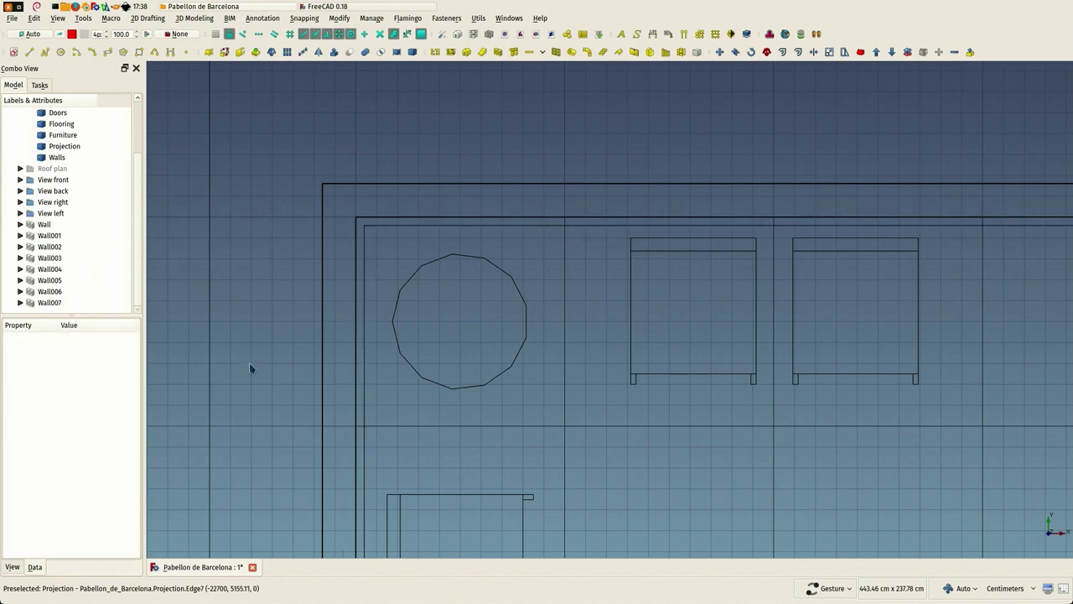
# - Set the outer perimeter wall's width to 15 cm and correct it to 16 cm
pyautogui.click(377, 229)
pyautogui.scroll(-5, 101, 498)
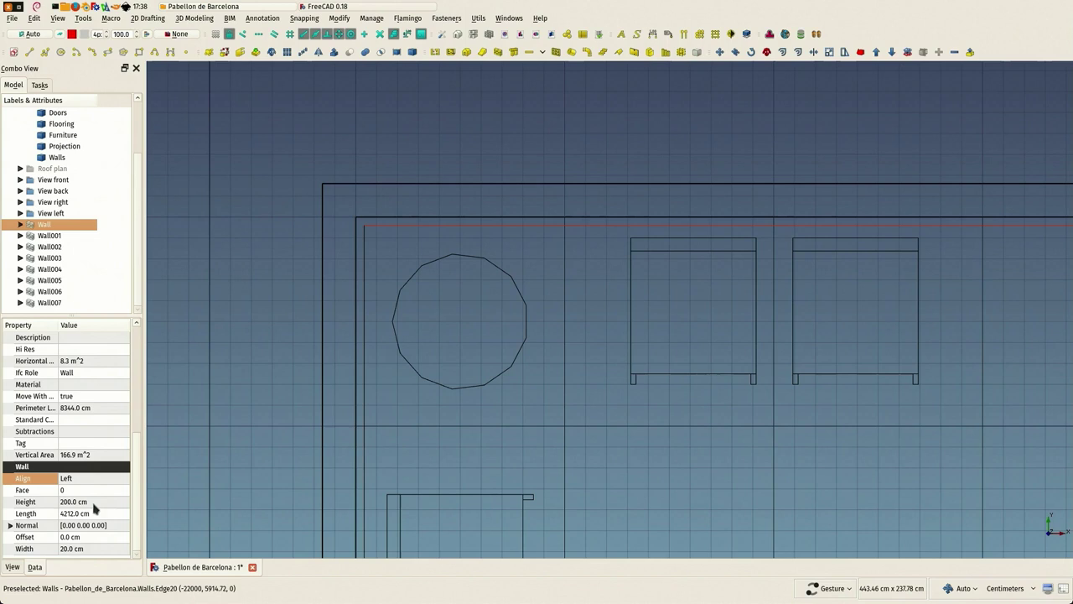
pyautogui.click(94, 549)
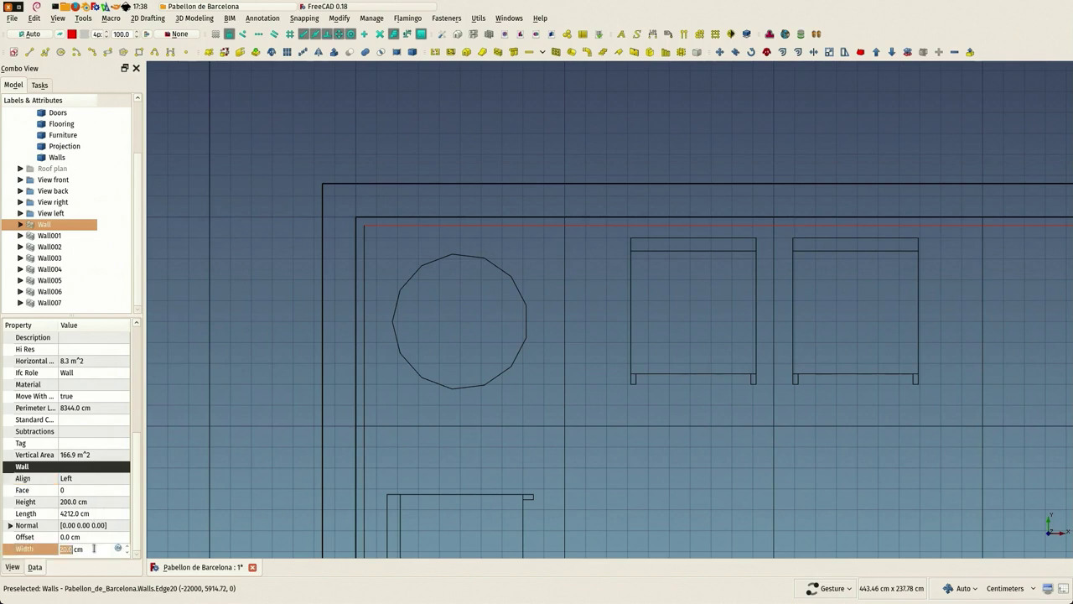
pyautogui.write('15')
pyautogui.press('Return')
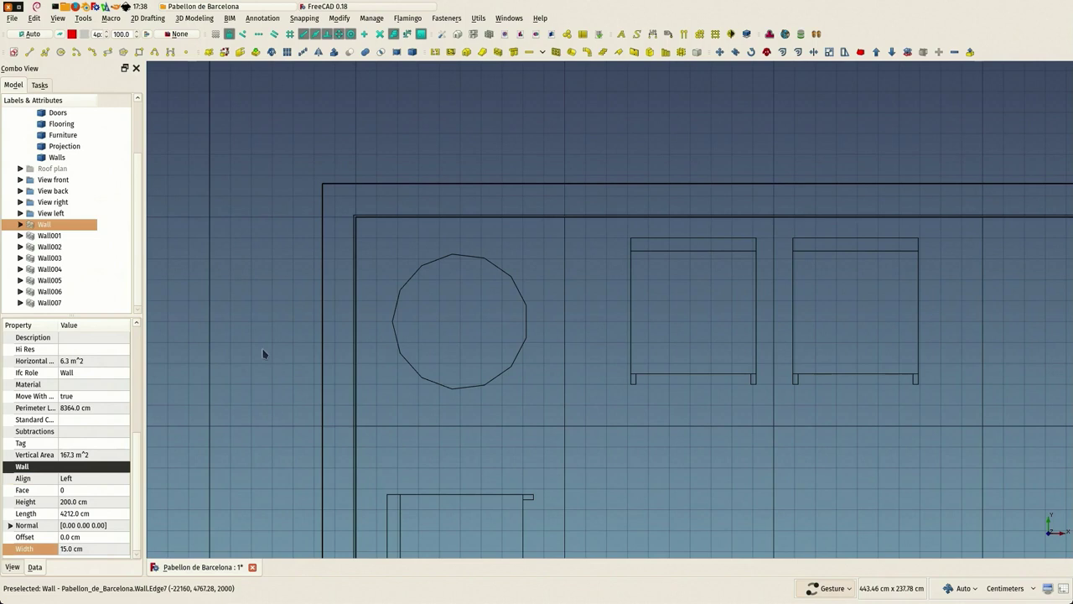
pyautogui.click(94, 550)
pyautogui.write('16')
pyautogui.press('Return')
pyautogui.scroll(-8, 283, 330)
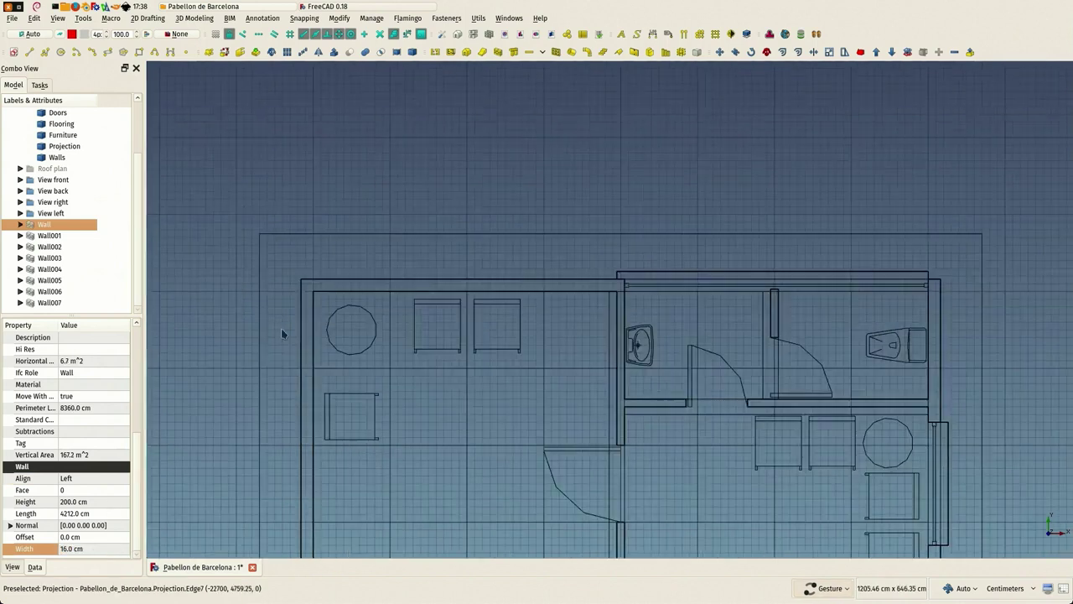
# - Check the small building's walls in the As is draw style, around the partition and lavatories
pyautogui.scroll(3, 494, 315)
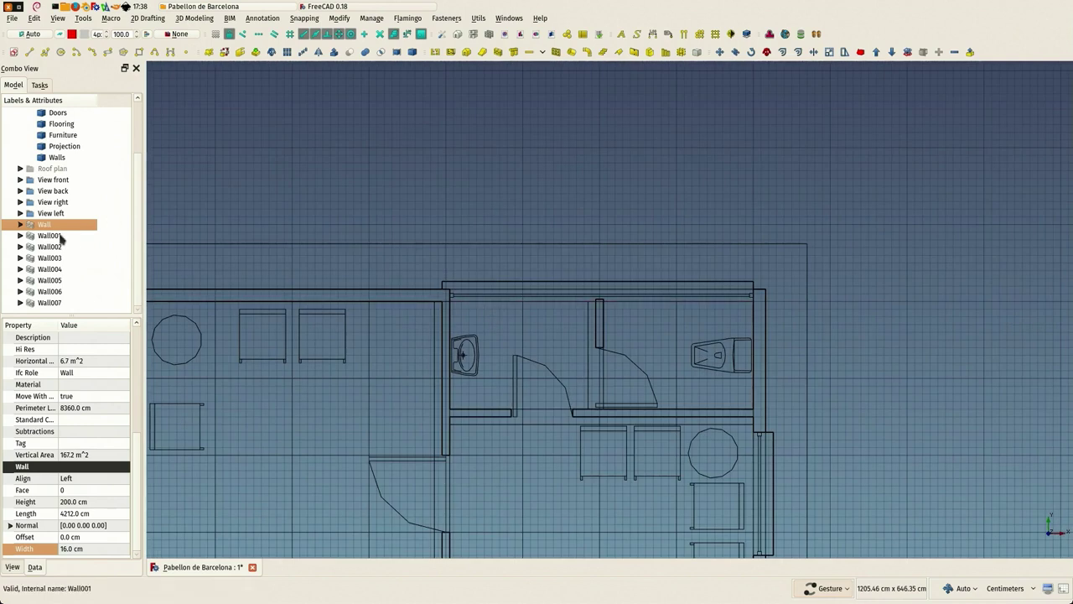
pyautogui.moveTo(401, 234); pyautogui.dragTo(543, 207, button='right')
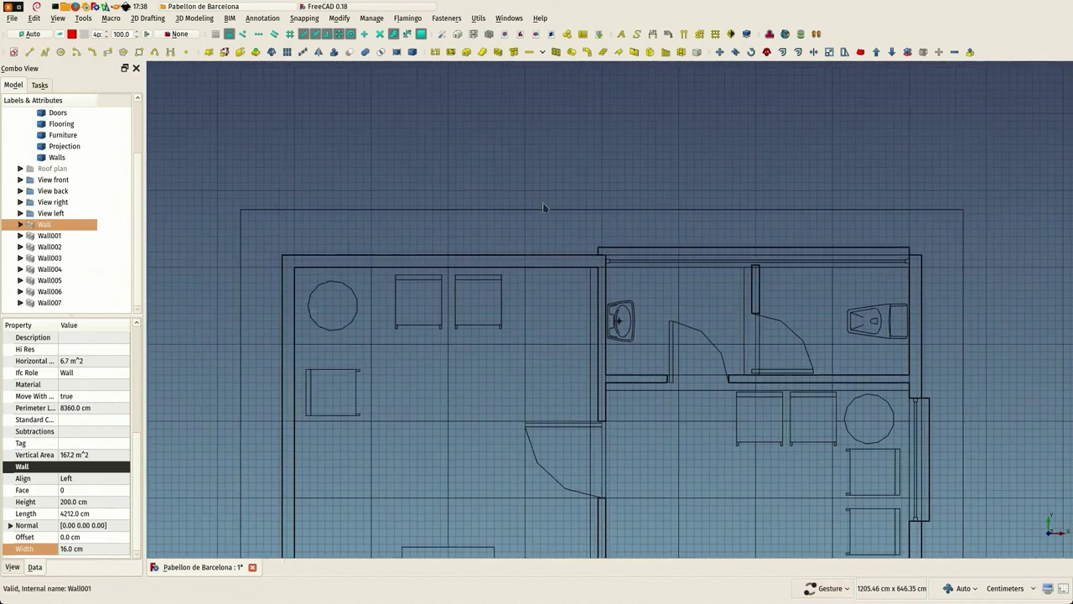
pyautogui.press('v')
pyautogui.press('1')
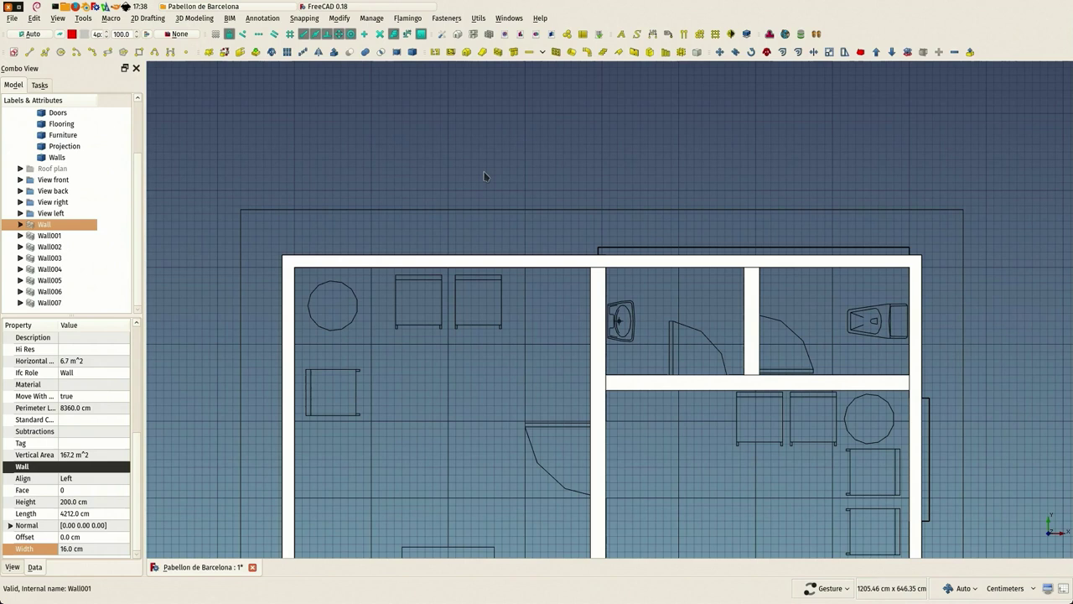
pyautogui.moveTo(419, 360); pyautogui.dragTo(294, 271, button='right')
pyautogui.scroll(2, 469, 293)
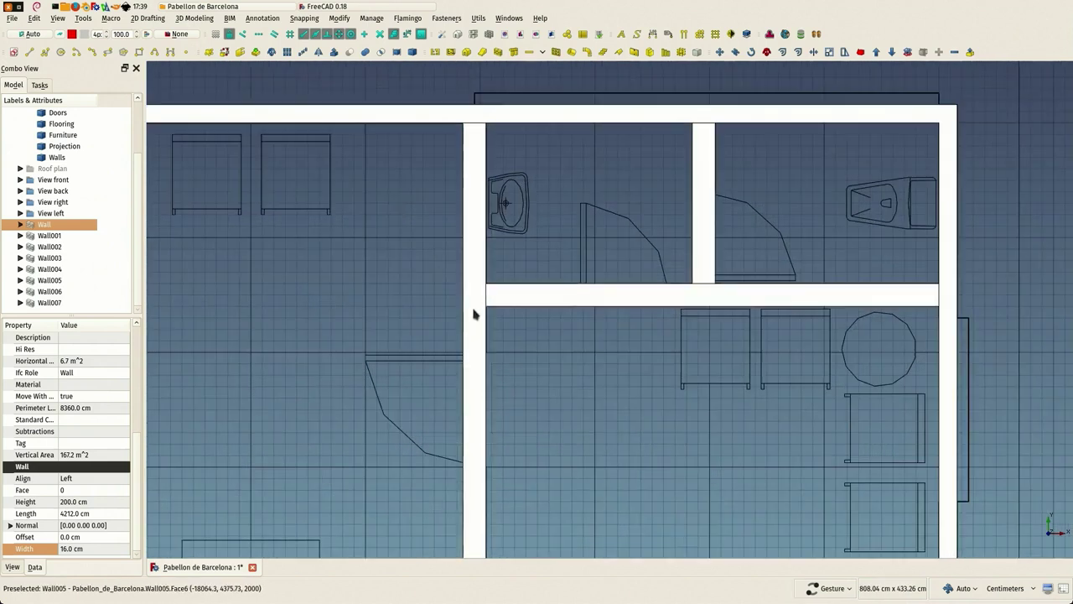
# - Set the width of the small building's interior partition wall to 10 cm and its Align property to Left
pyautogui.scroll(3, 474, 314)
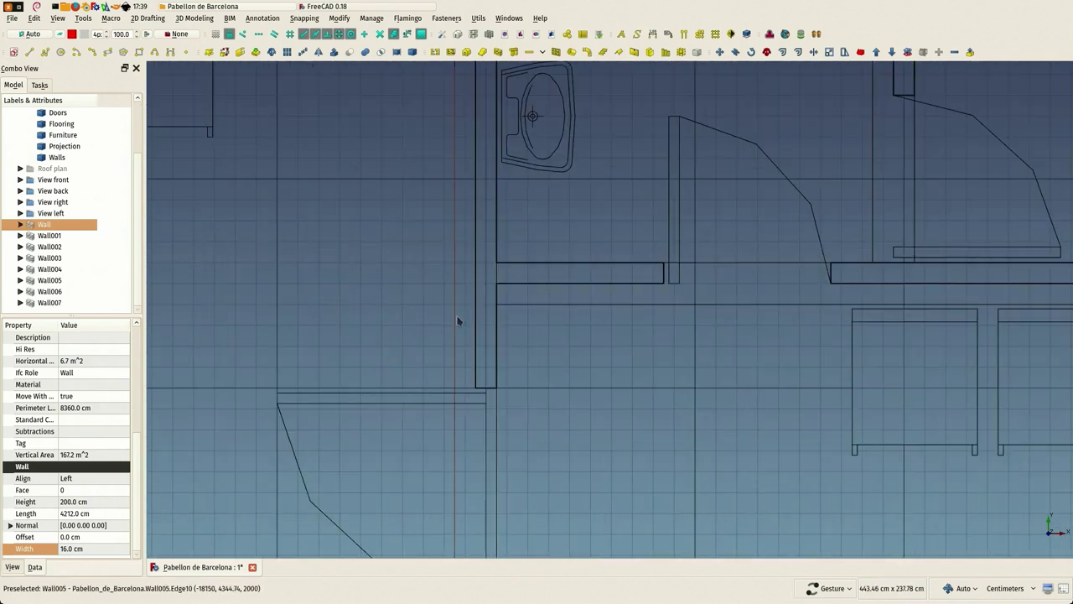
pyautogui.click(453, 324)
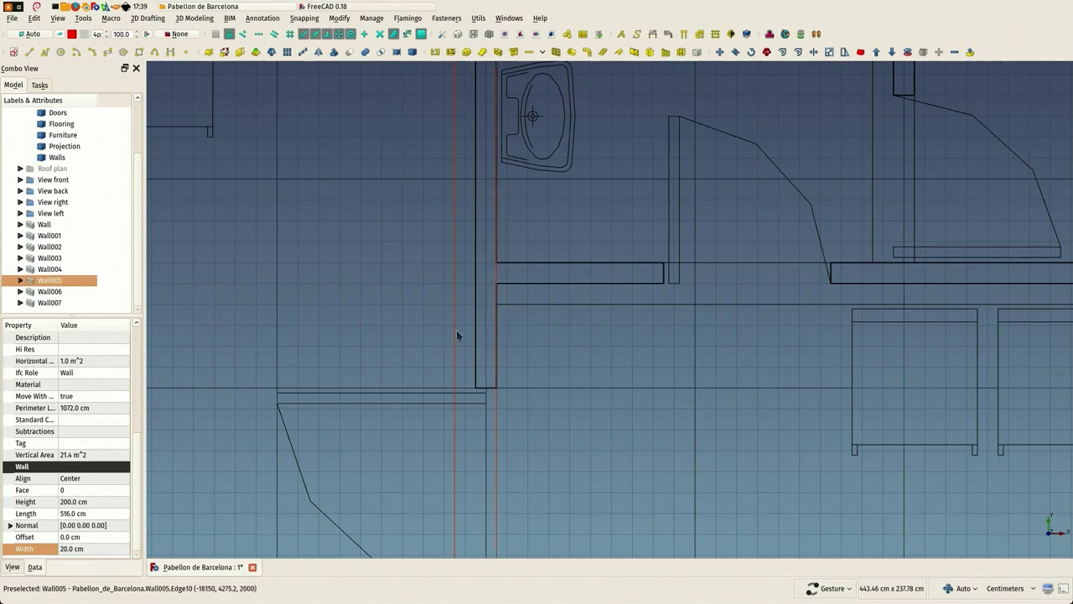
pyautogui.click(100, 549)
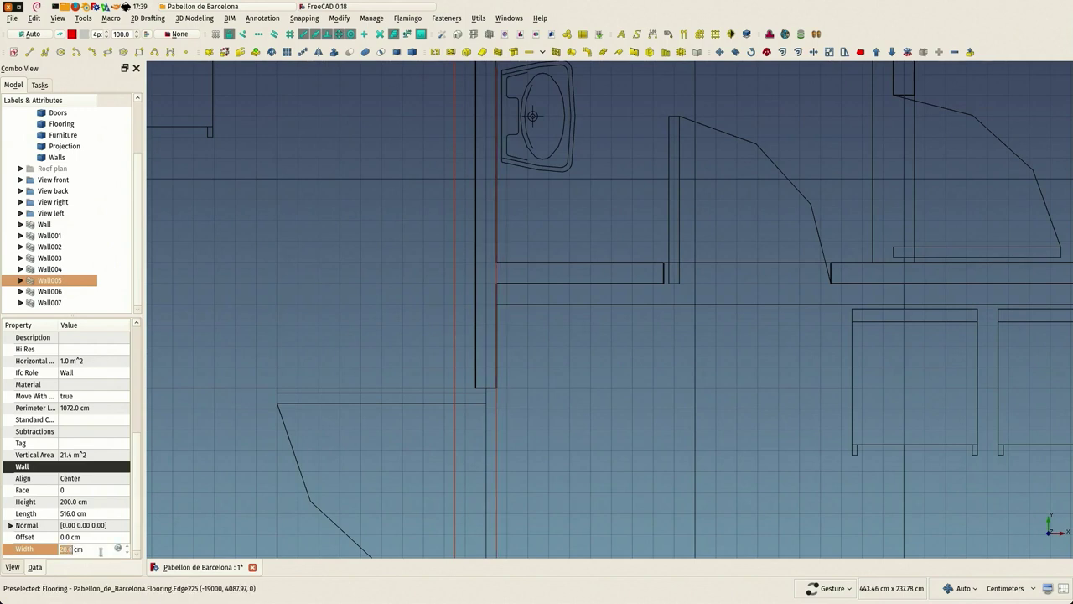
pyautogui.press('Return')
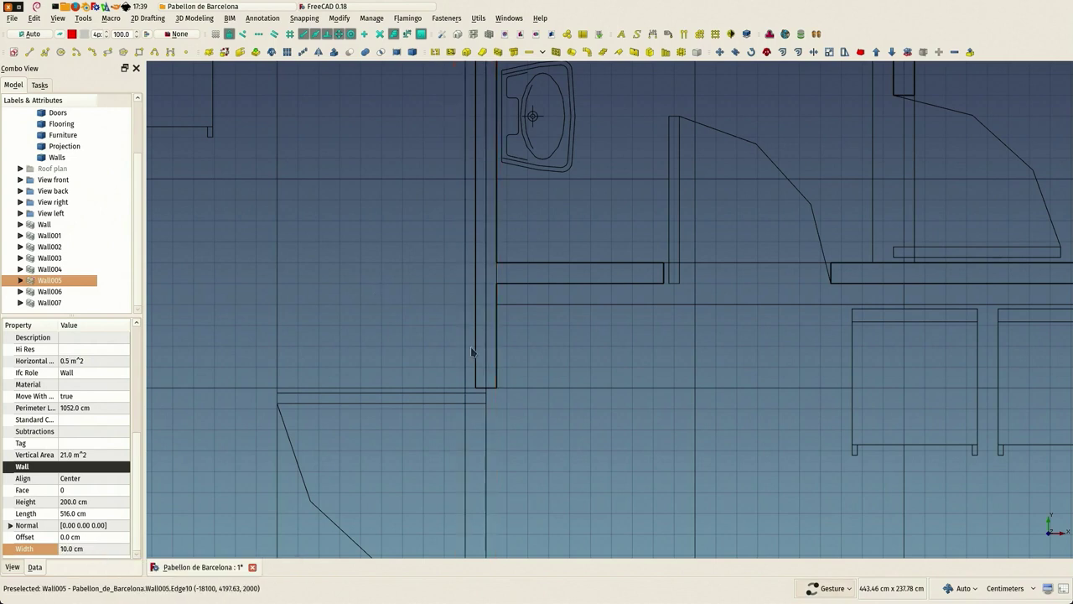
pyautogui.click(96, 484)
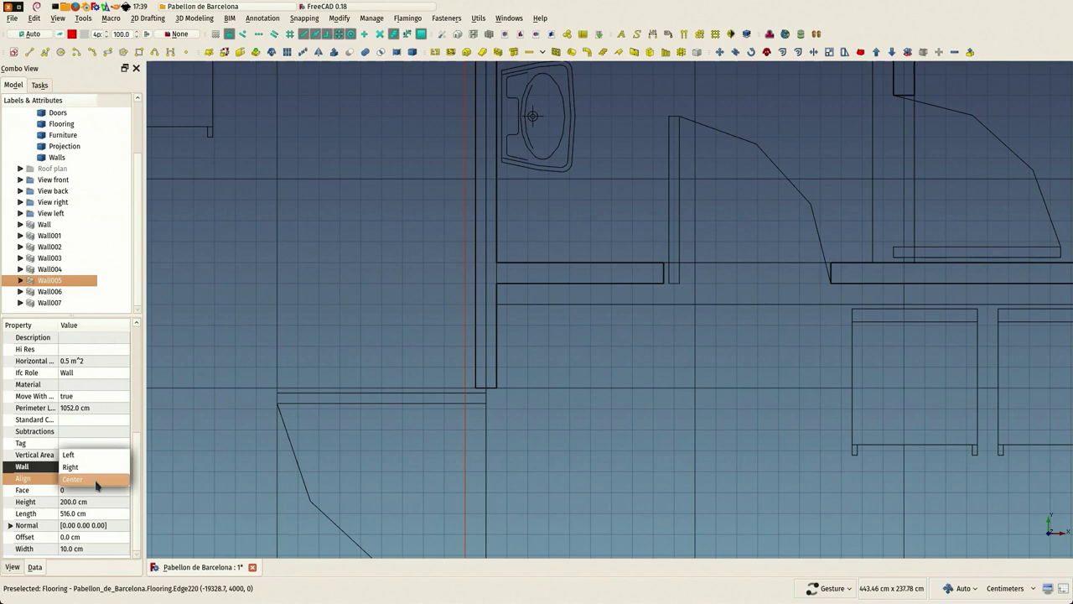
pyautogui.click(95, 466)
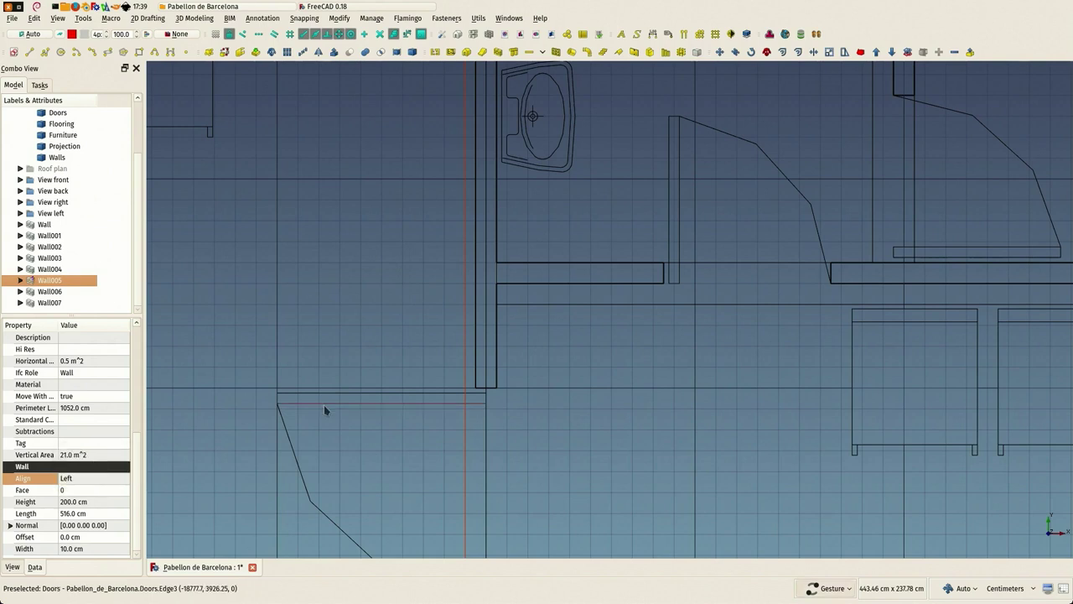
pyautogui.scroll(1, 488, 396)
pyautogui.scroll(-5, 488, 394)
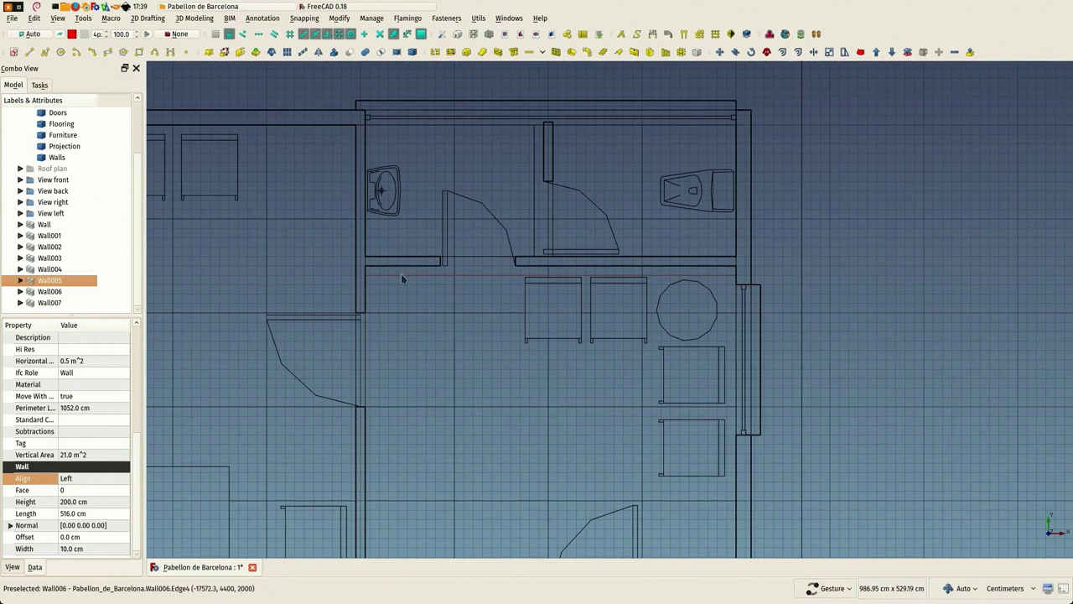
# - Switch to the As is draw style and set the width of both lavatory walls to 10 cm
pyautogui.press('v')
pyautogui.press('1')
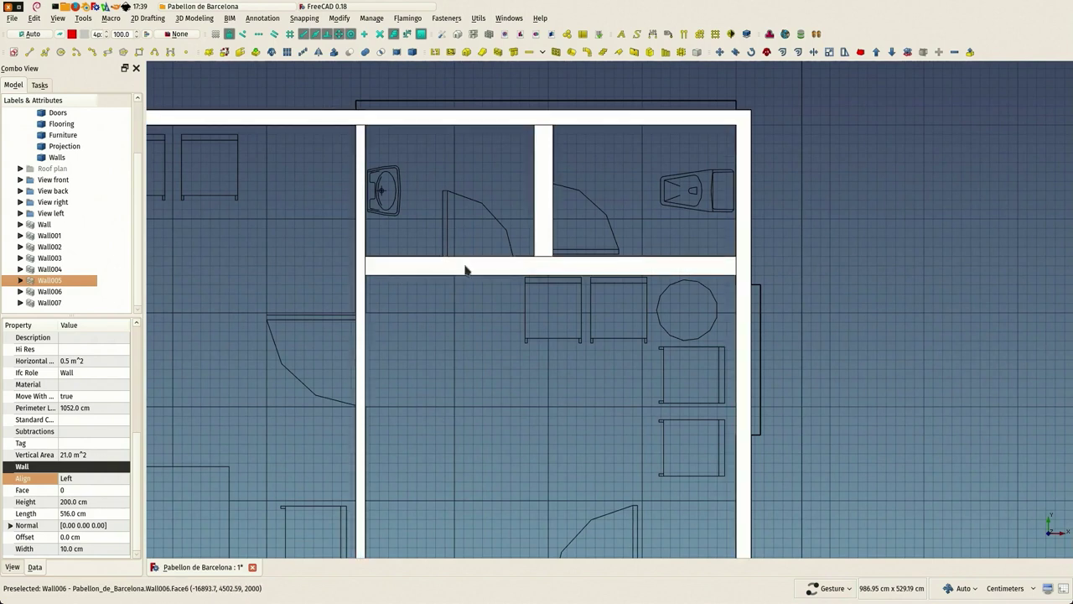
pyautogui.click(463, 268)
pyautogui.keyDown('ctrl'); pyautogui.click(541, 192); pyautogui.keyUp('ctrl')
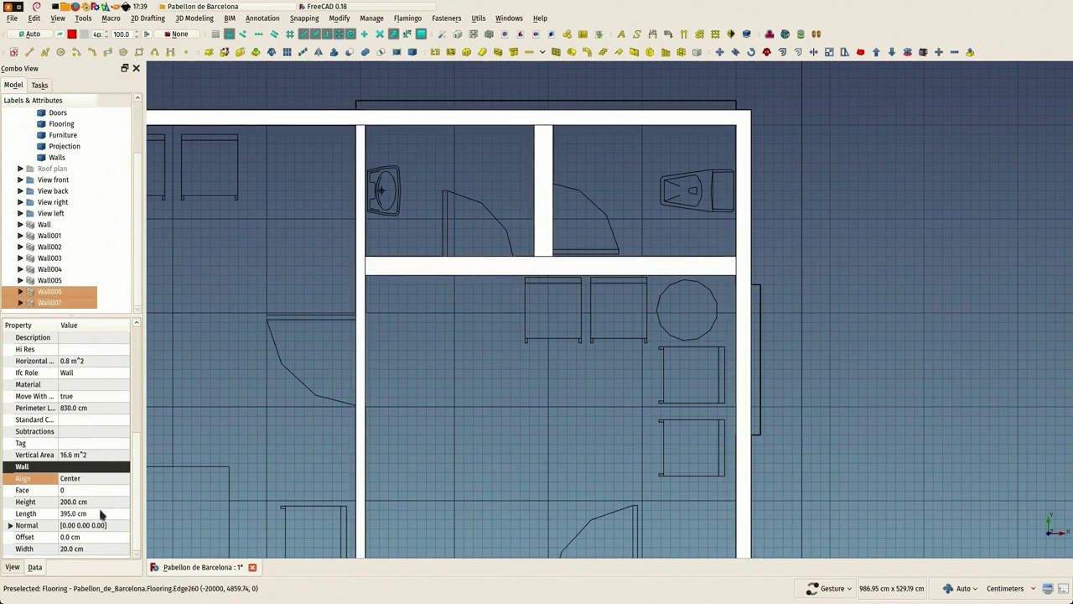
pyautogui.click(95, 549)
pyautogui.write('10')
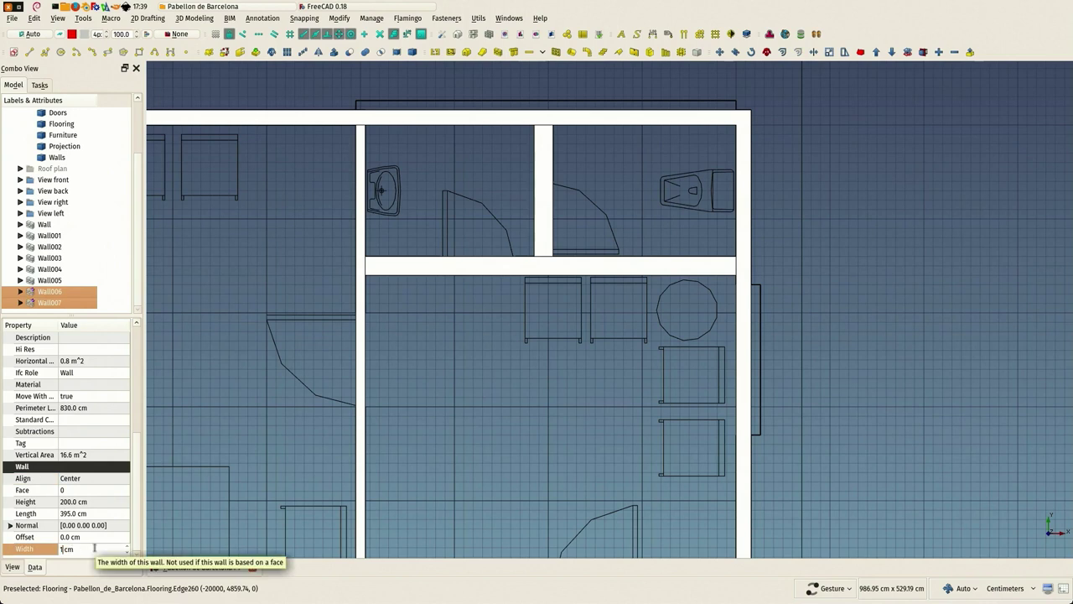
pyautogui.press('Return')
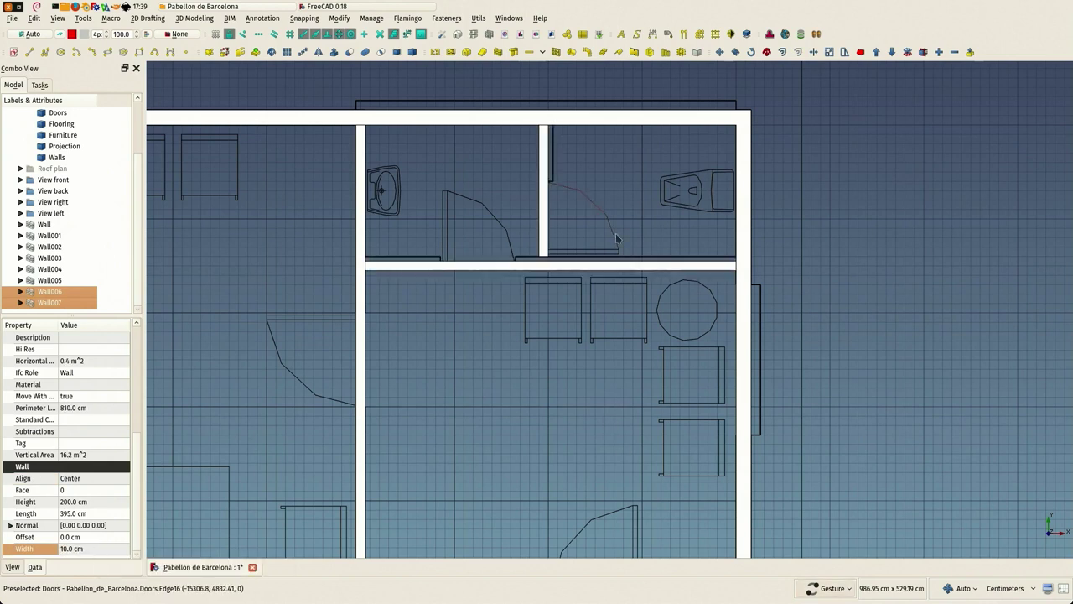
# - Set the Align property of the horizontal lavatory wall to Left and correct it to Right
pyautogui.scroll(1, 587, 252)
pyautogui.keyDown('ctrl'); pyautogui.click(508, 270); pyautogui.keyUp('ctrl')
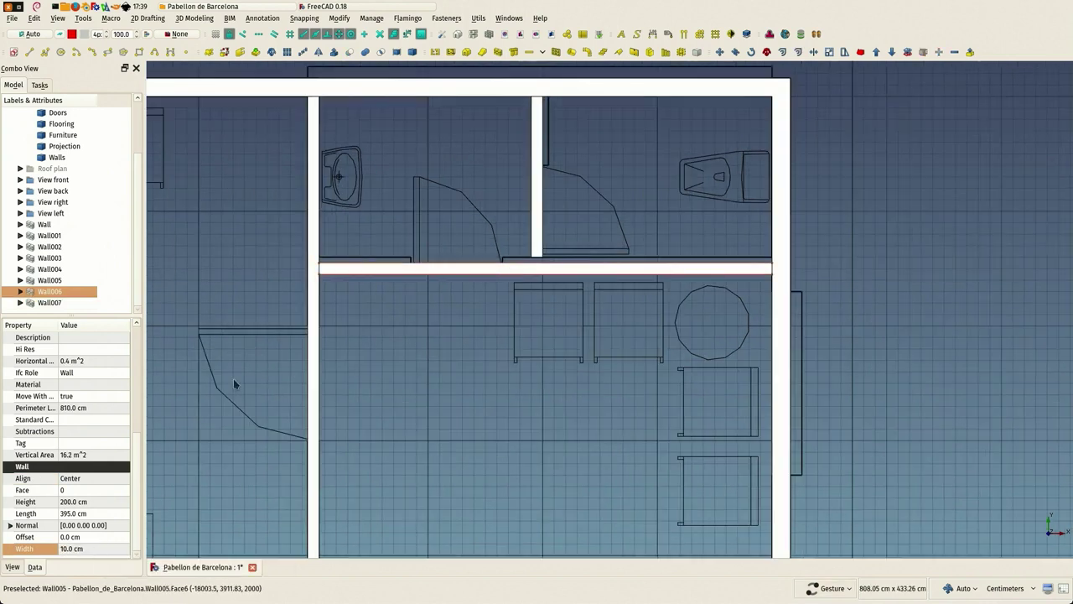
pyautogui.click(104, 480)
pyautogui.click(97, 457)
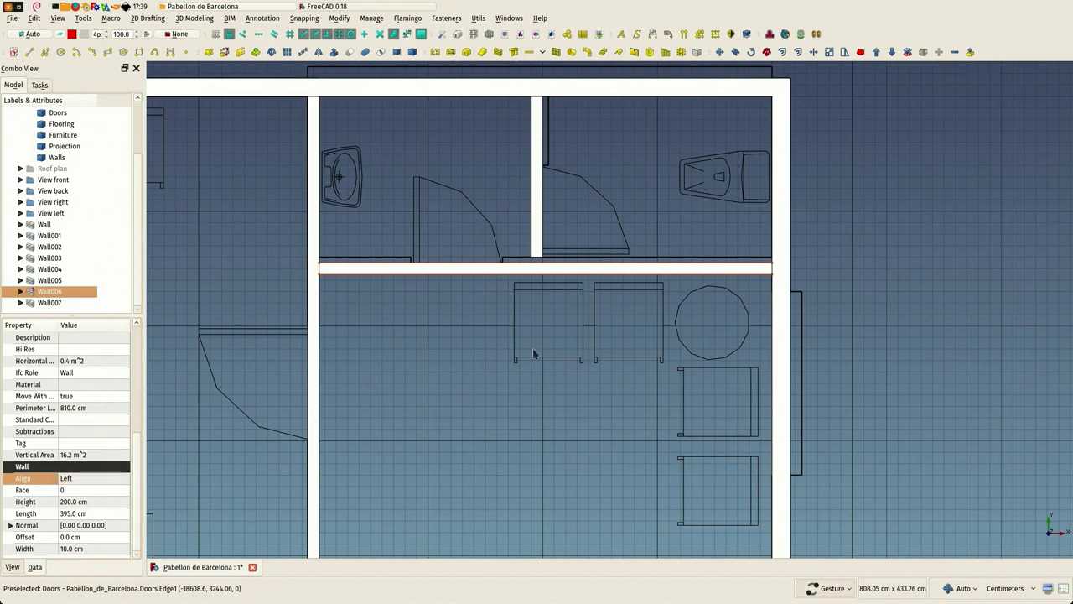
pyautogui.click(90, 484)
pyautogui.click(93, 493)
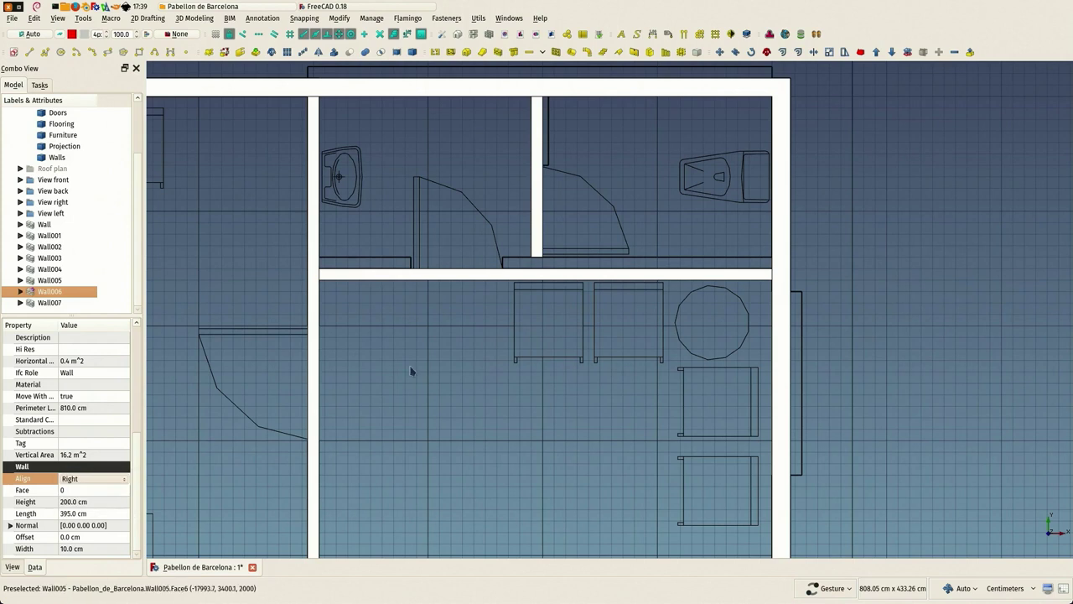
# - Set the Align property of the short wall dividing the two lavatories to Right
pyautogui.scroll(3, 537, 189)
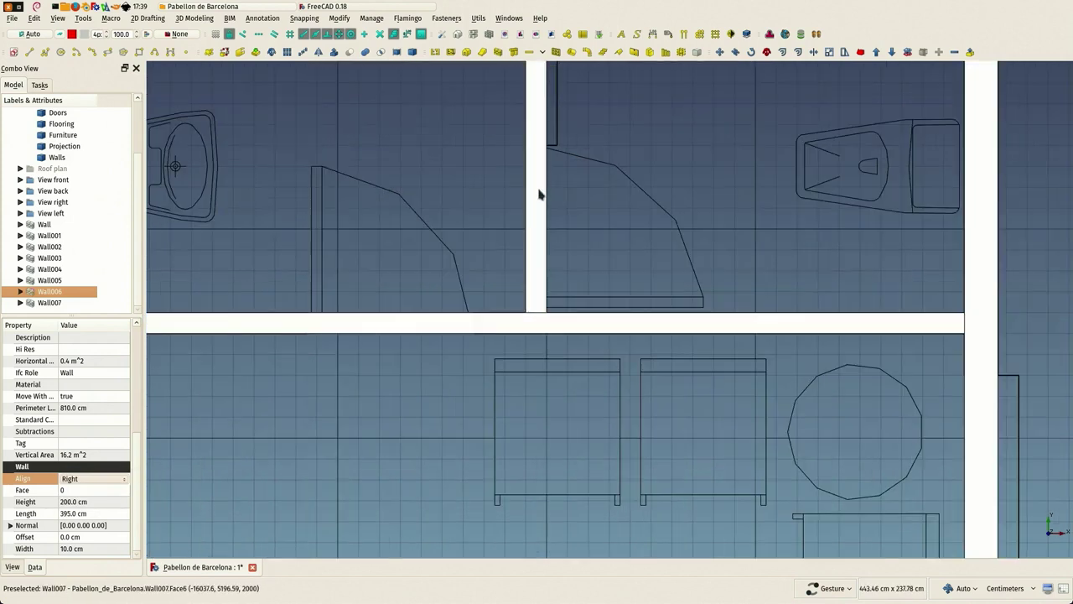
pyautogui.click(537, 191)
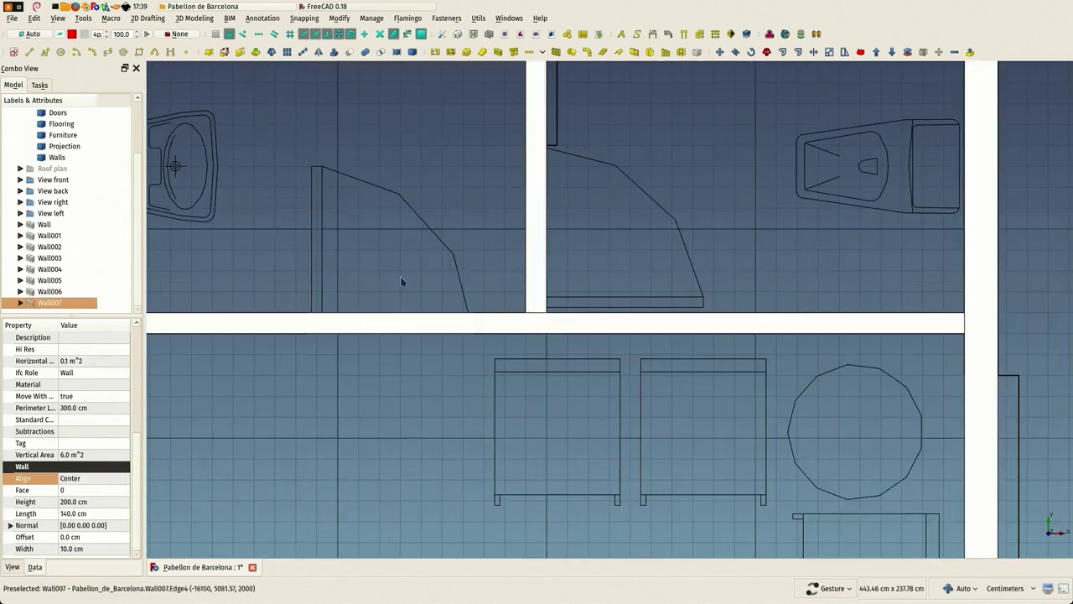
pyautogui.click(94, 478)
pyautogui.click(84, 466)
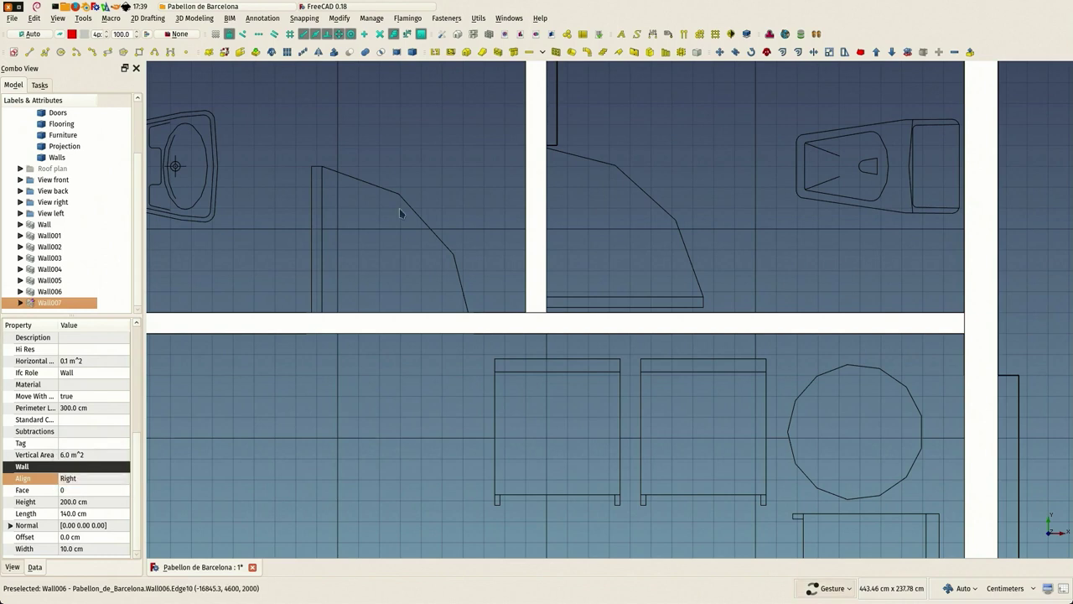
# - Compare the lavatory walls with the plan lines in the Wireframe and As is draw styles
pyautogui.scroll(-3, 400, 210)
pyautogui.scroll(3, 488, 231)
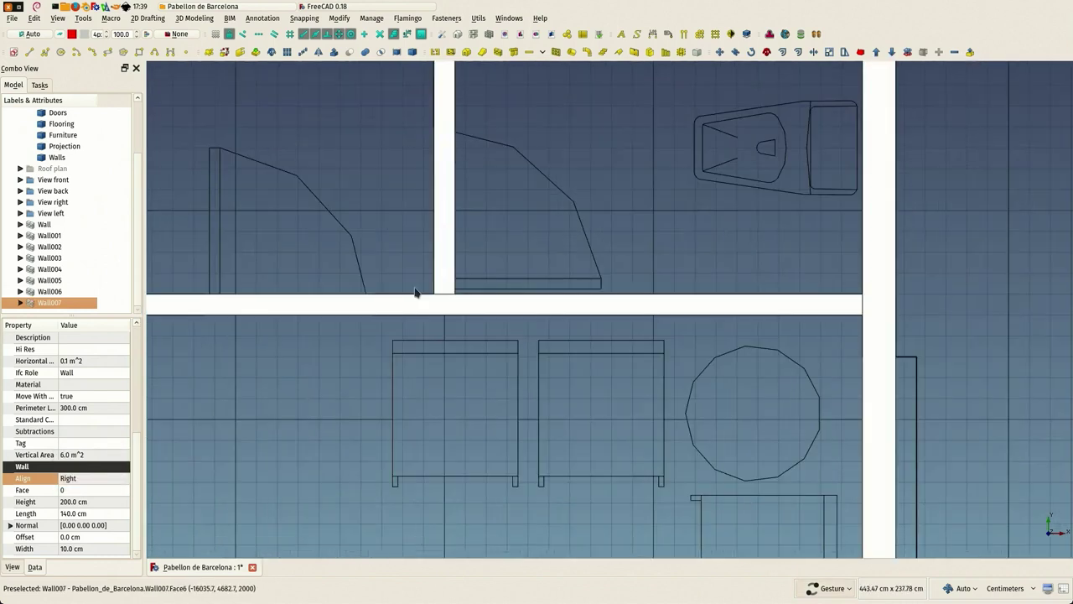
pyautogui.scroll(3, 415, 283)
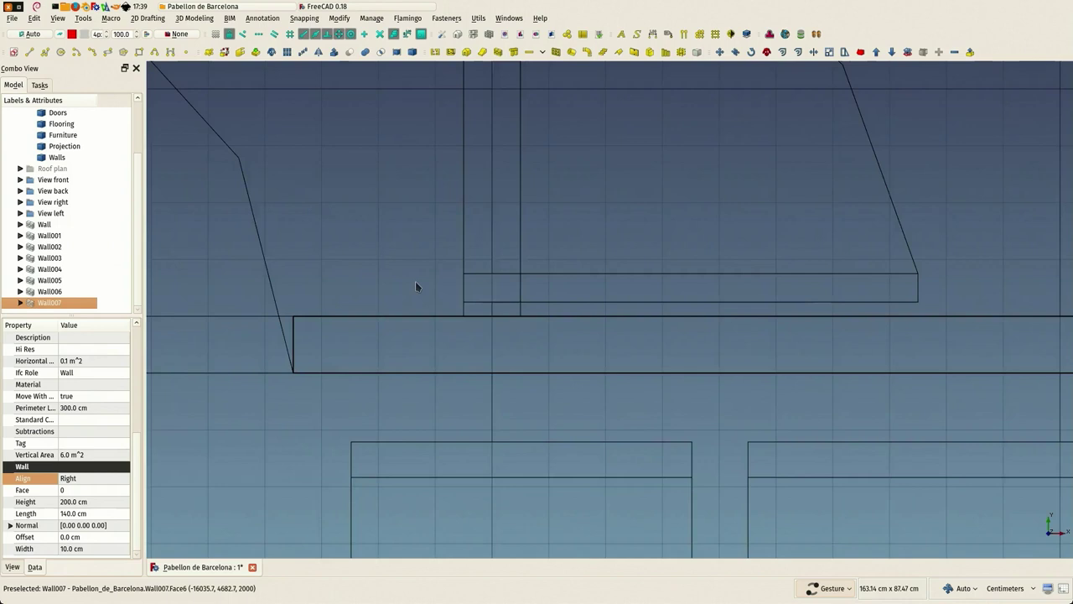
pyautogui.scroll(-5, 415, 281)
pyautogui.scroll(-4, 410, 192)
pyautogui.scroll(4, 484, 302)
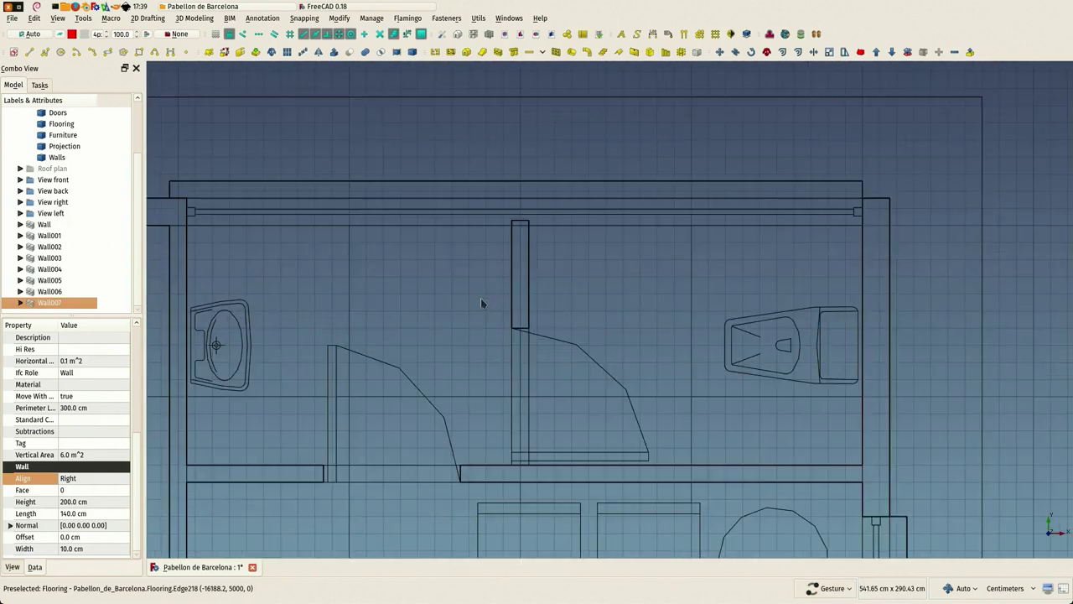
pyautogui.scroll(-6, 480, 302)
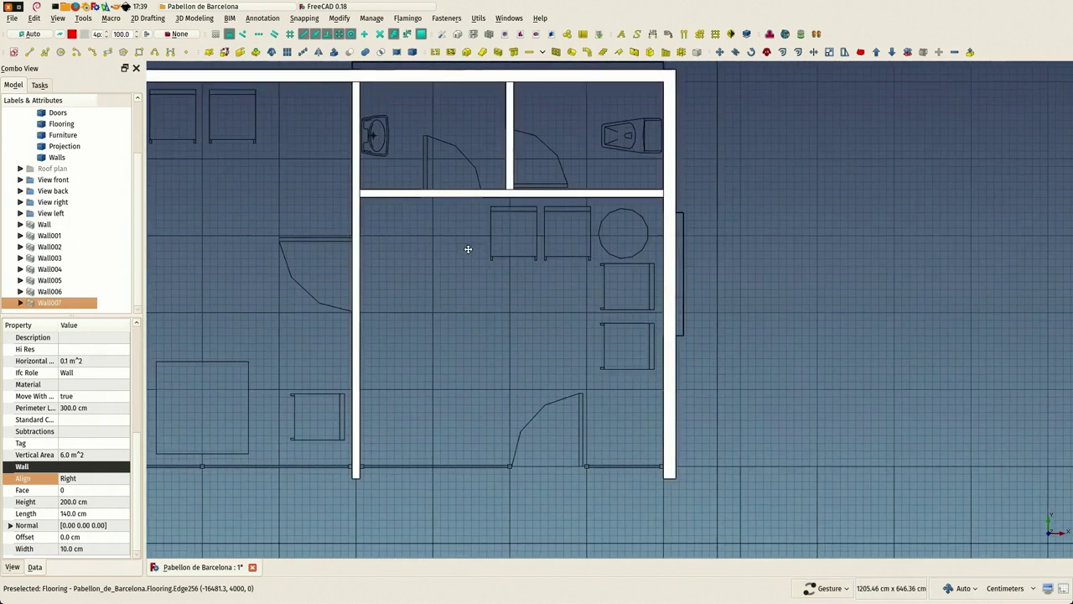
# - Set the width of the long wall behind the bench and the main pavilion's rear wall to 16 cm
pyautogui.moveTo(418, 418); pyautogui.dragTo(515, 242, button='right')
pyautogui.scroll(-3, 508, 258)
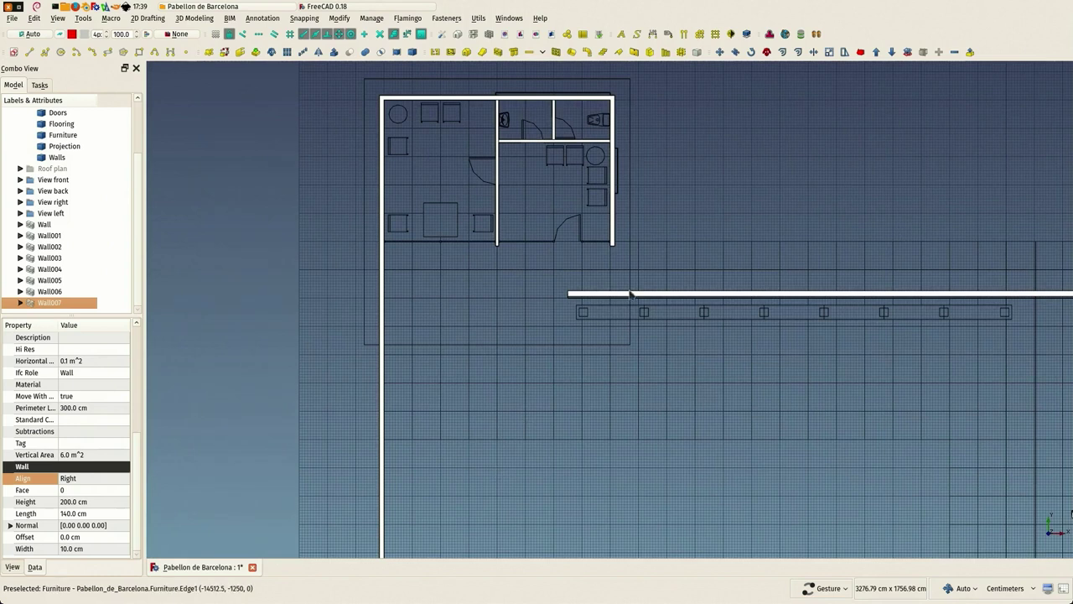
pyautogui.moveTo(908, 281); pyautogui.dragTo(537, 250, button='right')
pyautogui.scroll(5, 680, 260)
pyautogui.click(678, 271)
pyautogui.scroll(-5, 596, 194)
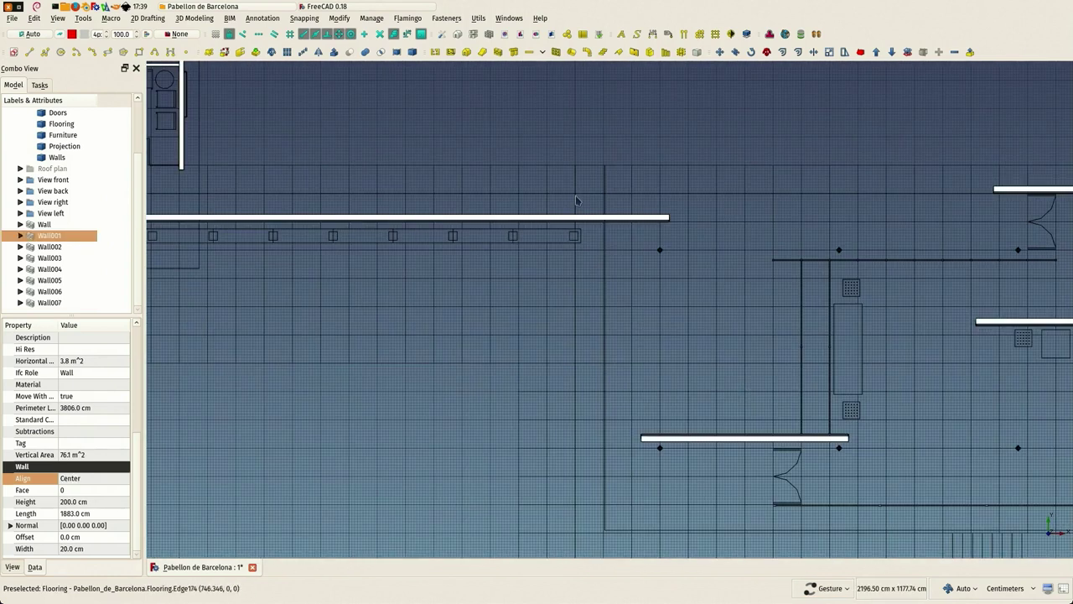
pyautogui.scroll(2, 728, 421)
pyautogui.moveTo(705, 423); pyautogui.dragTo(251, 464, button='right')
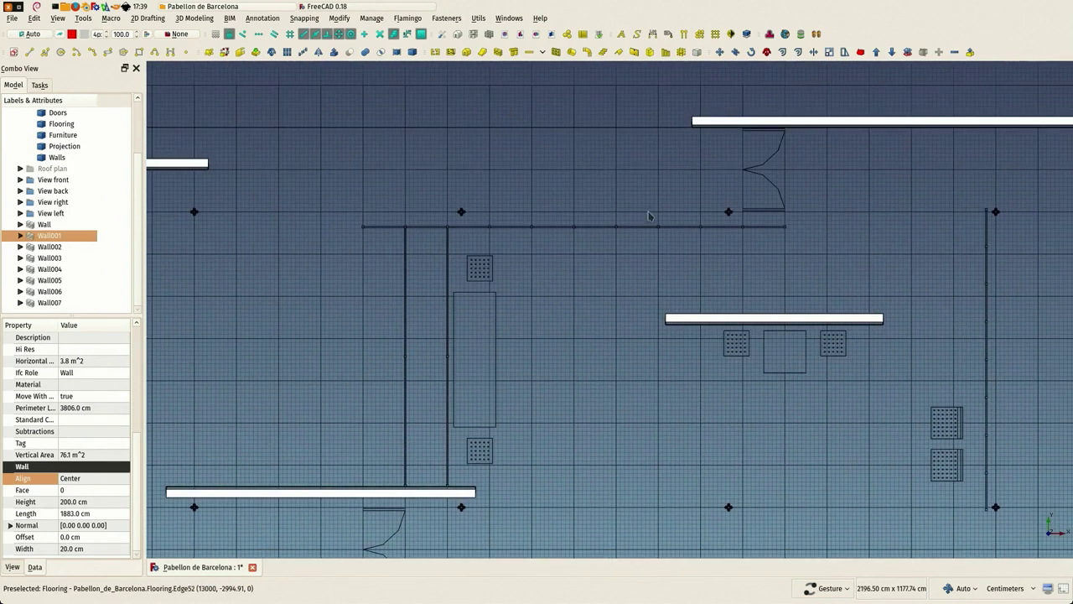
pyautogui.moveTo(719, 180); pyautogui.dragTo(849, 327, button='right')
pyautogui.keyDown('ctrl'); pyautogui.click(872, 299); pyautogui.keyUp('ctrl')
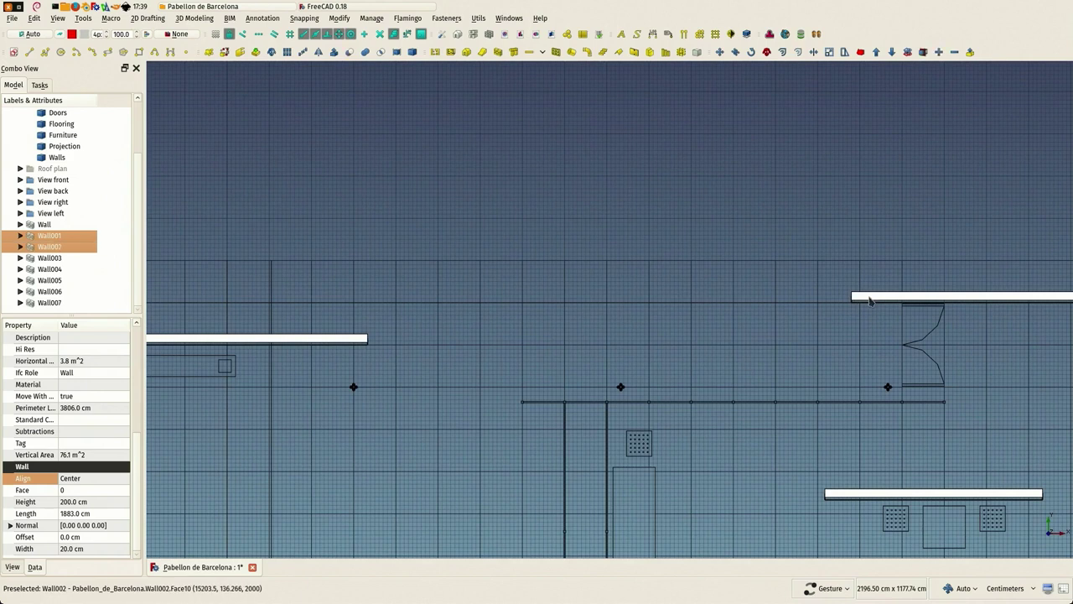
pyautogui.click(99, 549)
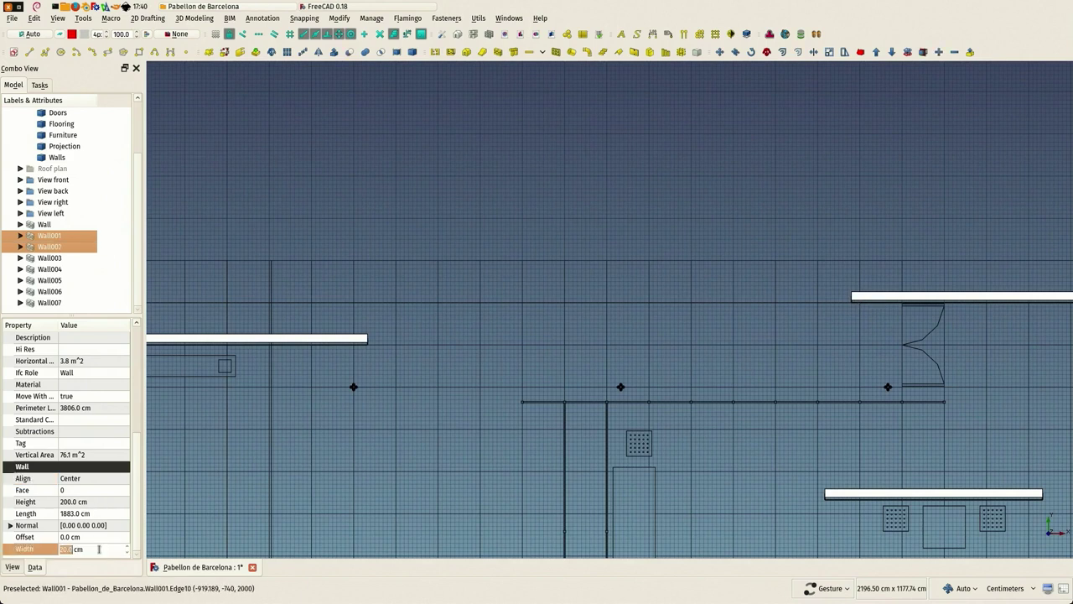
pyautogui.write('16')
pyautogui.press('Return')
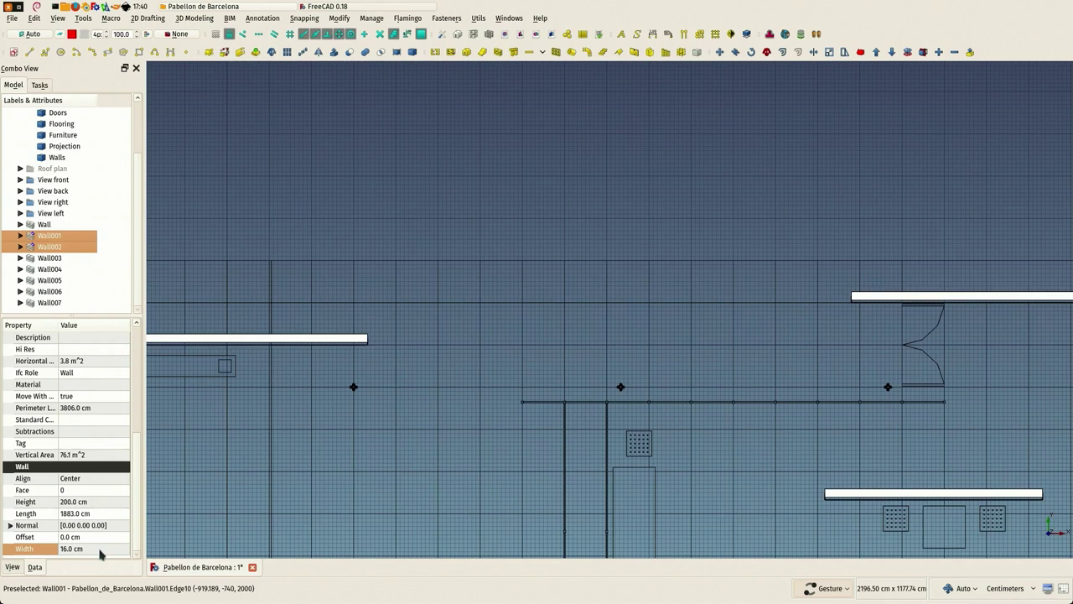
# - Set the Align property of both long walls to Left and check their ends against the plan
pyautogui.click(93, 480)
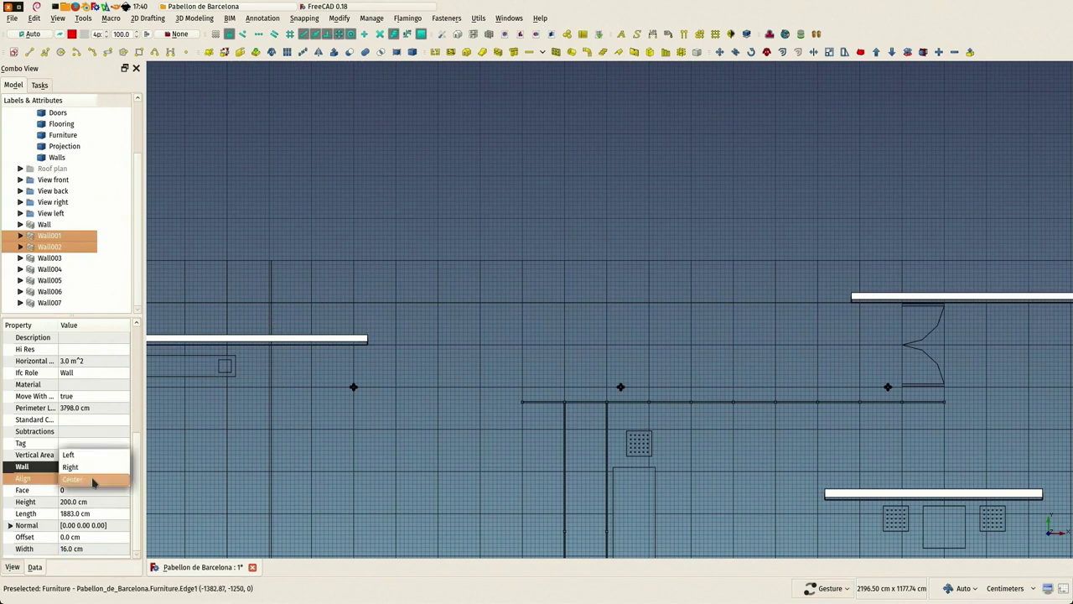
pyautogui.click(71, 455)
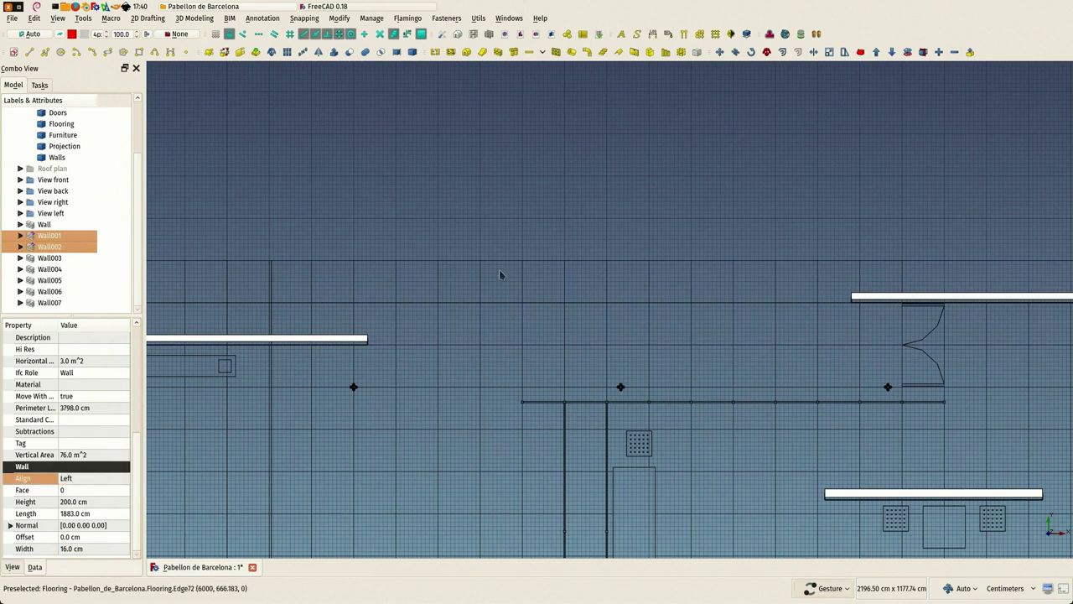
pyautogui.scroll(-4, 503, 235)
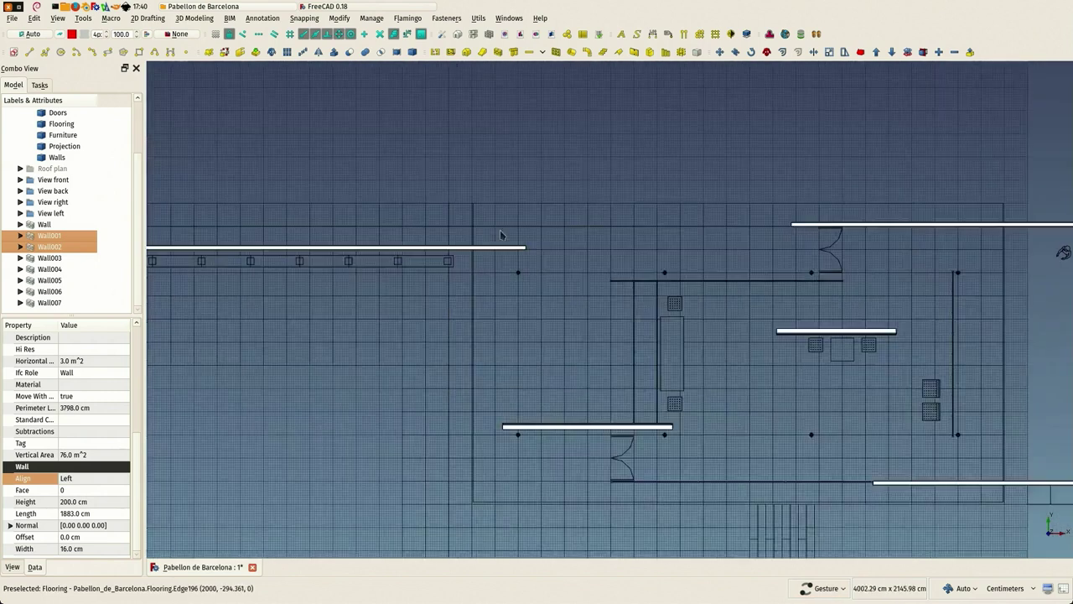
pyautogui.scroll(1, 549, 237)
pyautogui.scroll(4, 522, 240)
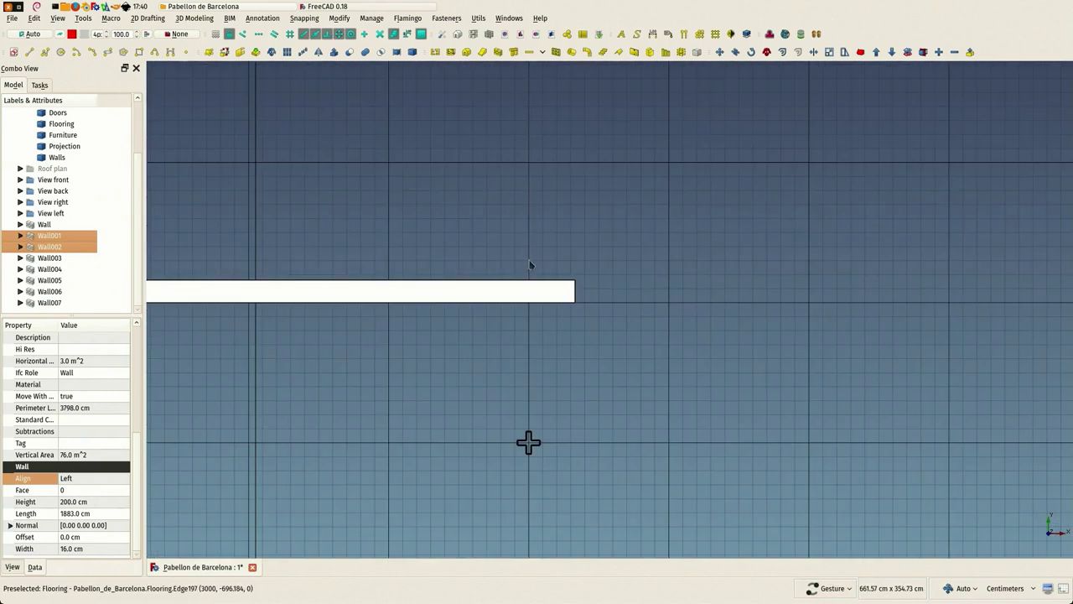
pyautogui.scroll(-6, 530, 265)
pyautogui.moveTo(781, 266); pyautogui.dragTo(257, 344, button='right')
pyautogui.scroll(9, 587, 302)
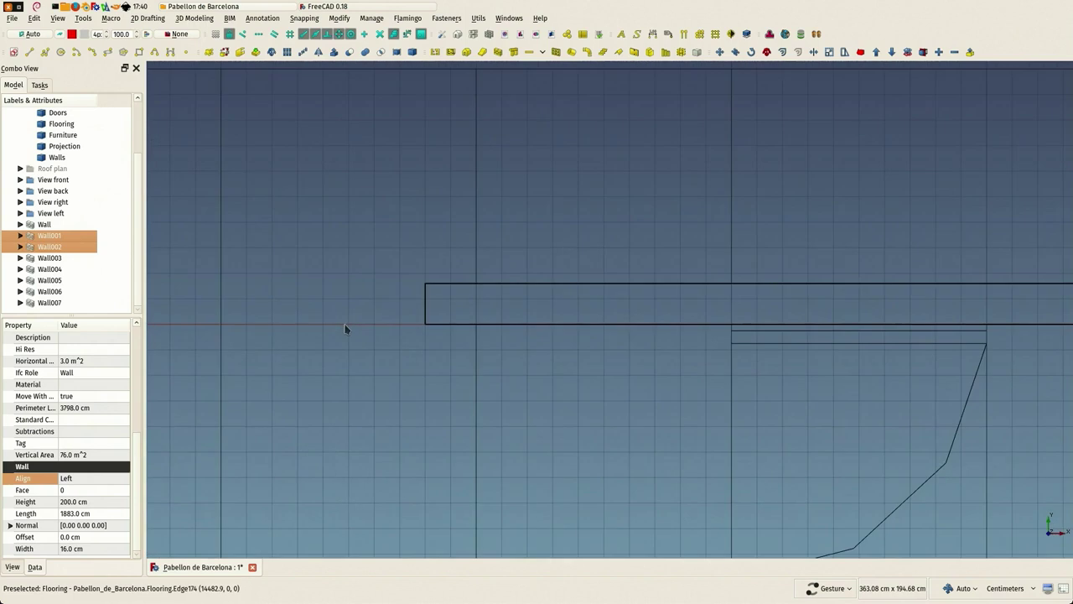
# - Set the width of the free-standing interior wall behind the two stools and square table to 16 cm
pyautogui.scroll(-5, 403, 223)
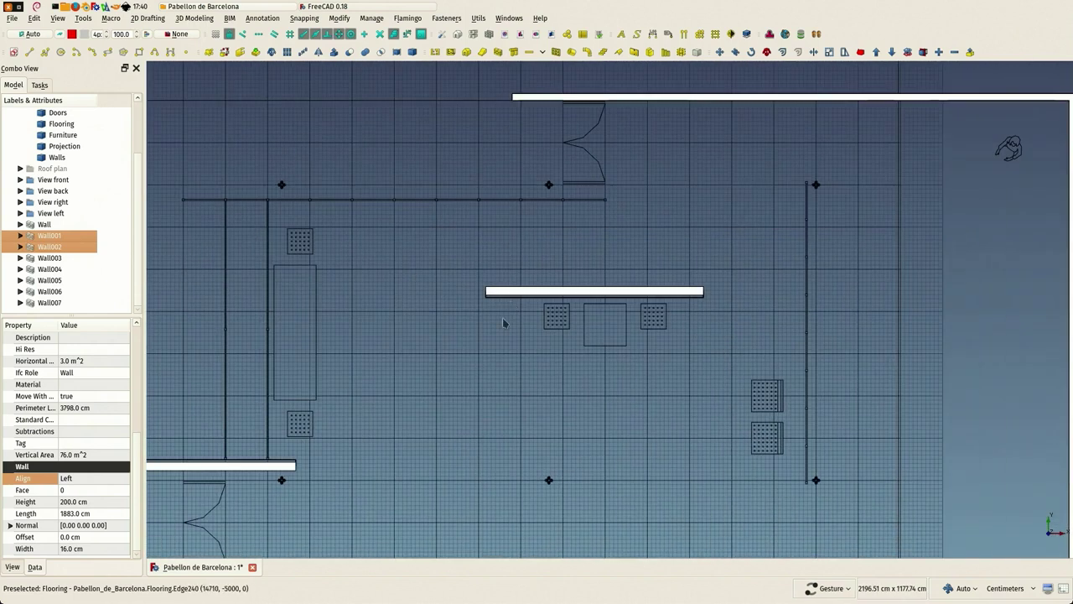
pyautogui.scroll(4, 510, 287)
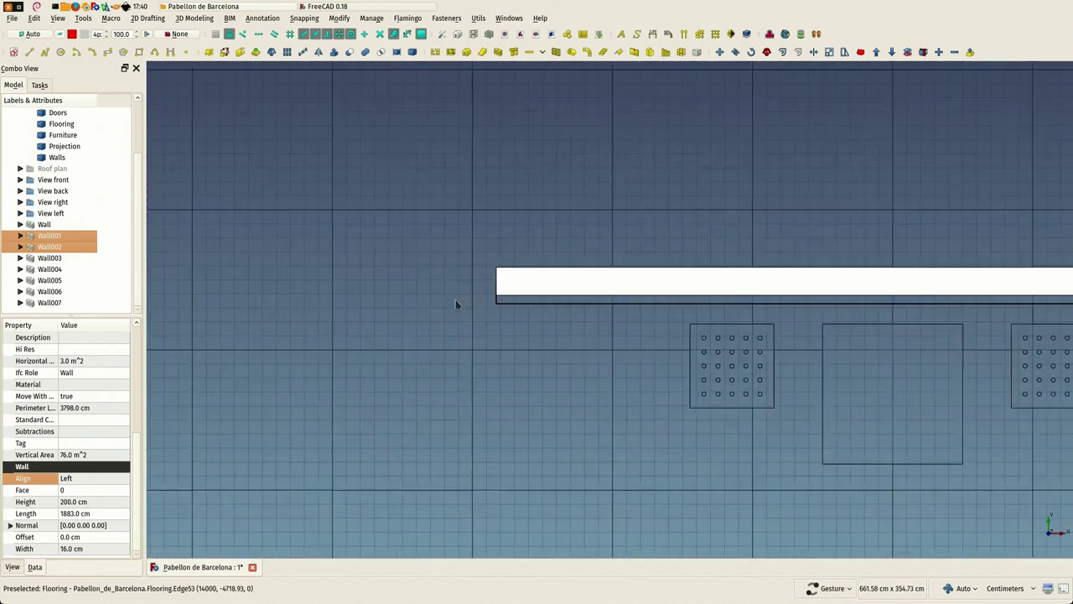
pyautogui.click(549, 265)
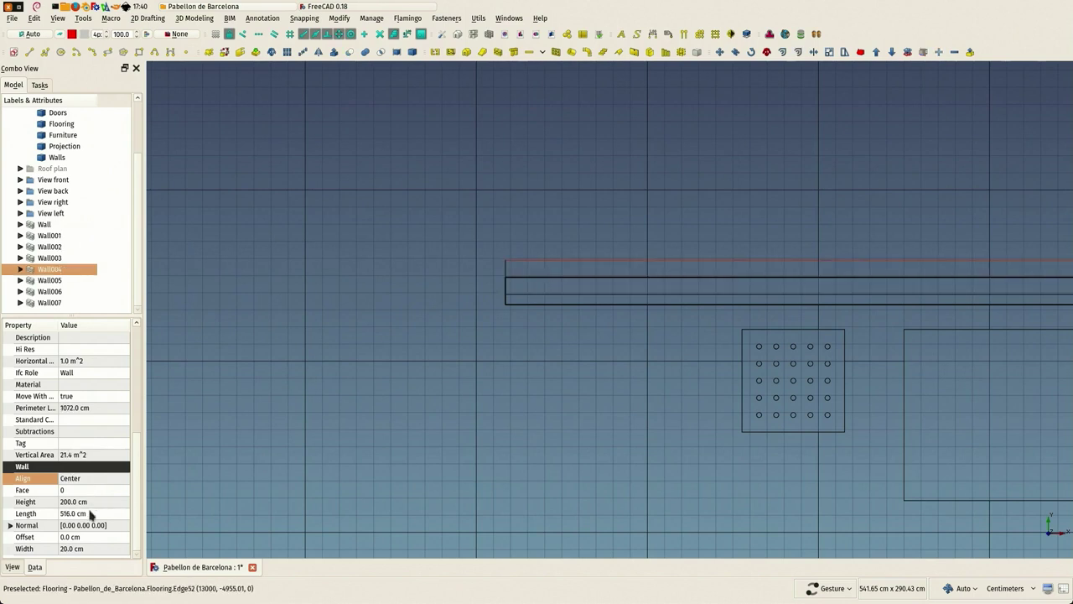
pyautogui.click(96, 550)
pyautogui.write('1')
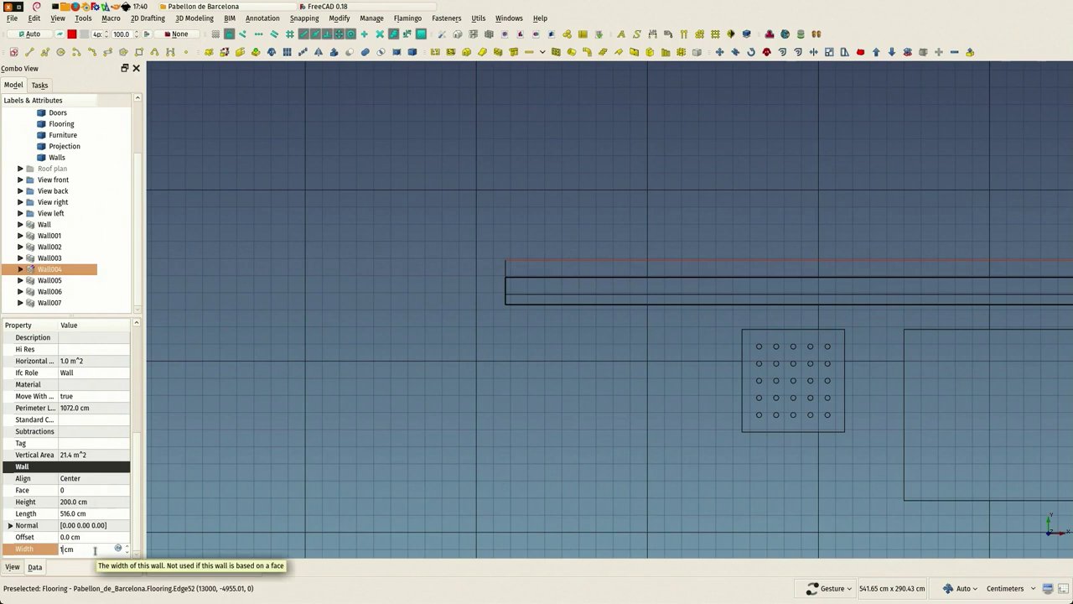
pyautogui.write('6')
pyautogui.press('Return')
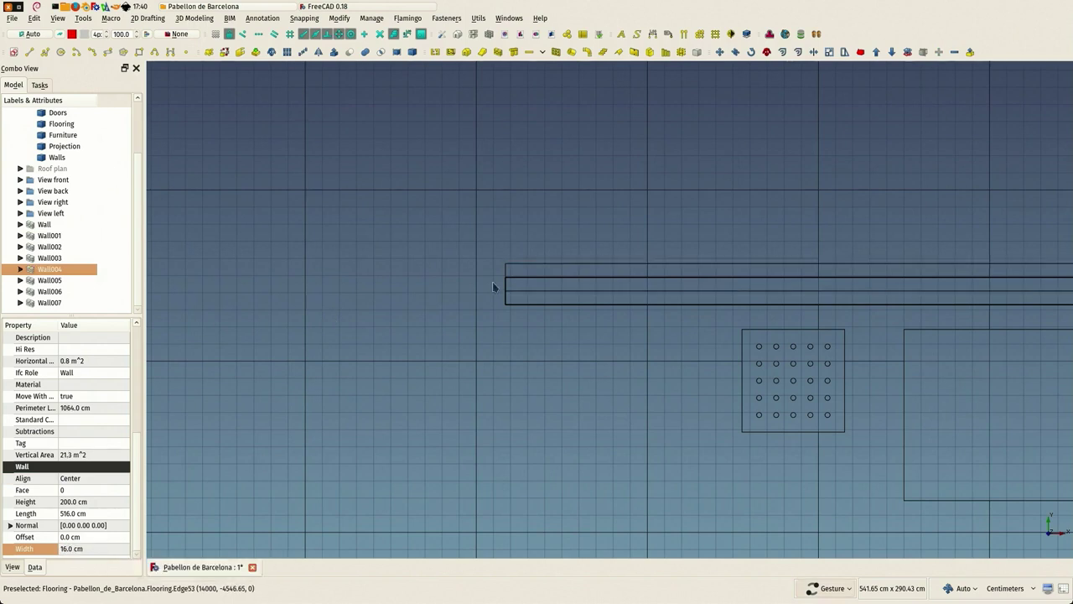
# - Try the Right option of the Align property on the interior wall behind the stools
pyautogui.click(99, 479)
pyautogui.click(99, 481)
pyautogui.click(98, 469)
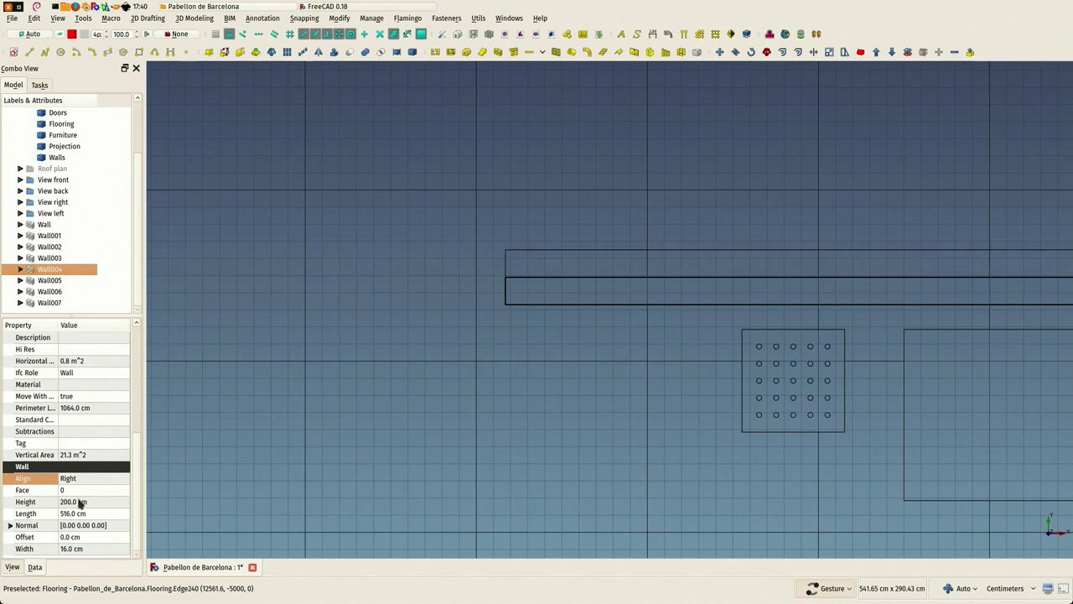
# - Set the Align property of the interior wall behind the stools to Left
pyautogui.click(89, 479)
pyautogui.click(93, 479)
pyautogui.click(88, 468)
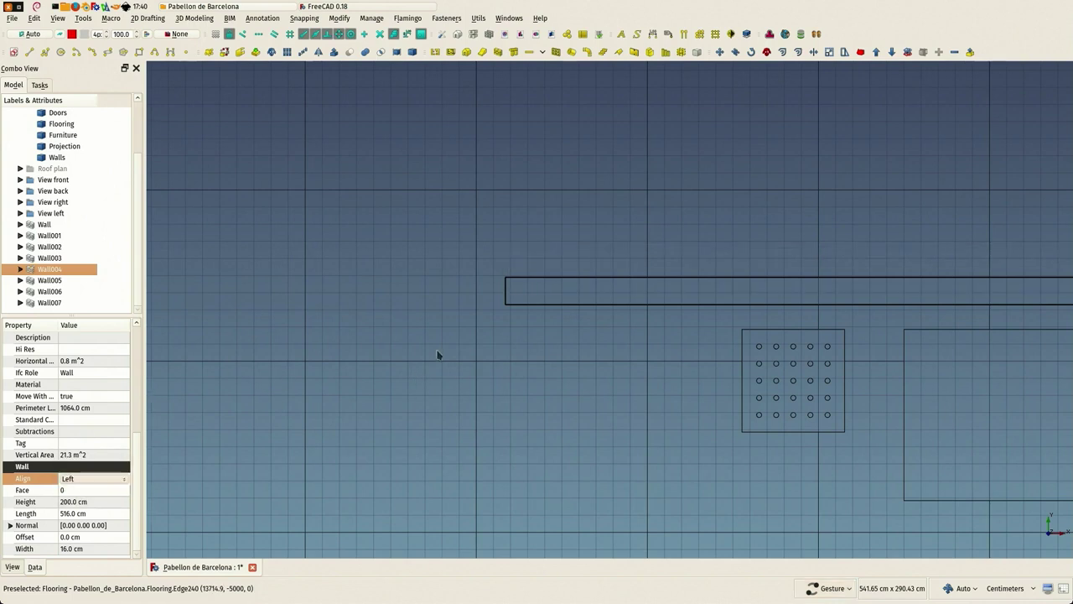
# - Set the width of the free-standing front wall beside the swing doors, Wall003, to 16 cm
pyautogui.scroll(-5, 436, 355)
pyautogui.scroll(8, 431, 390)
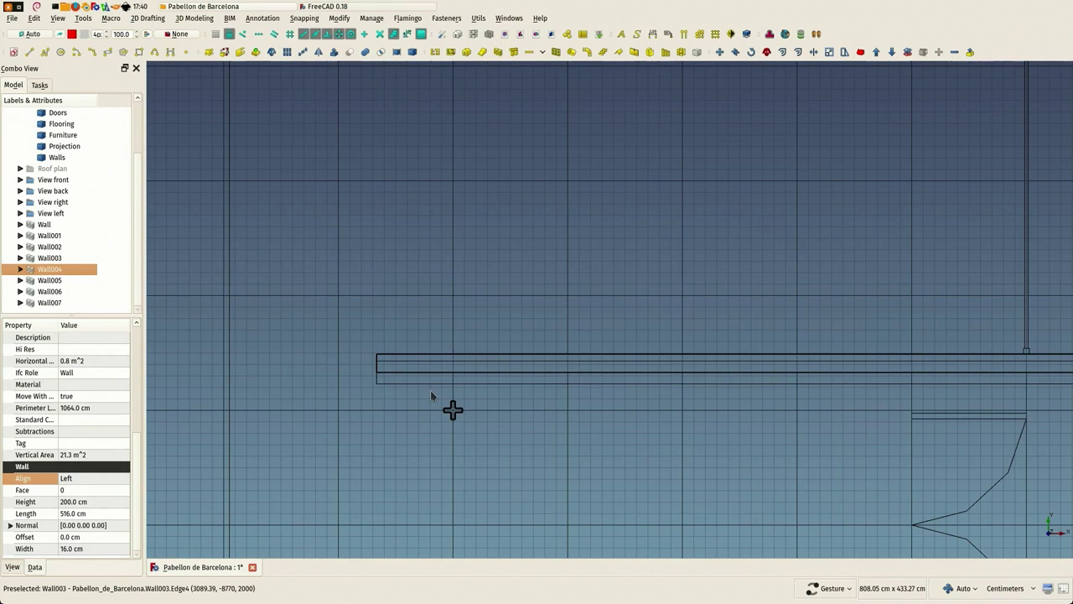
pyautogui.click(426, 382)
pyautogui.click(94, 549)
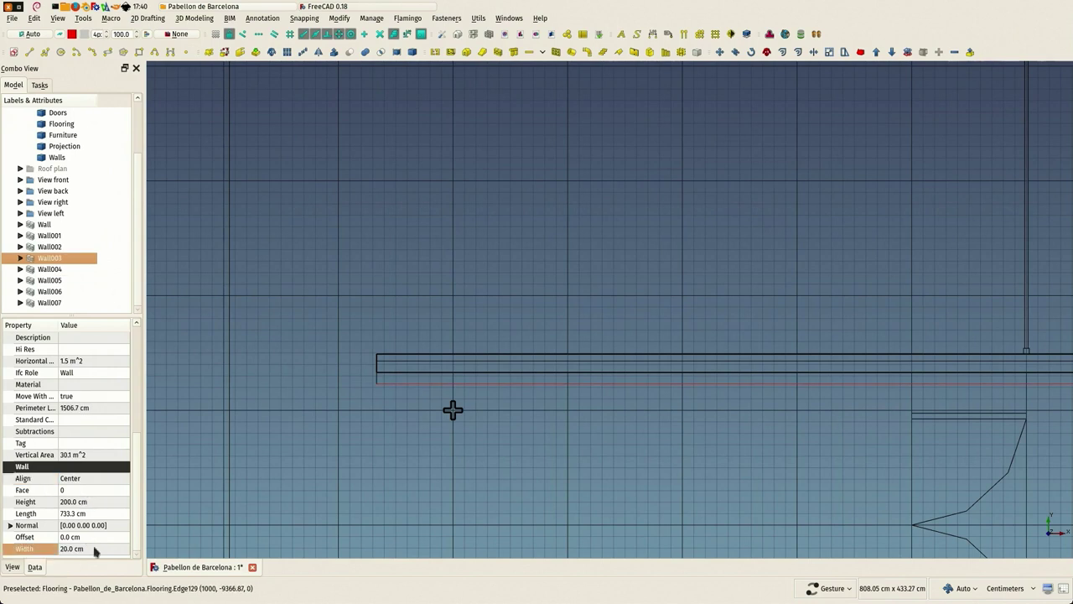
pyautogui.write('16')
pyautogui.press('Return')
# - Try the Left option of the Align property on the front wall beside the swing doors
pyautogui.click(89, 478)
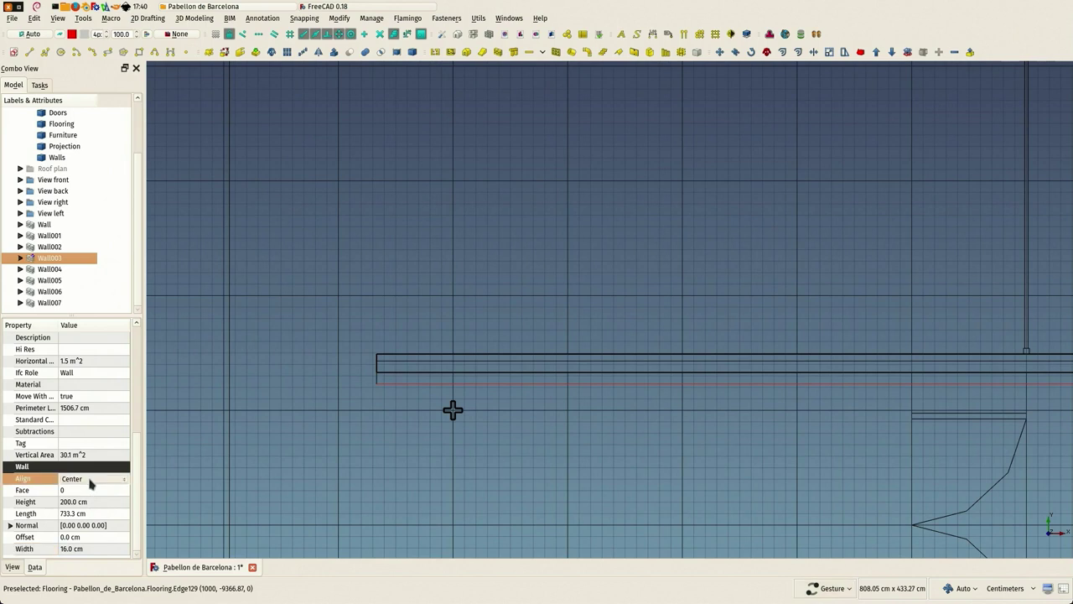
pyautogui.click(89, 479)
pyautogui.click(126, 455)
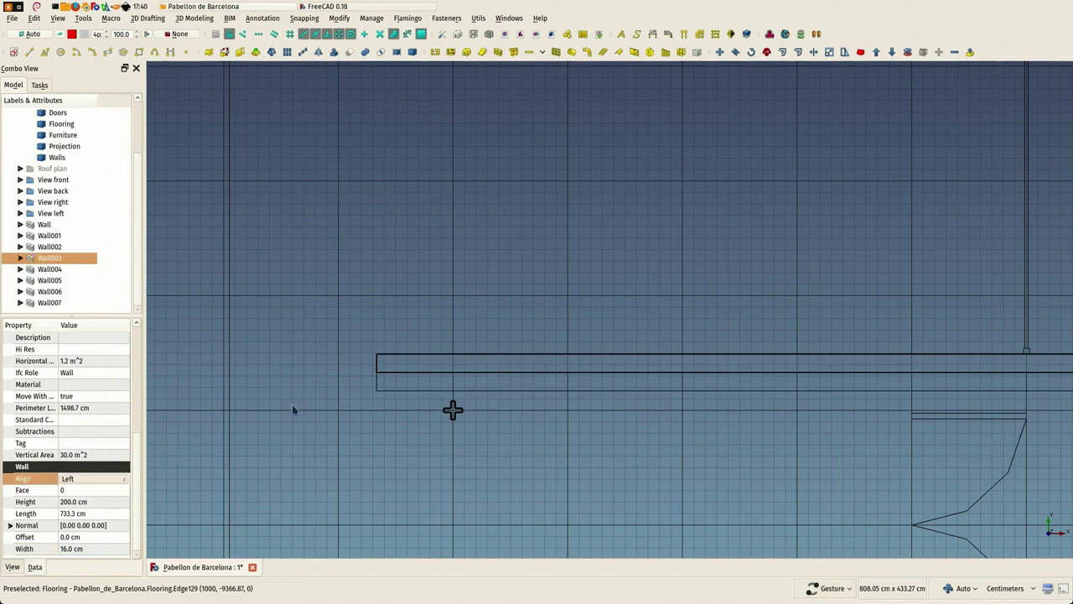
# - Set the Align property of the front wall beside the swing doors to Right and deselect it
pyautogui.click(96, 481)
pyautogui.click(95, 491)
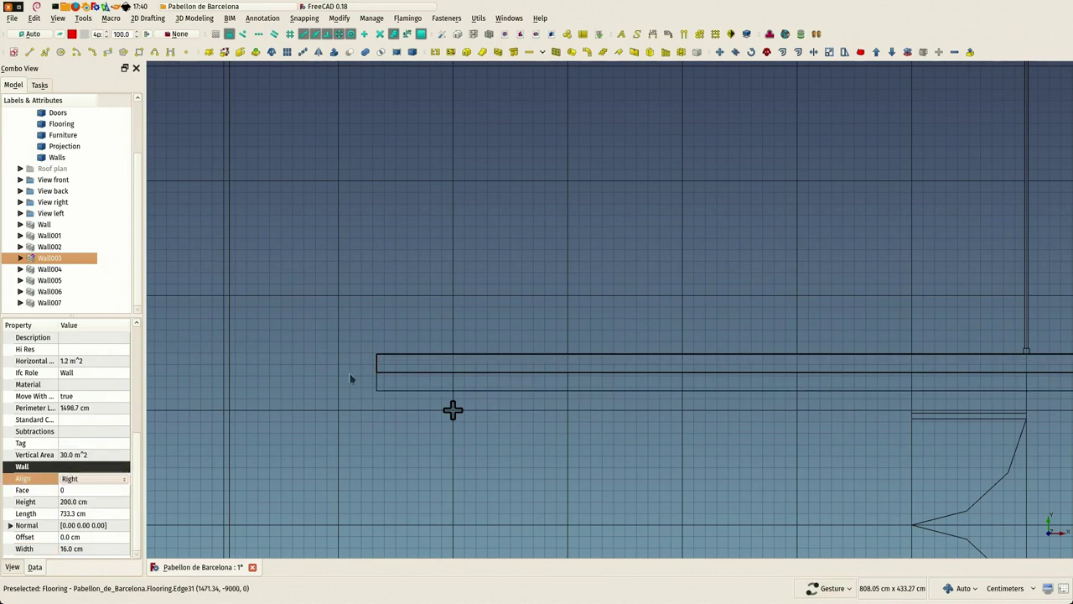
pyautogui.click(335, 341)
pyautogui.scroll(-5, 338, 331)
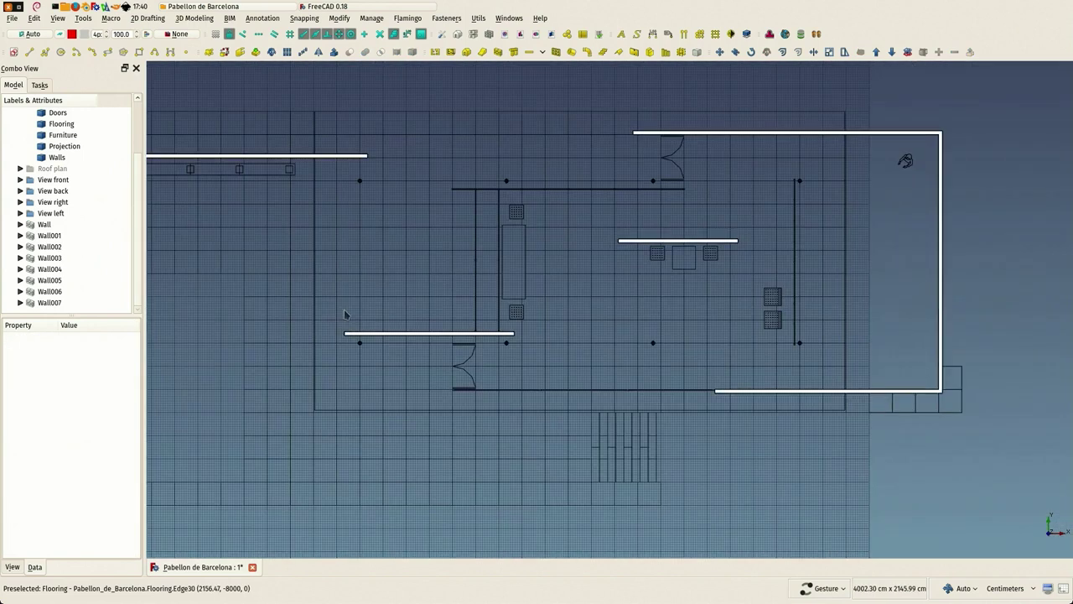
# - Examine the walls in perspective and front view, comparing their base and height with the front elevation drawing
pyautogui.moveTo(380, 276); pyautogui.dragTo(493, 297, button='right')
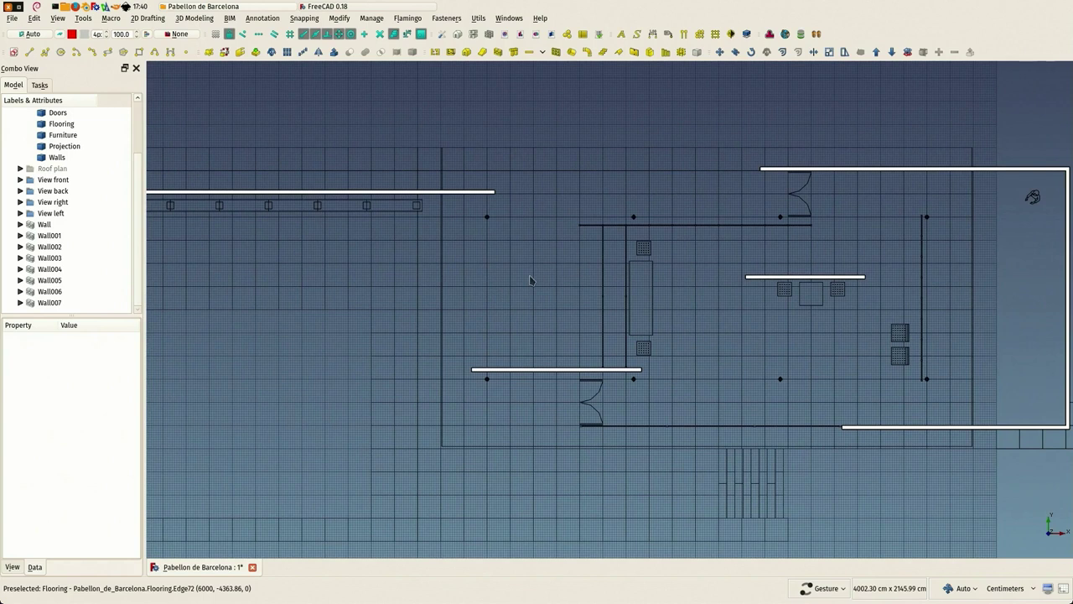
pyautogui.scroll(-1, 529, 277)
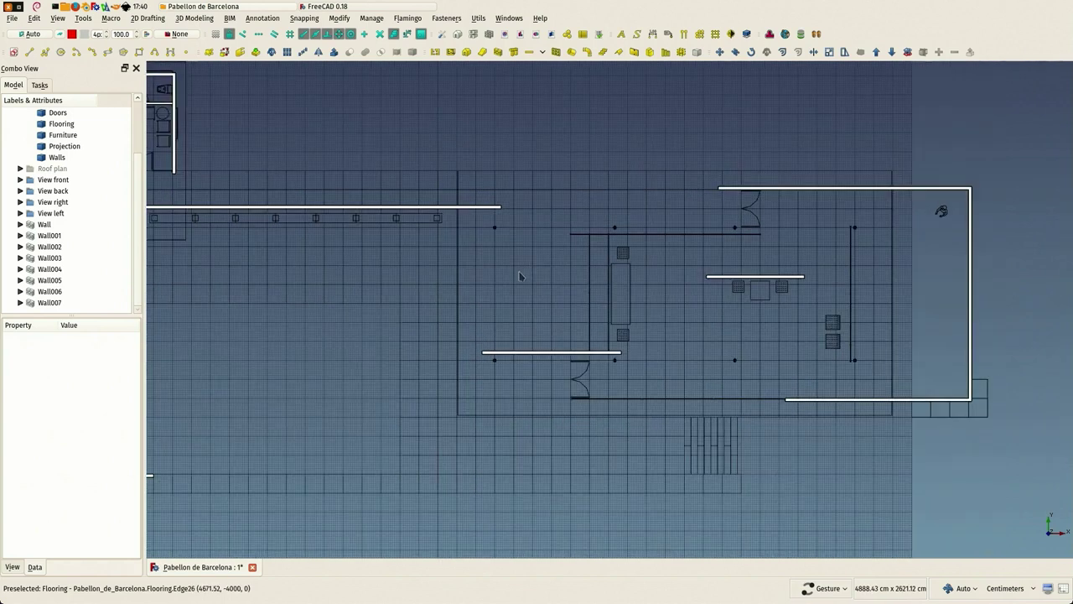
pyautogui.moveTo(525, 277); pyautogui.dragTo(628, 339, button='right')
pyautogui.scroll(-3, 627, 338)
pyautogui.moveTo(500, 406); pyautogui.dragTo(514, 347)
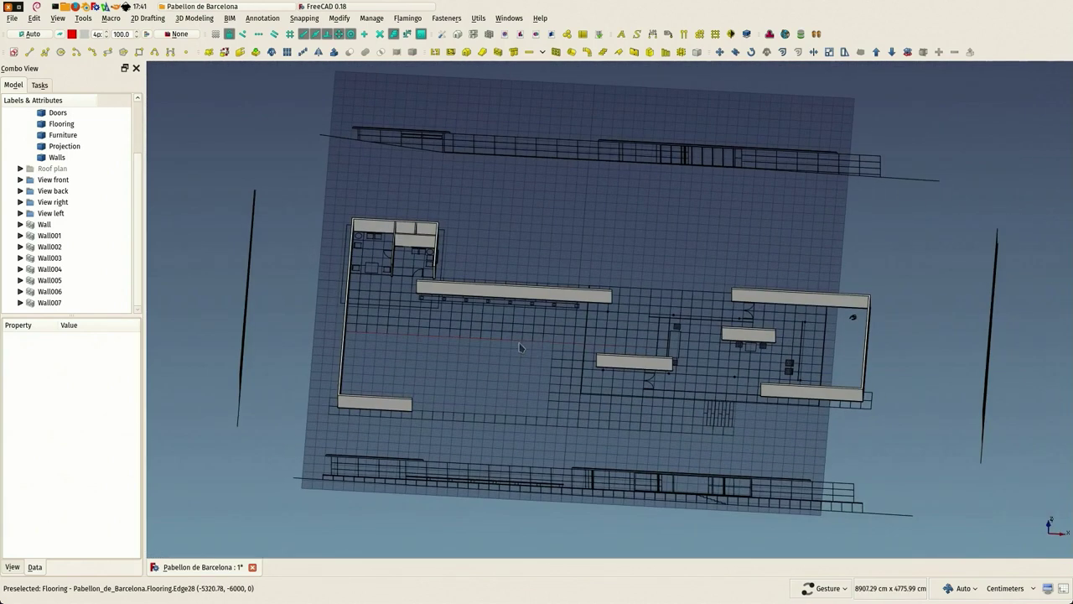
pyautogui.scroll(4, 518, 333)
pyautogui.press('1')
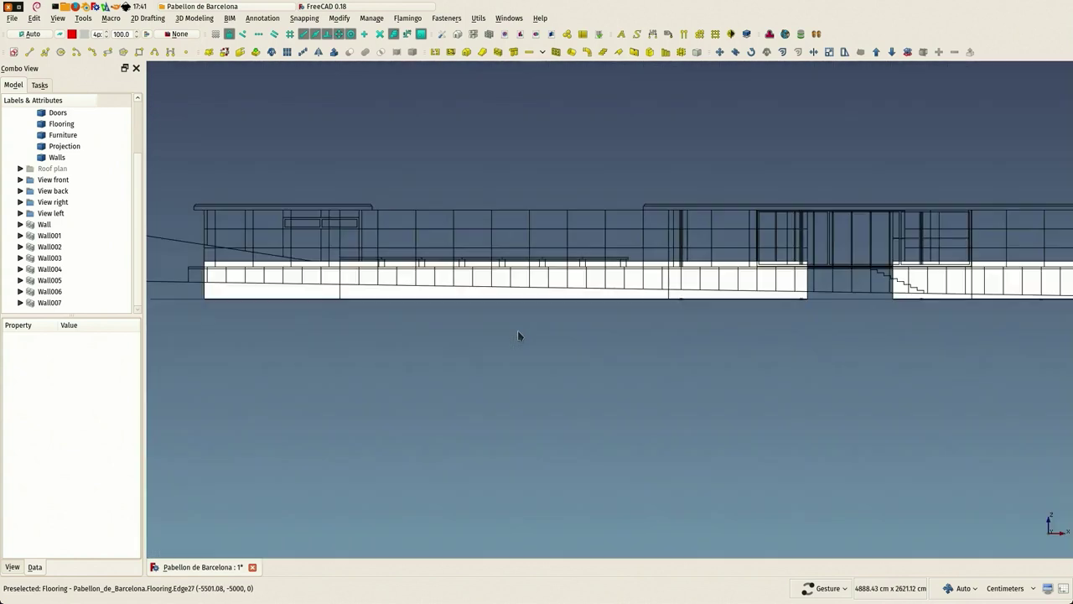
pyautogui.scroll(2, 472, 319)
pyautogui.scroll(-2, 472, 318)
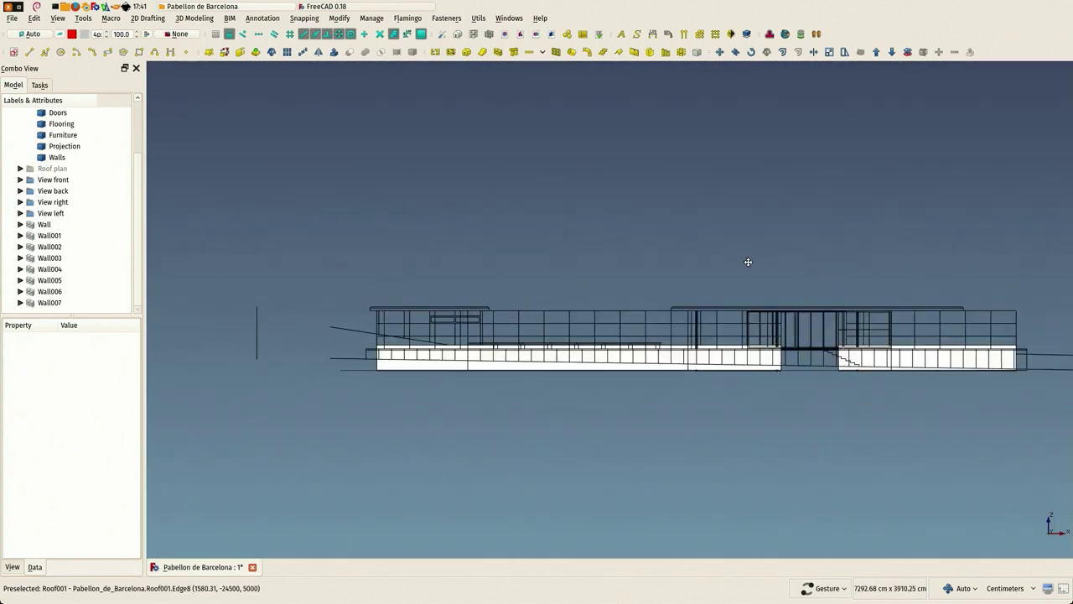
pyautogui.moveTo(747, 261); pyautogui.dragTo(575, 256, button='right')
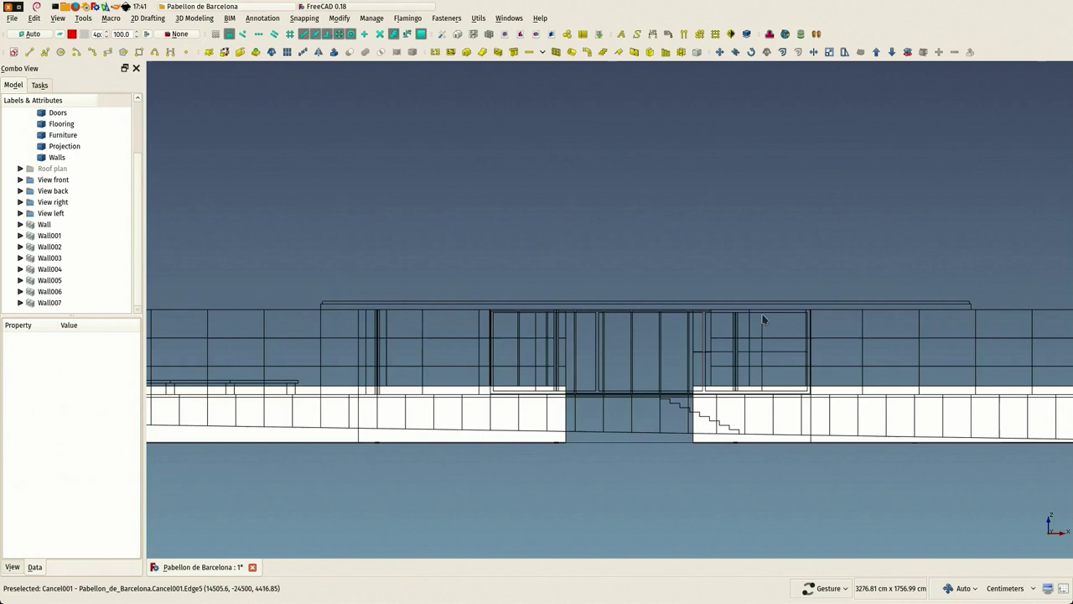
pyautogui.scroll(3, 763, 319)
pyautogui.scroll(-3, 796, 316)
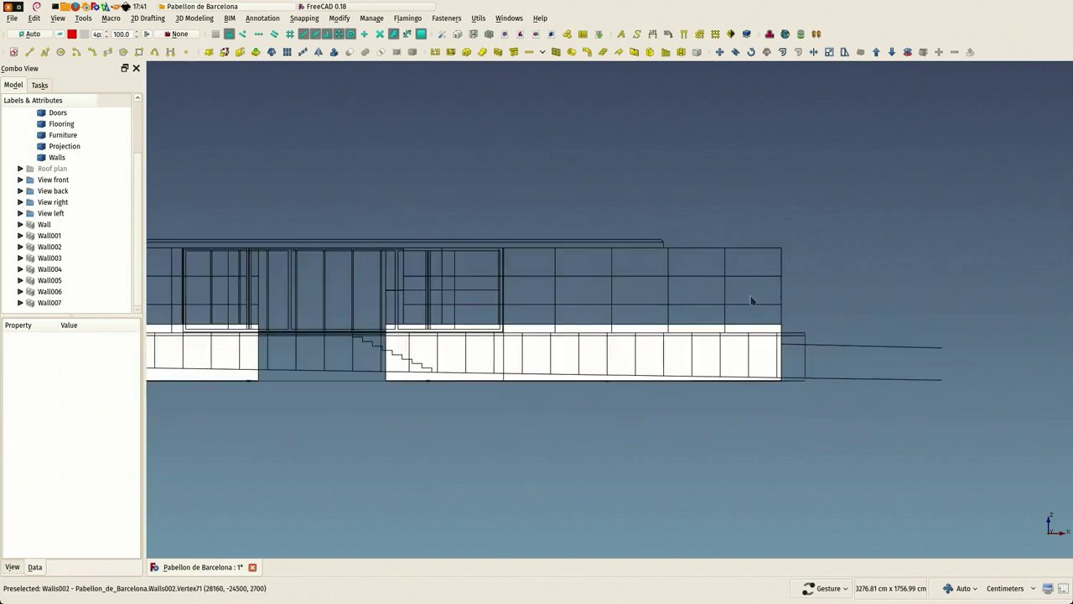
pyautogui.moveTo(597, 317); pyautogui.dragTo(620, 325, button='right')
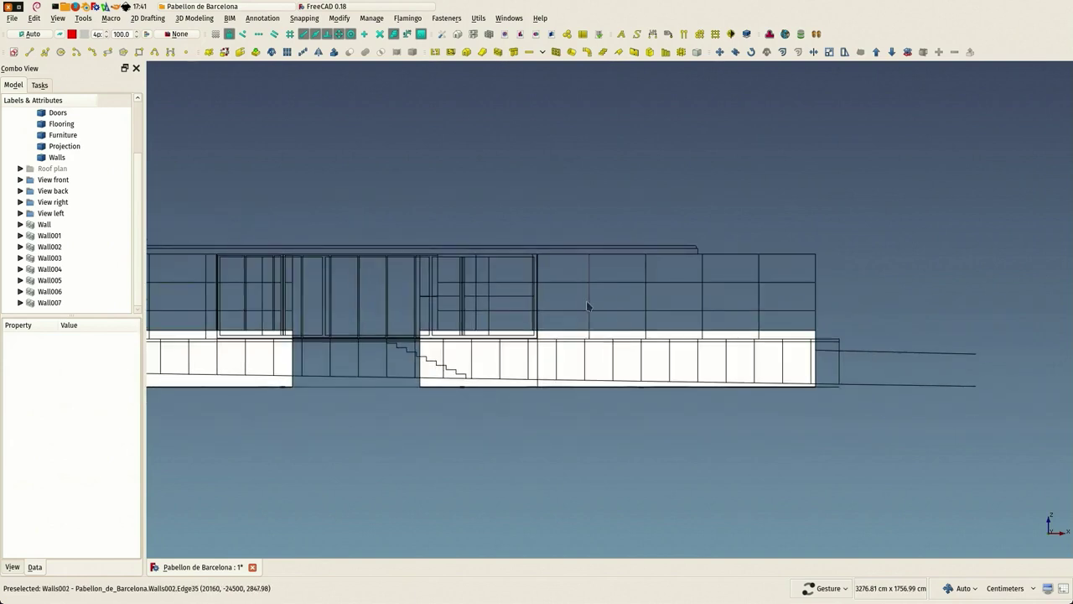
# - Switch to the right view, collapse the Floor plan group and expand the View front, View back, View right and View left groups
pyautogui.press('3')
pyautogui.moveTo(350, 344); pyautogui.dragTo(523, 377, button='right')
pyautogui.scroll(1, 440, 388)
pyautogui.scroll(-2, 440, 387)
pyautogui.scroll(2, 63, 151)
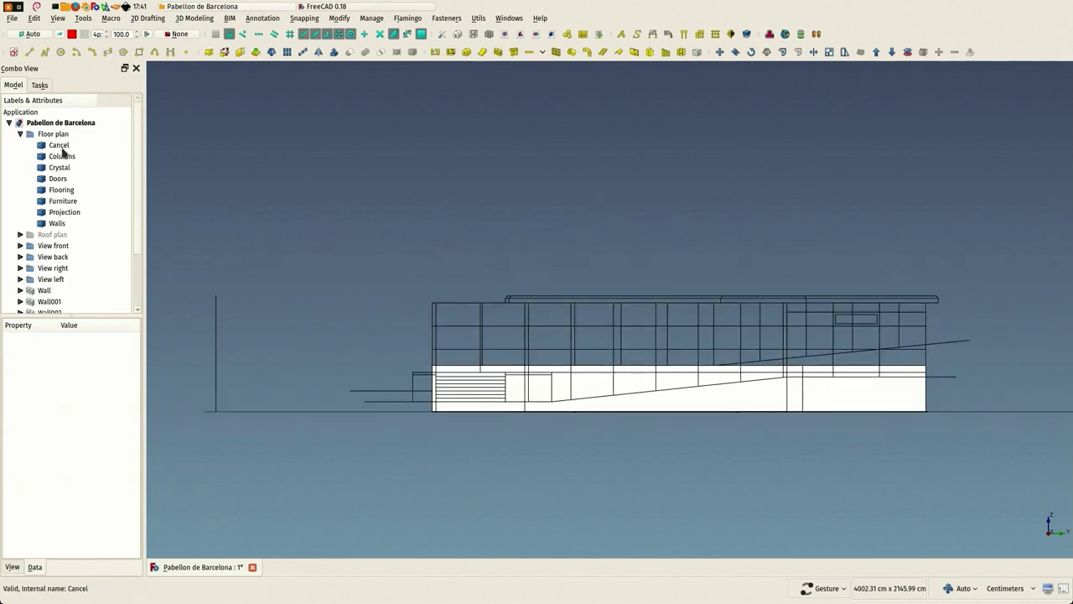
pyautogui.click(20, 135)
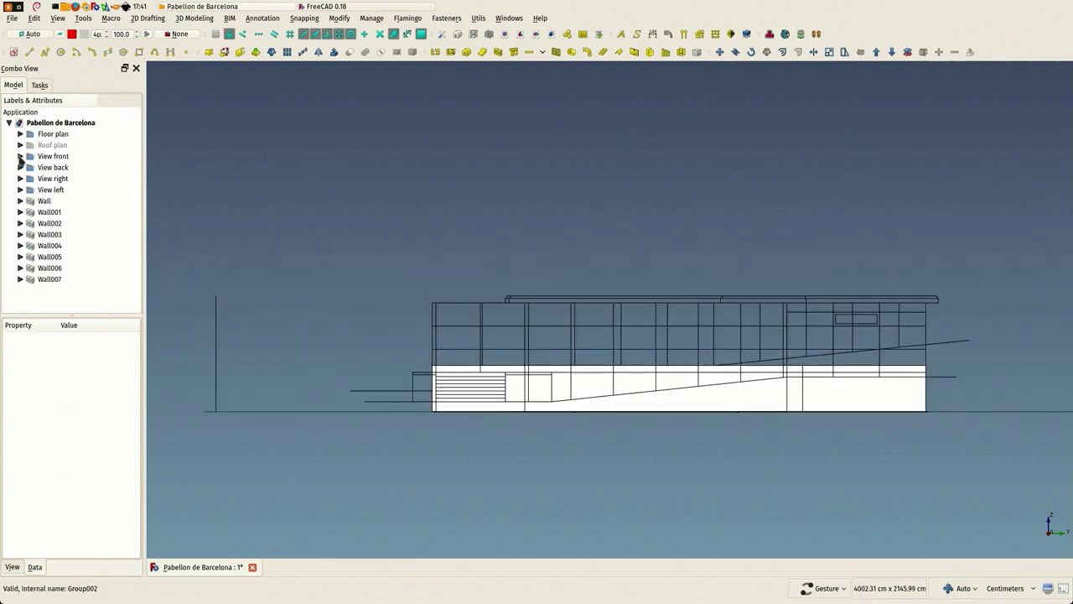
pyautogui.click(20, 157)
pyautogui.click(20, 234)
pyautogui.scroll(-2, 33, 192)
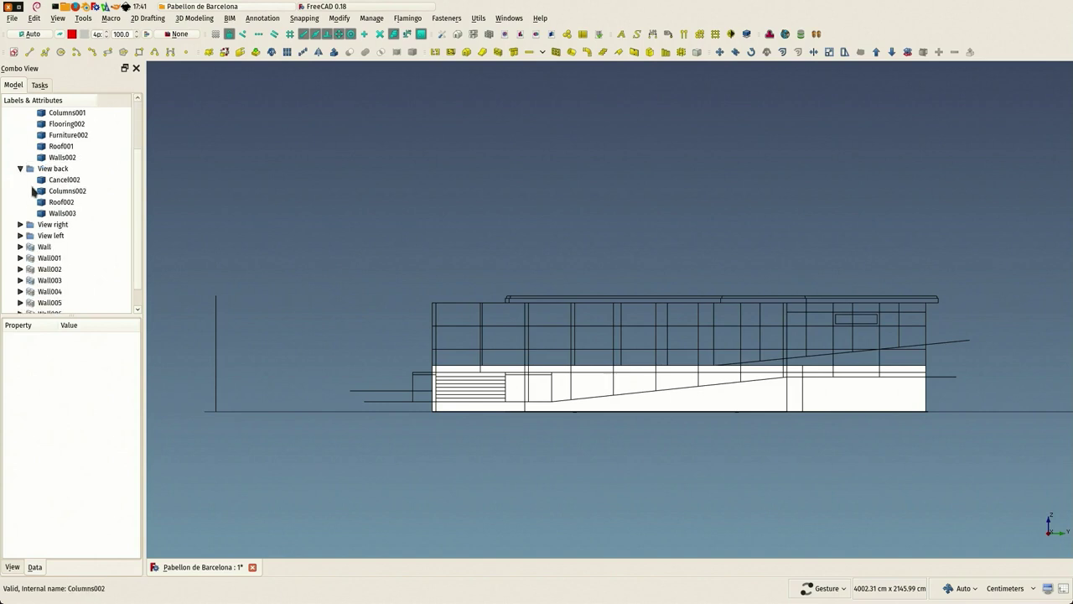
pyautogui.click(20, 225)
pyautogui.scroll(2, 37, 122)
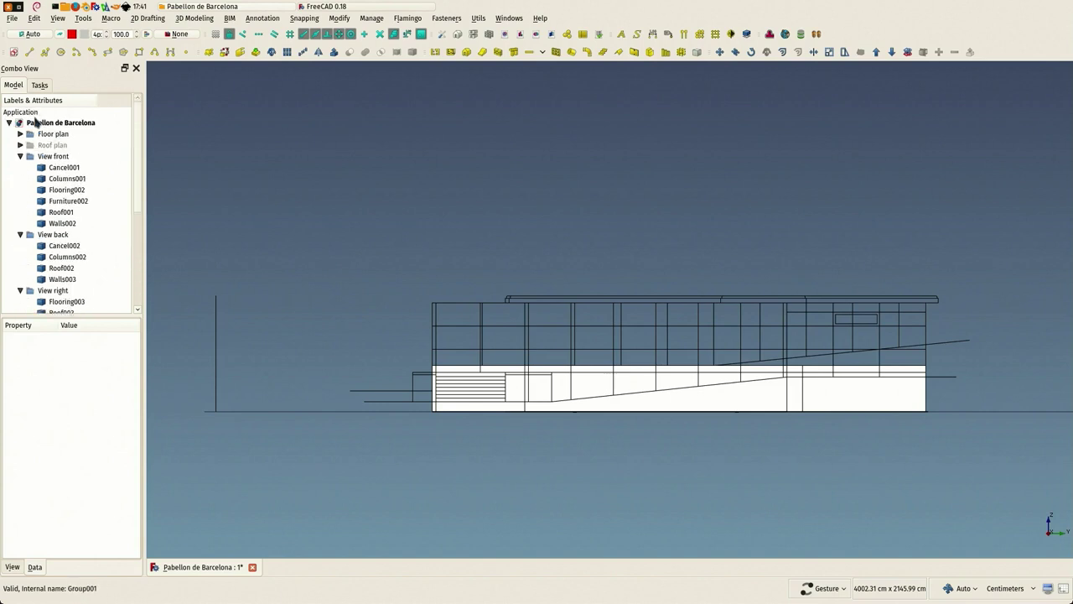
# - Expand the Roof plan group and make its drawings visible
pyautogui.click(20, 145)
pyautogui.click(46, 146)
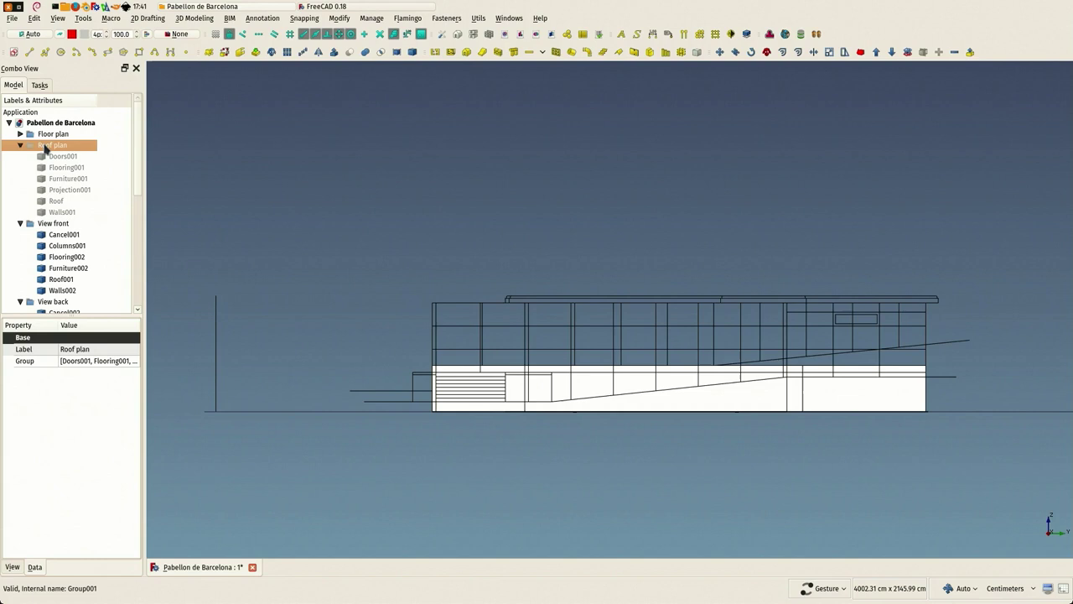
pyautogui.press('space')
# - Select all drawing objects inside the Roof plan, View front and View back groups
pyautogui.moveTo(54, 161); pyautogui.dragTo(59, 292)
pyautogui.scroll(-4, 72, 235)
pyautogui.keyDown('ctrl'); pyautogui.click(51, 180); pyautogui.keyUp('ctrl')
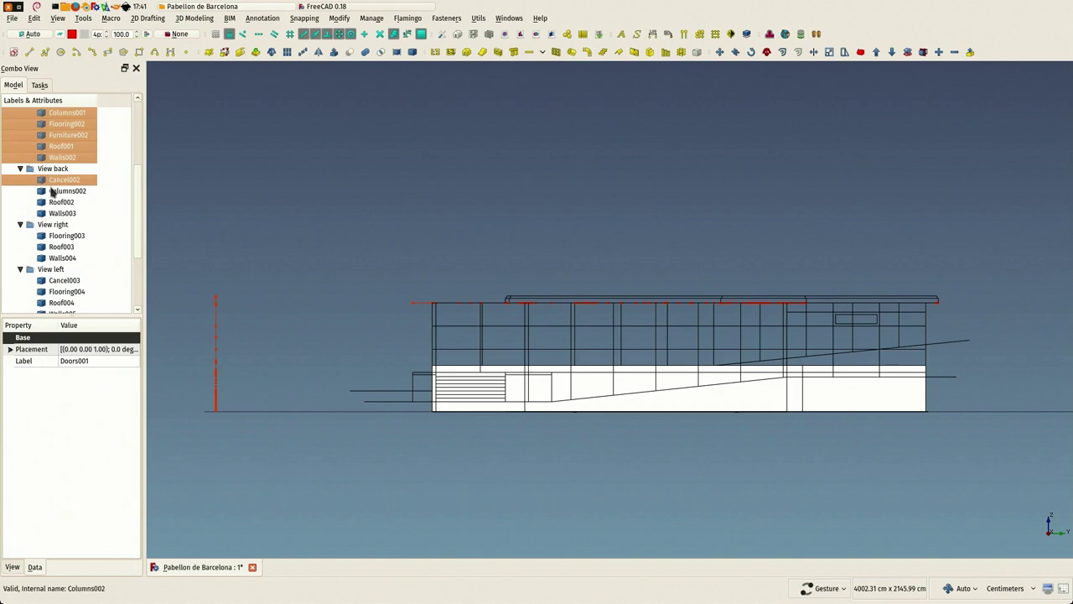
pyautogui.keyDown('ctrl'); pyautogui.click(57, 191); pyautogui.keyUp('ctrl')
pyautogui.keyDown('ctrl'); pyautogui.click(57, 203); pyautogui.keyUp('ctrl')
pyautogui.keyDown('ctrl'); pyautogui.click(59, 213); pyautogui.keyUp('ctrl')
# - Add all drawing objects of the View right and View left groups to the selection
pyautogui.keyDown('ctrl'); pyautogui.click(59, 235); pyautogui.keyUp('ctrl')
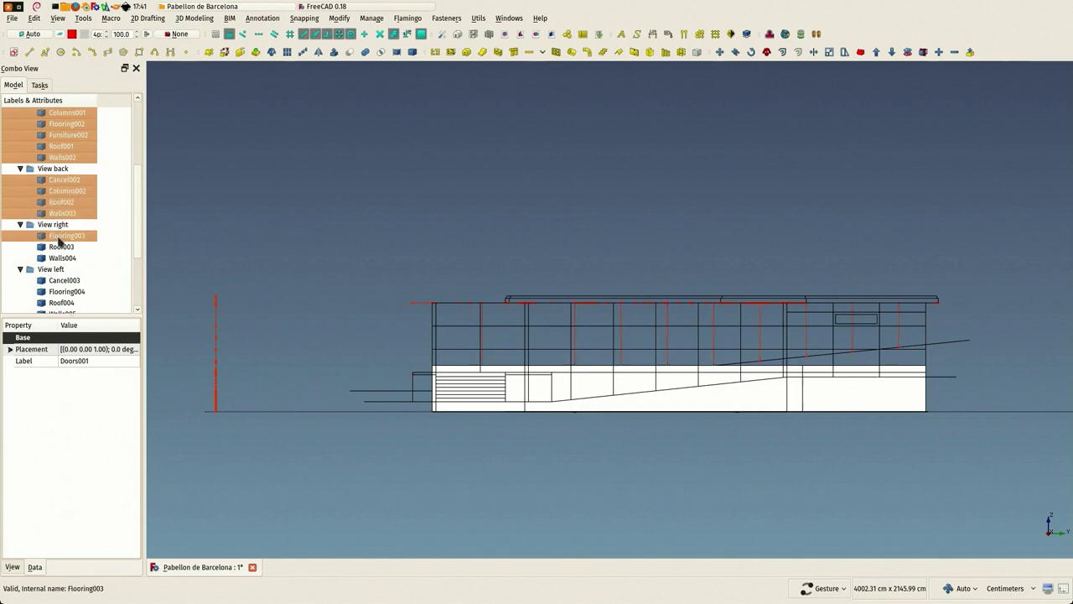
pyautogui.keyDown('ctrl'); pyautogui.click(60, 247); pyautogui.keyUp('ctrl')
pyautogui.keyDown('ctrl'); pyautogui.click(61, 257); pyautogui.keyUp('ctrl')
pyautogui.keyDown('ctrl'); pyautogui.click(64, 281); pyautogui.keyUp('ctrl')
pyautogui.keyDown('ctrl'); pyautogui.click(65, 291); pyautogui.keyUp('ctrl')
pyautogui.scroll(-3, 85, 283)
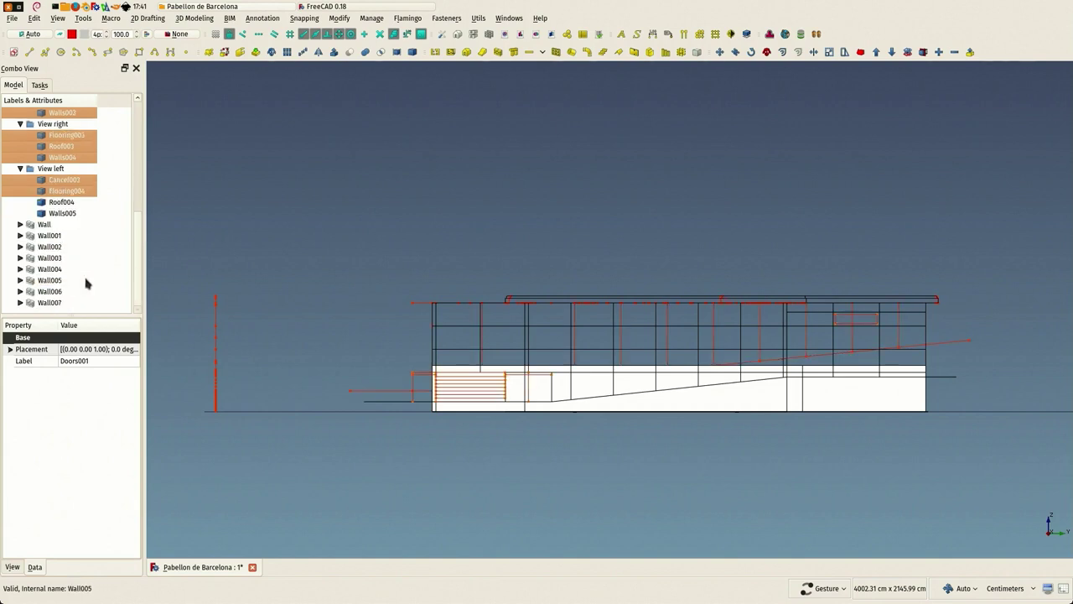
pyautogui.keyDown('ctrl'); pyautogui.click(55, 203); pyautogui.keyUp('ctrl')
pyautogui.keyDown('ctrl'); pyautogui.click(60, 213); pyautogui.keyUp('ctrl')
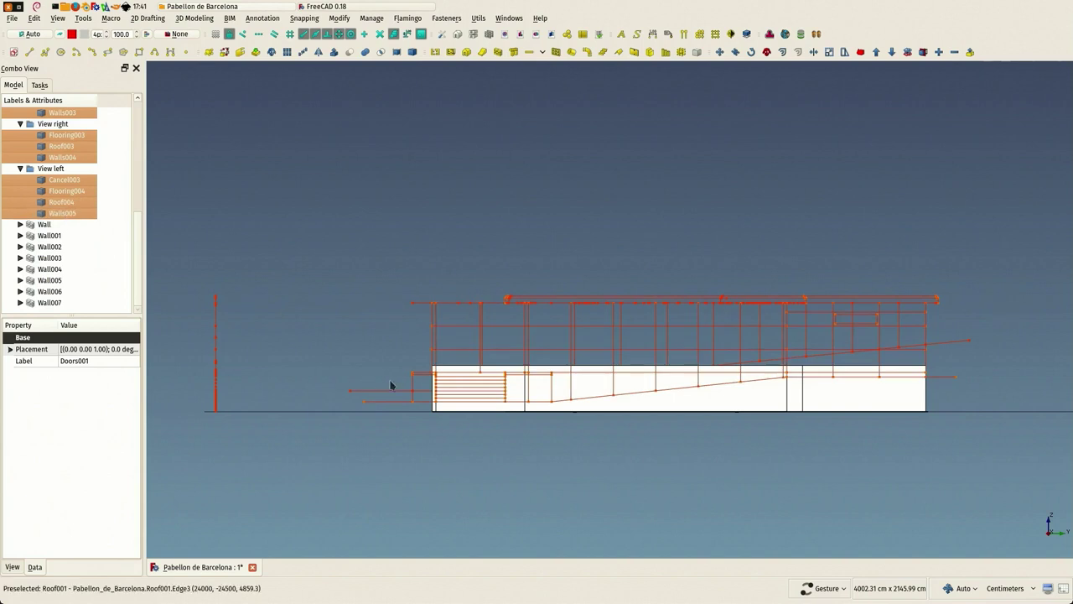
# - Move the selected roof plan and elevation drawings straight down so the platform's top line meets the base of the walls
pyautogui.scroll(5, 394, 385)
pyautogui.scroll(2, 421, 352)
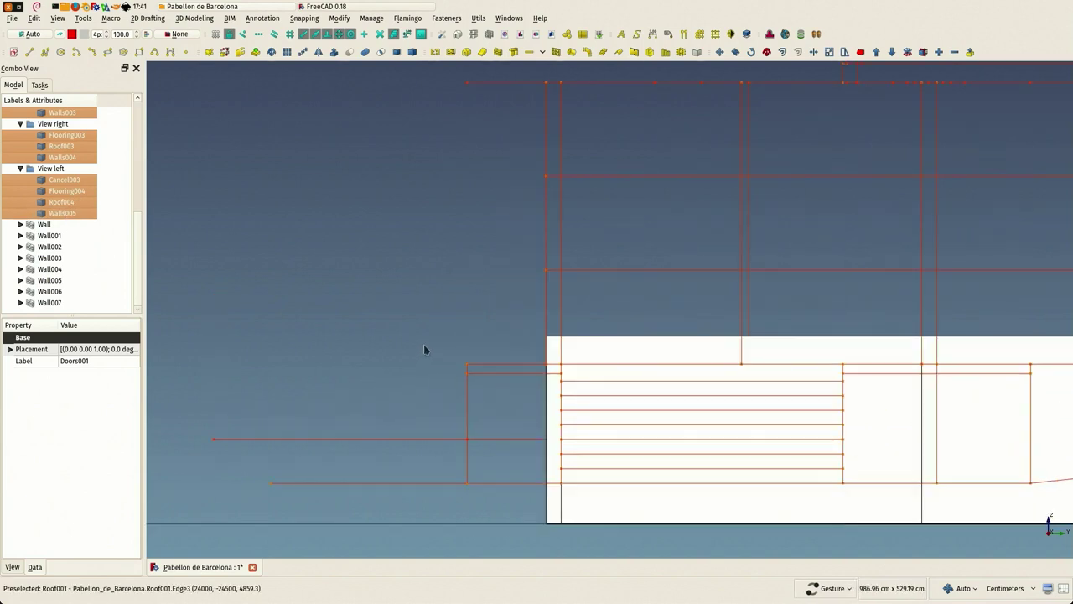
pyautogui.click(721, 52)
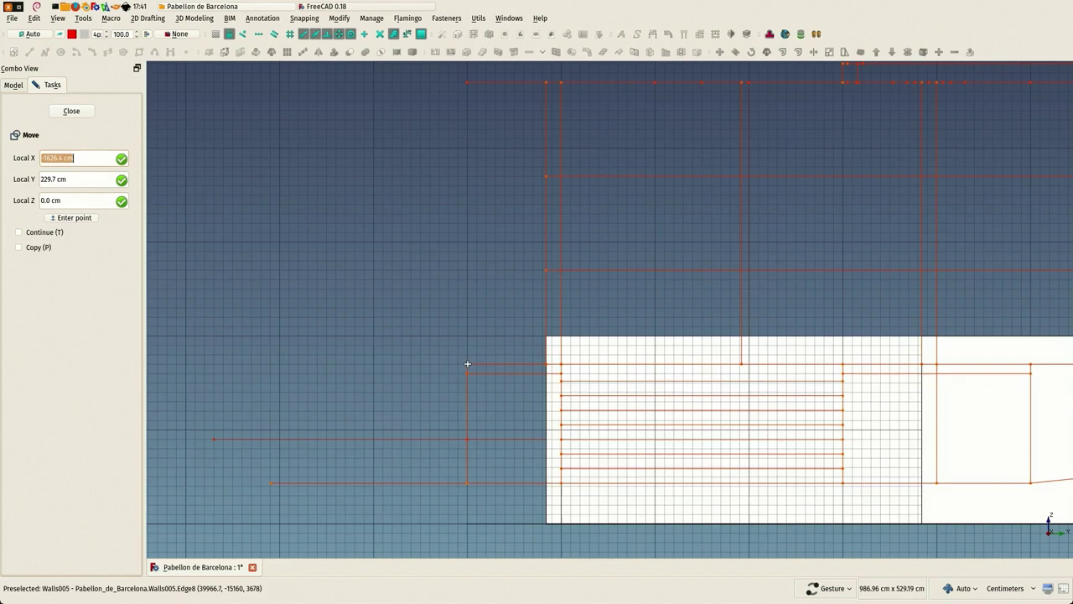
pyautogui.scroll(2, 470, 370)
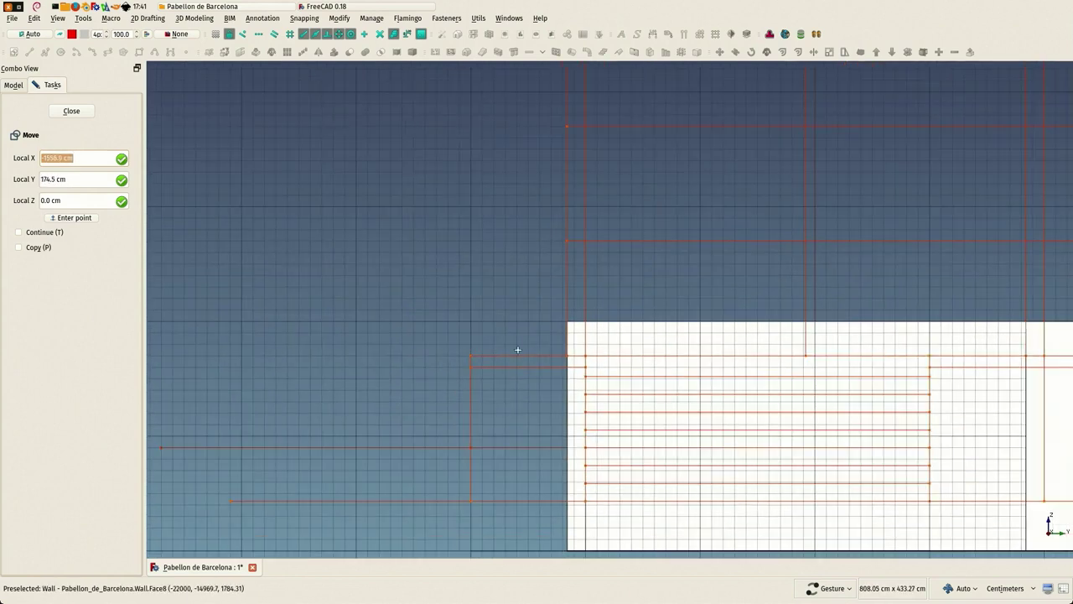
pyautogui.click(475, 354)
pyautogui.scroll(-2, 477, 354)
pyautogui.press('shift')
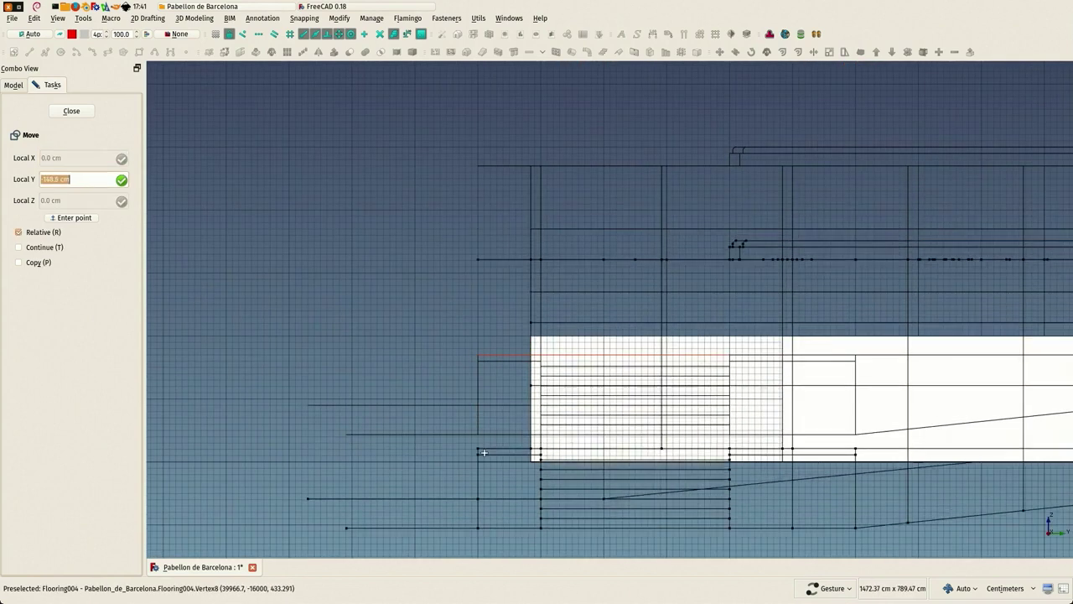
pyautogui.click(492, 467)
pyautogui.scroll(-3, 445, 285)
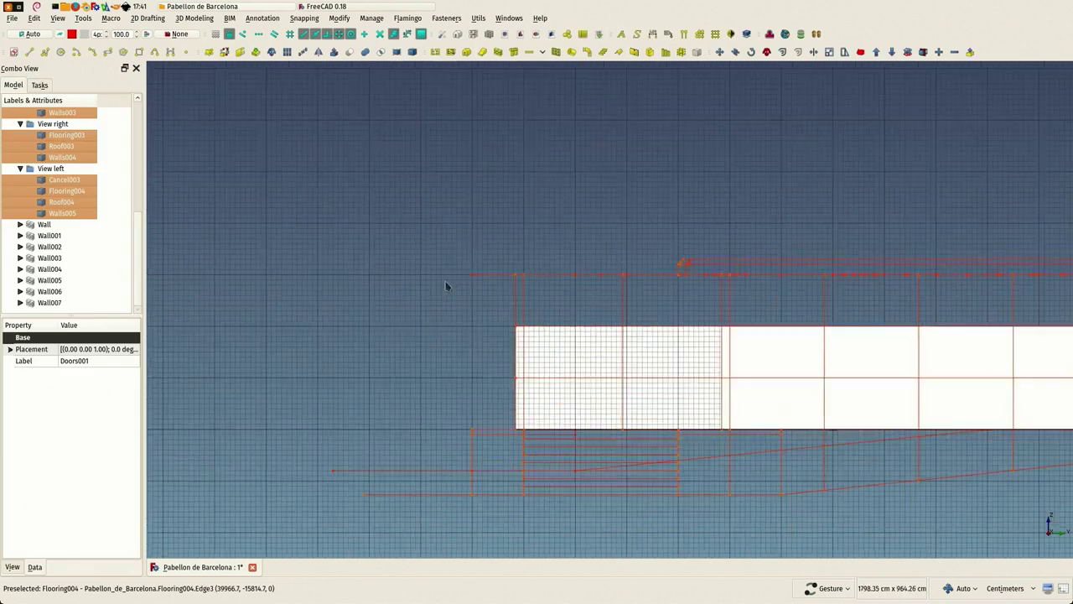
# - Clear the drawing selection and set the height of all walls from Wall to Wall007 to 300 cm
pyautogui.scroll(4, 469, 298)
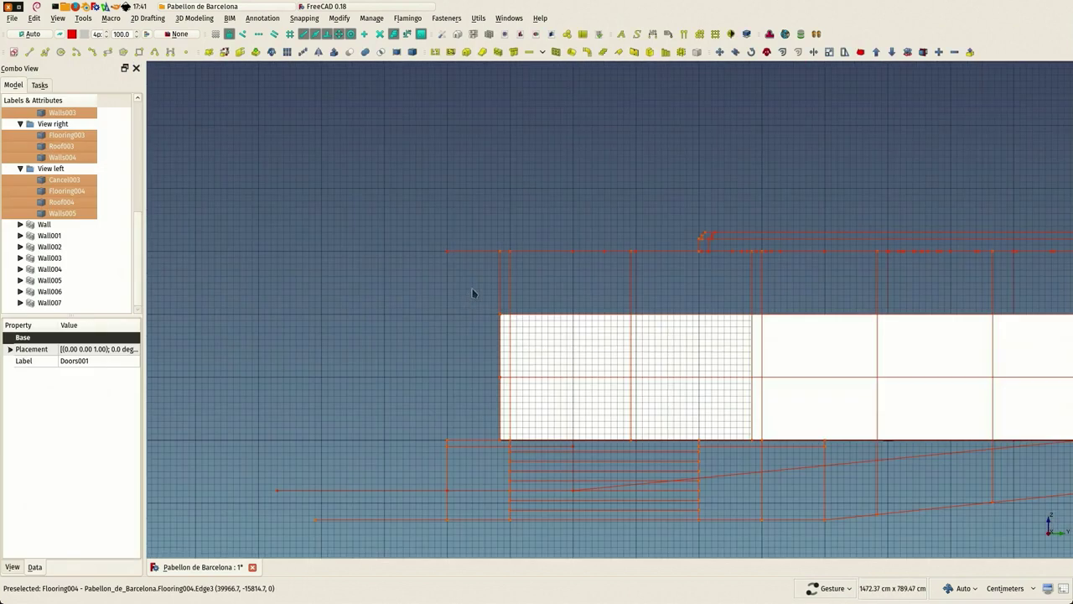
pyautogui.click(472, 293)
pyautogui.scroll(-4, 472, 293)
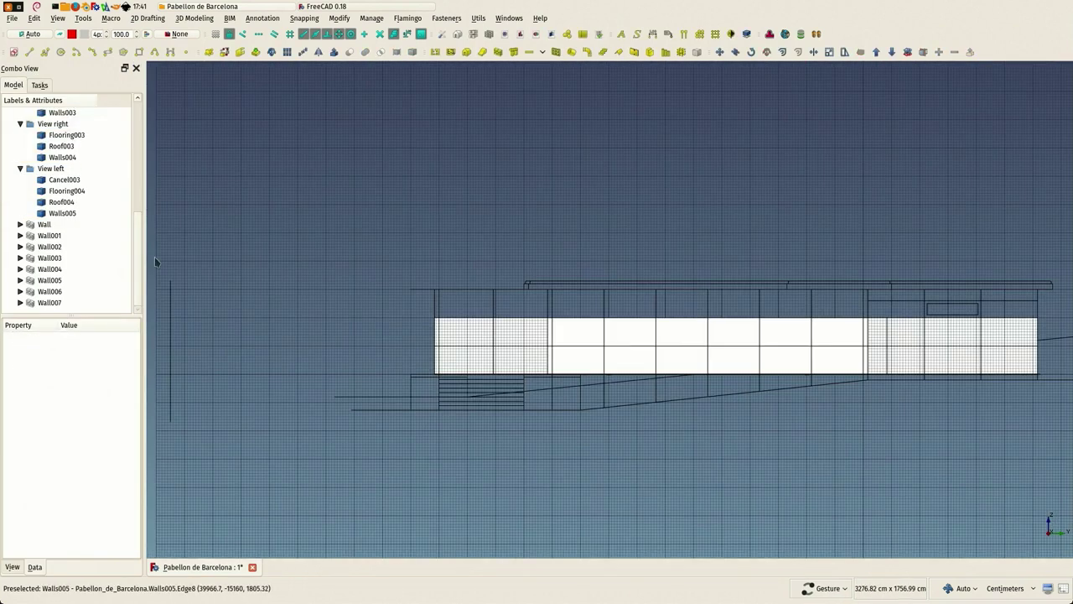
pyautogui.click(44, 224)
pyautogui.keyDown('shift'); pyautogui.click(48, 303); pyautogui.keyUp('shift')
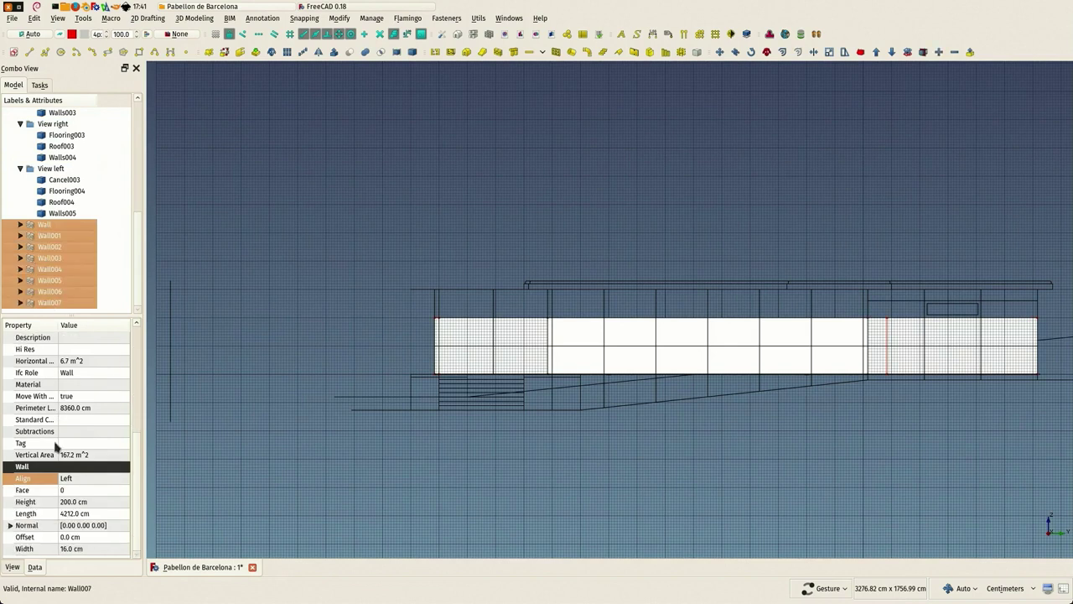
pyautogui.click(99, 501)
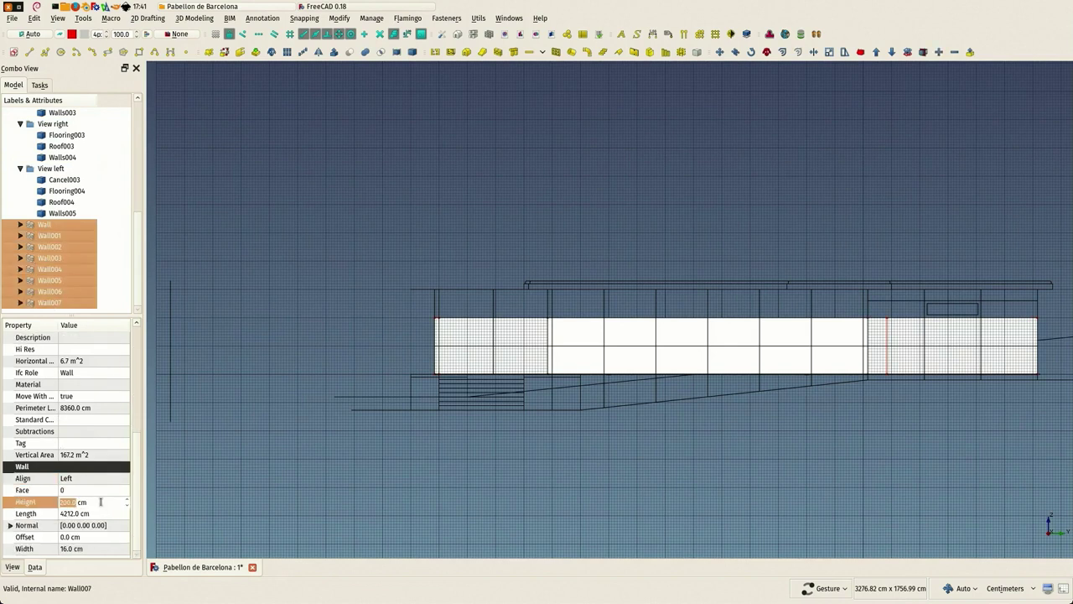
pyautogui.write('3')
pyautogui.press('Return')
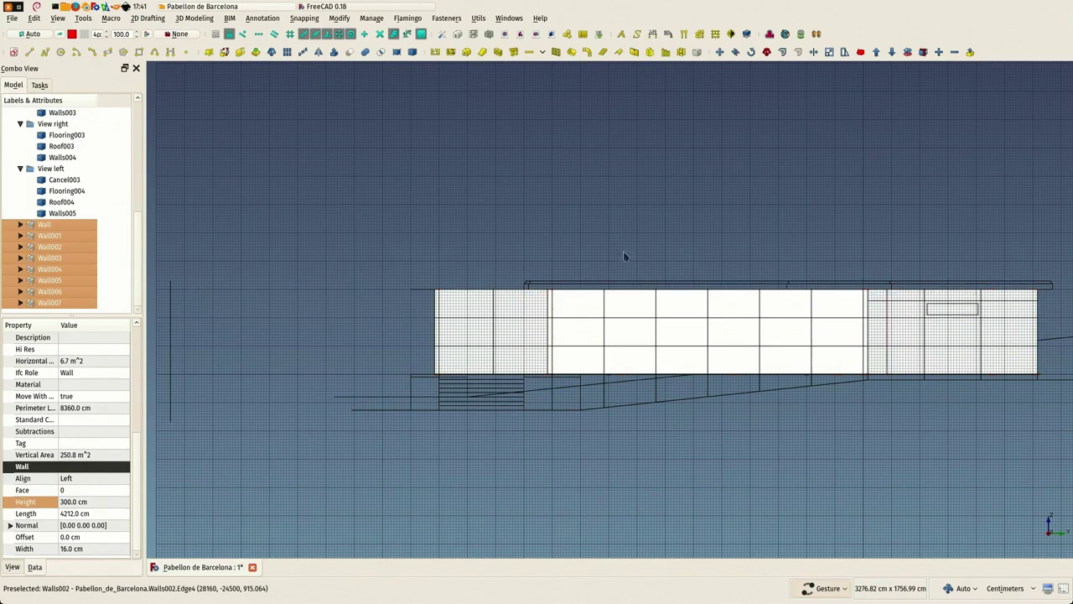
# - Turn off the working plane grid so the walls and drawings show without it in 3D
pyautogui.moveTo(333, 233); pyautogui.dragTo(508, 280)
pyautogui.scroll(-2, 508, 280)
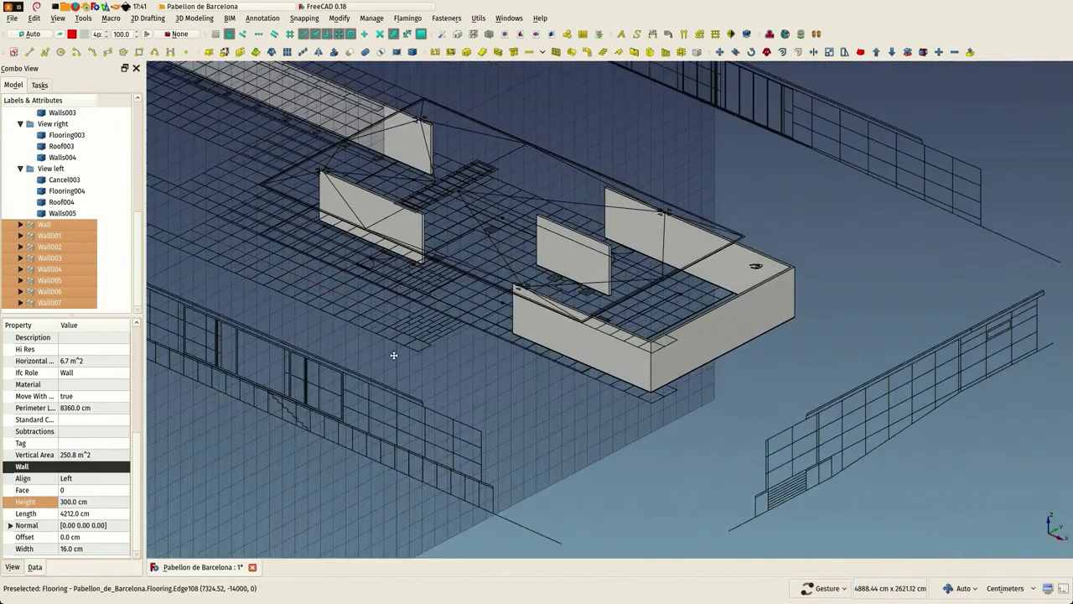
pyautogui.moveTo(352, 323); pyautogui.dragTo(619, 414, button='right')
pyautogui.moveTo(427, 420); pyautogui.dragTo(688, 377)
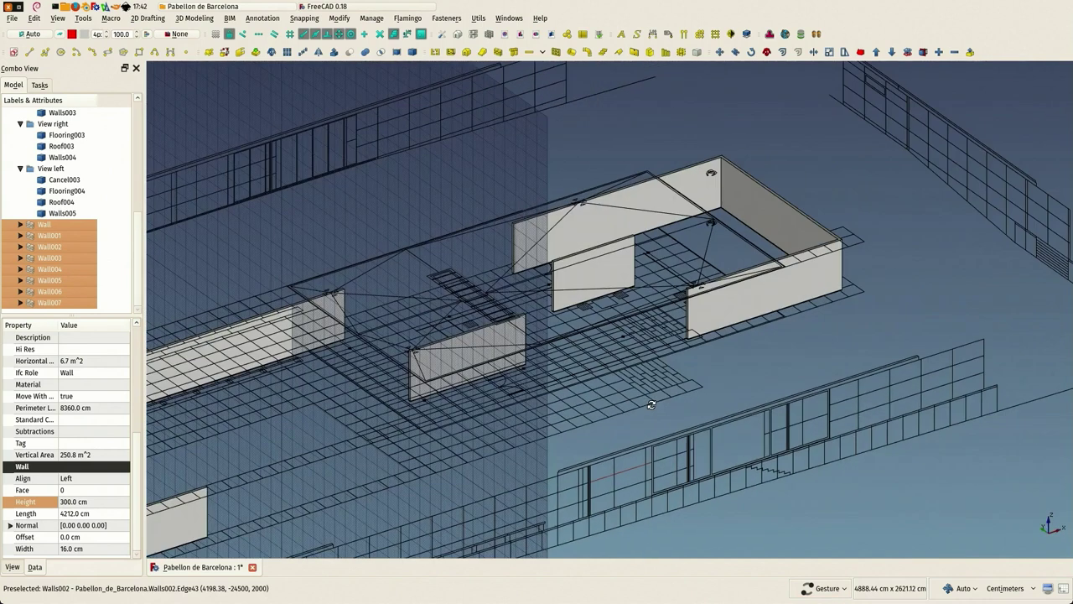
pyautogui.click(216, 34)
pyautogui.moveTo(590, 268); pyautogui.dragTo(601, 327)
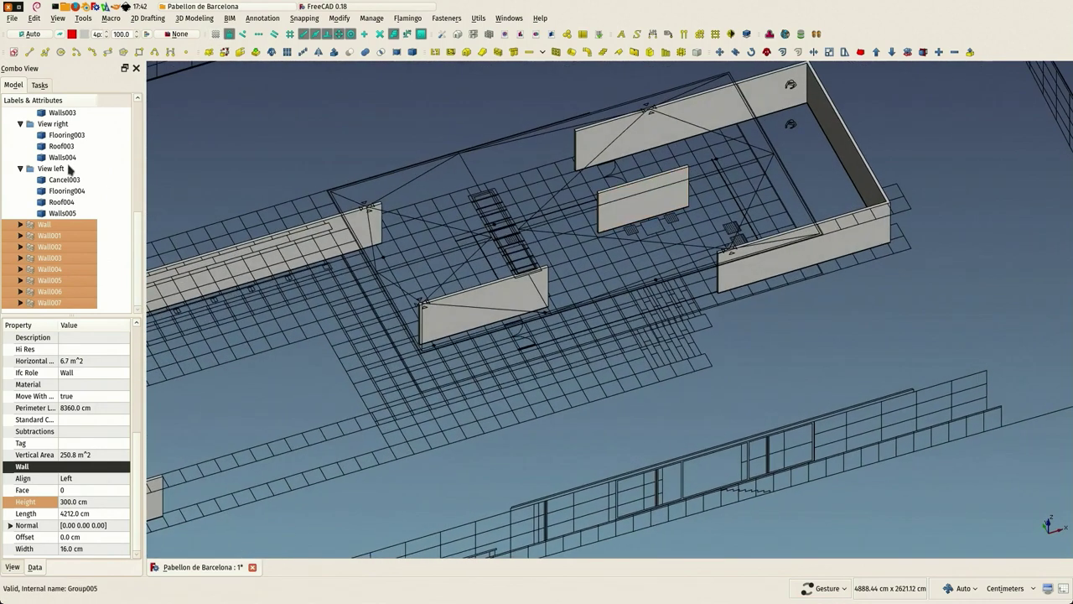
# - Hide the Roof plan group and collapse it along with the View front, View back, View right and View left groups
pyautogui.scroll(6, 40, 128)
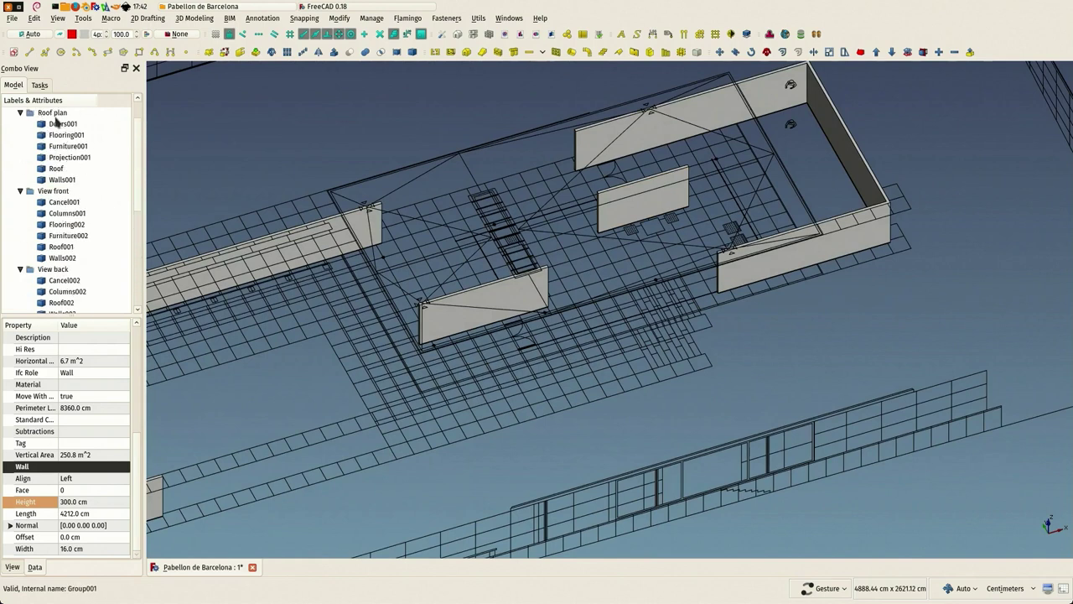
pyautogui.click(49, 112)
pyautogui.press('space')
pyautogui.click(19, 112)
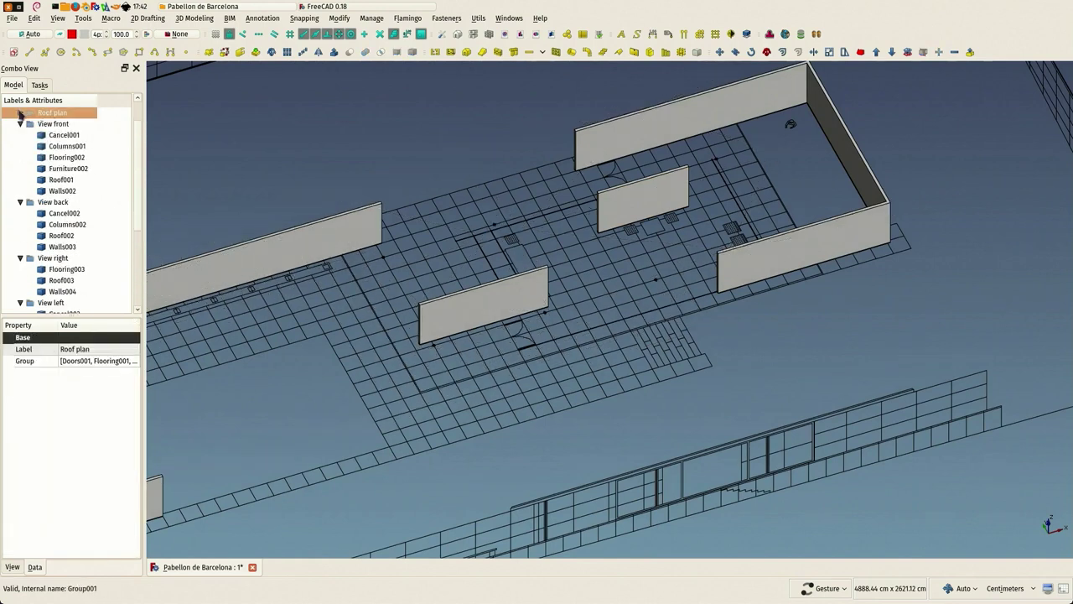
pyautogui.click(20, 123)
pyautogui.click(20, 135)
pyautogui.click(20, 147)
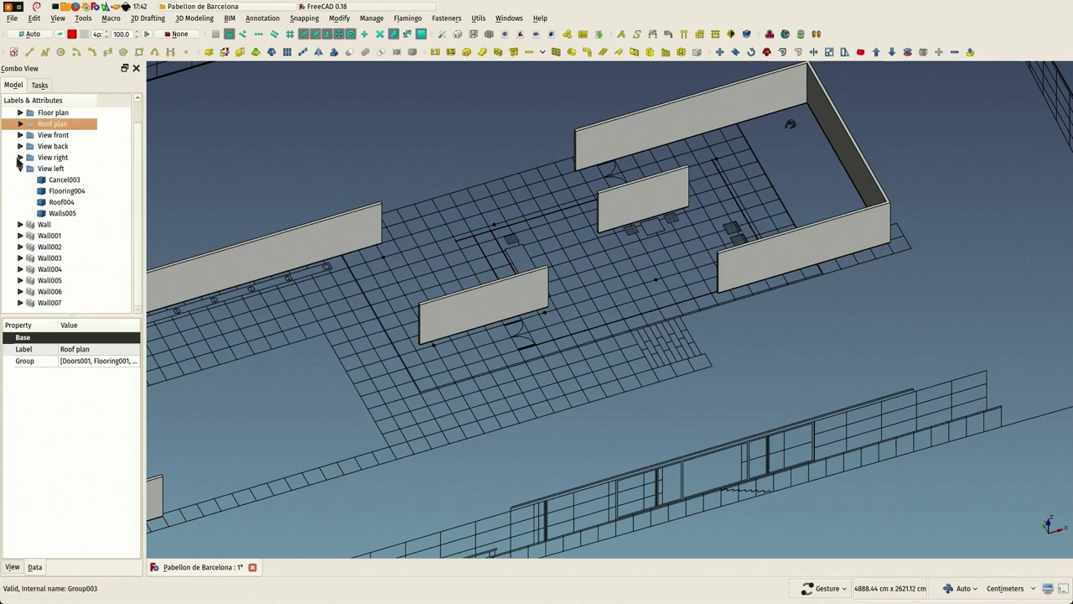
pyautogui.click(20, 168)
# - Bring the whole pavilion with its surrounding elevations into an overall 3D view and save the document
pyautogui.moveTo(602, 395); pyautogui.dragTo(313, 244)
pyautogui.scroll(-3, 313, 243)
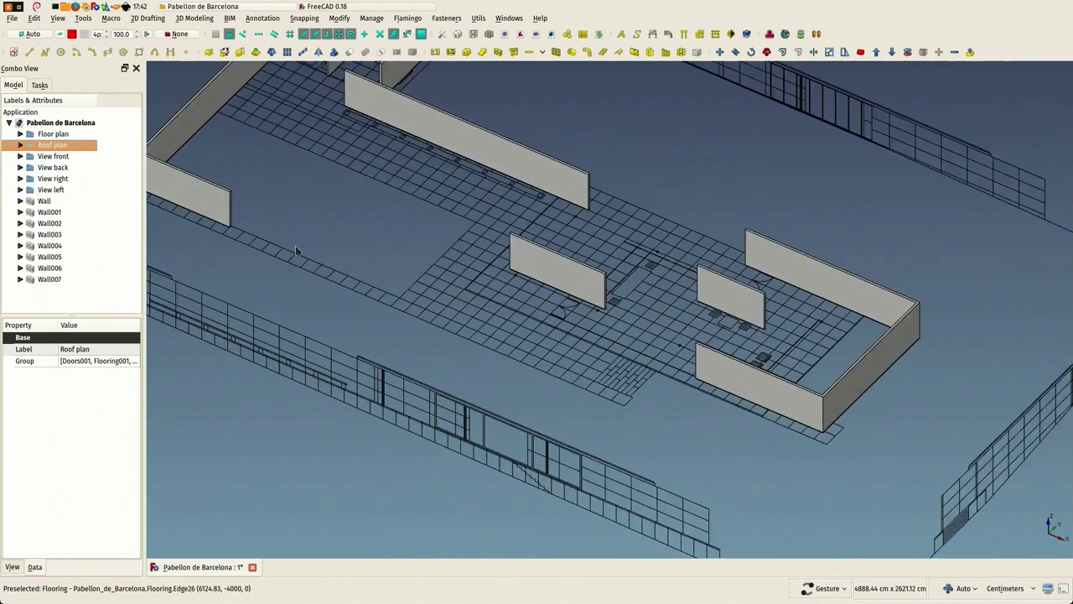
pyautogui.moveTo(412, 283); pyautogui.dragTo(511, 381, button='right')
pyautogui.moveTo(451, 323); pyautogui.dragTo(471, 314)
pyautogui.scroll(1, 462, 336)
pyautogui.moveTo(480, 331); pyautogui.dragTo(515, 304, button='right')
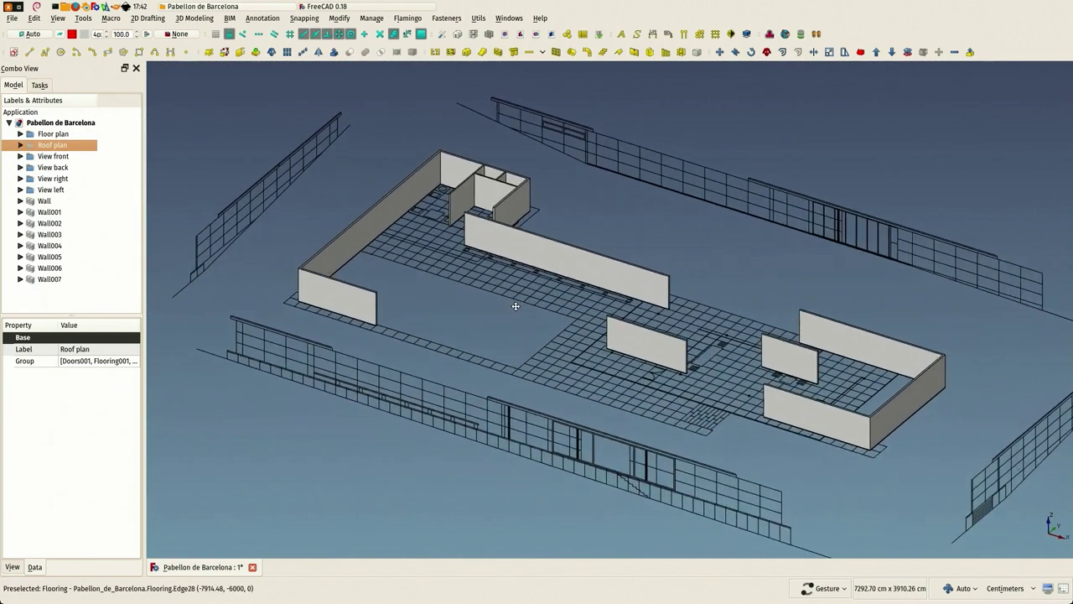
pyautogui.click(12, 18)
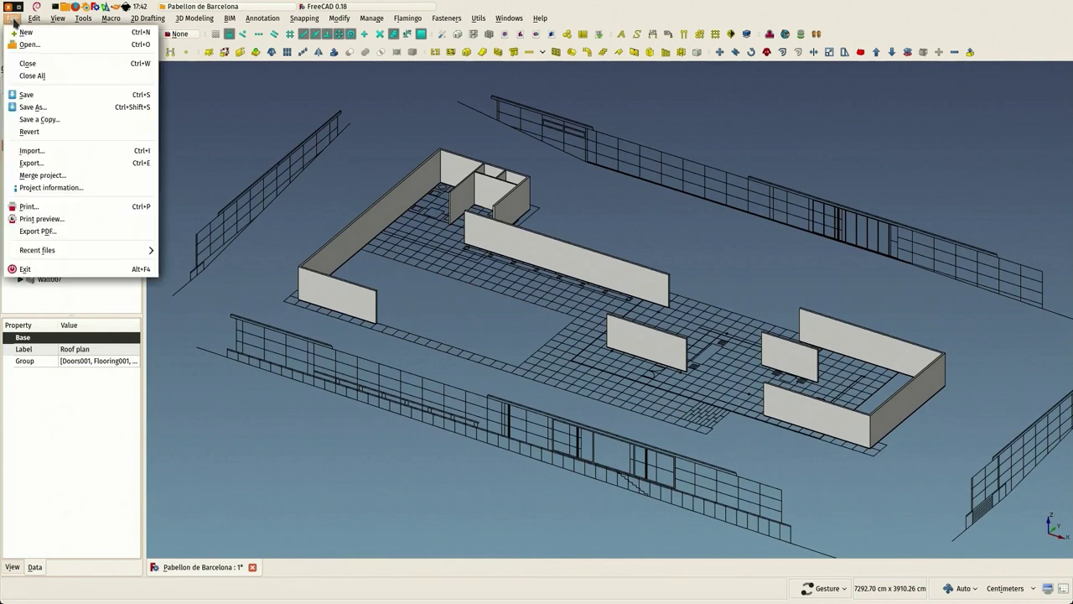
pyautogui.click(33, 96)
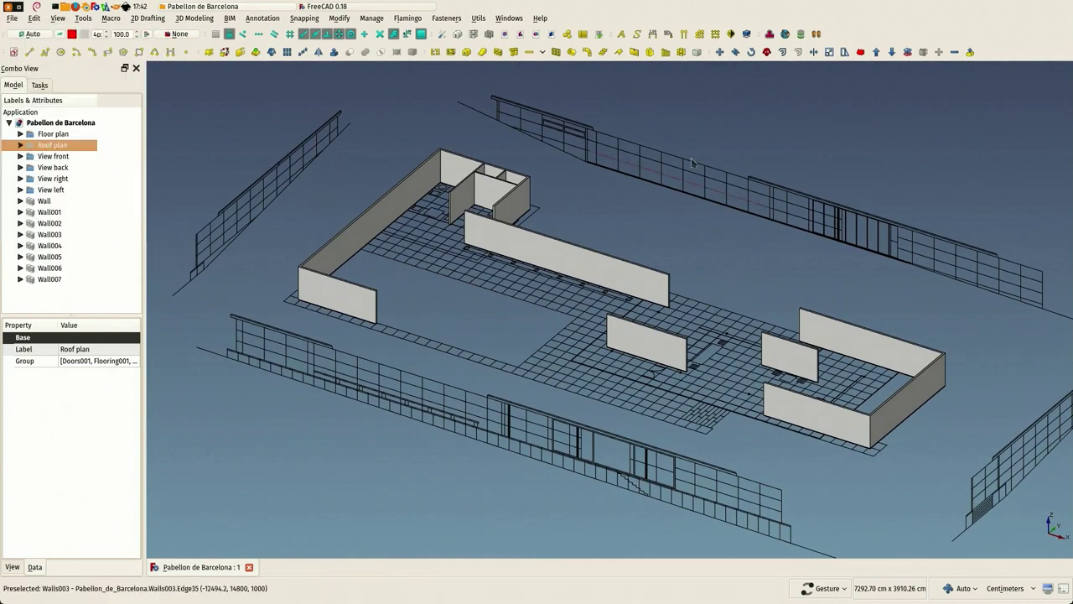